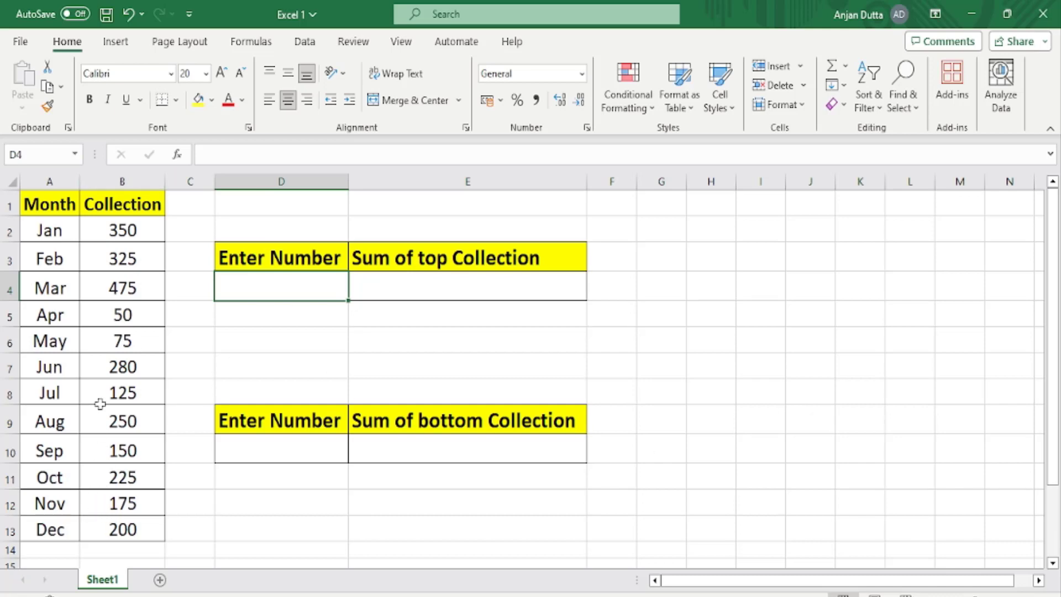
click(65, 197)
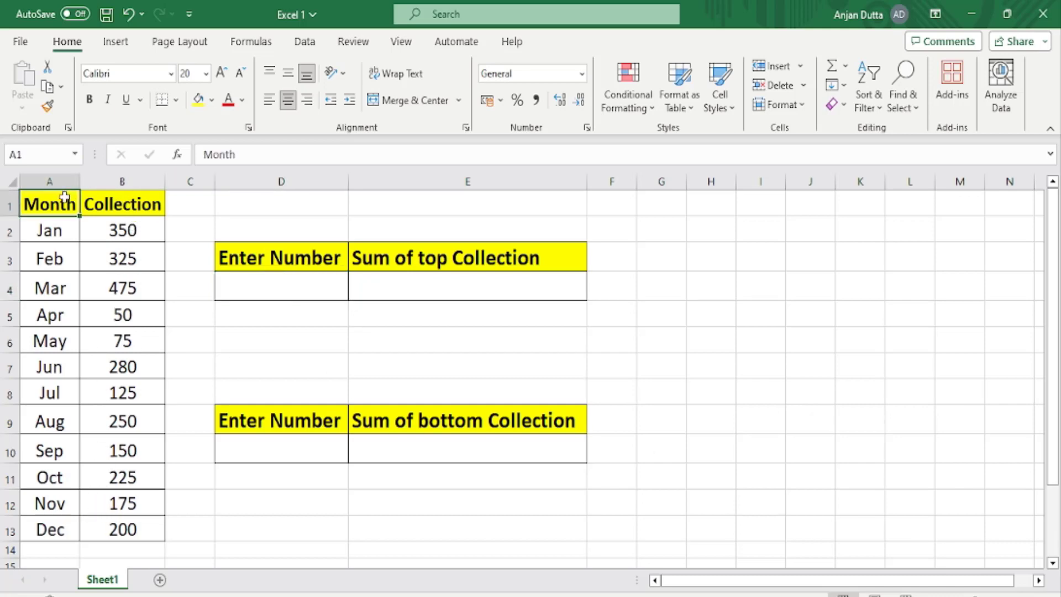
click(126, 199)
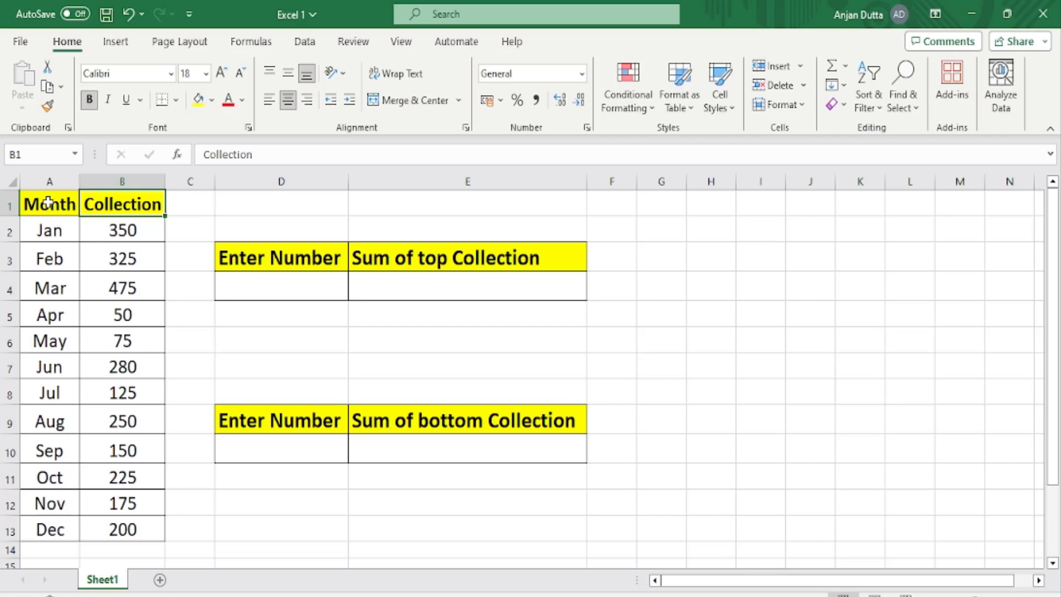
drag(47, 232, 30, 535)
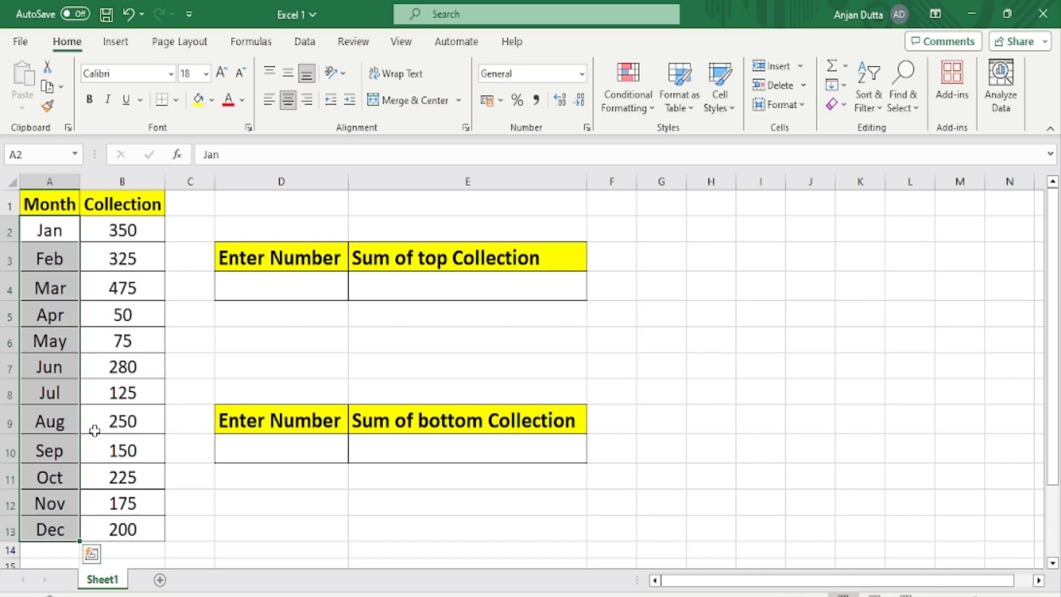
drag(106, 342, 116, 231)
click(116, 231)
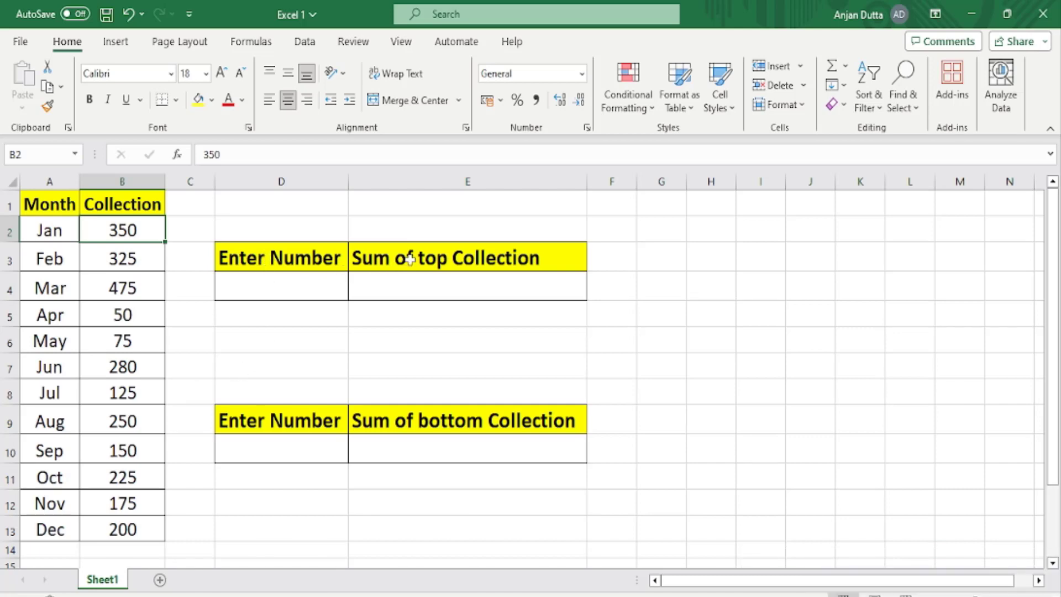
Enter 3 in cell D4 as the number of top collections.
click(304, 288)
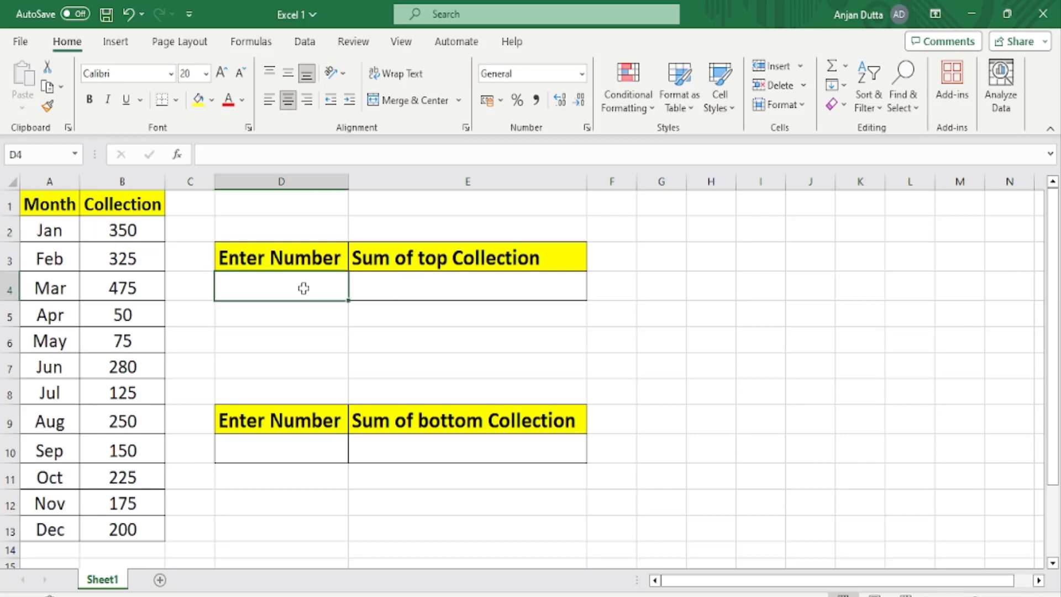
text(3)
click(369, 281)
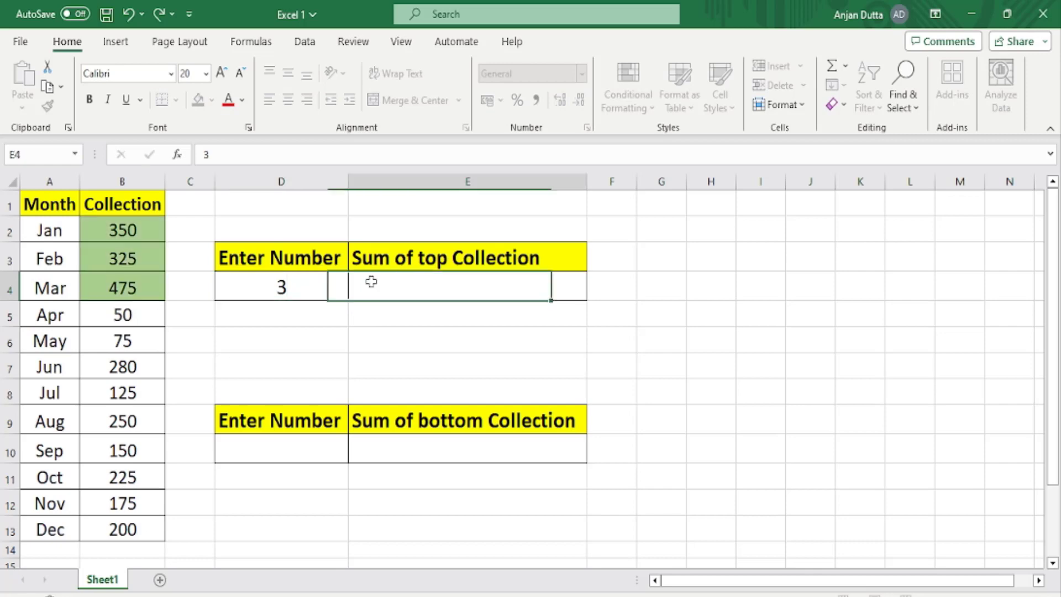
click(285, 289)
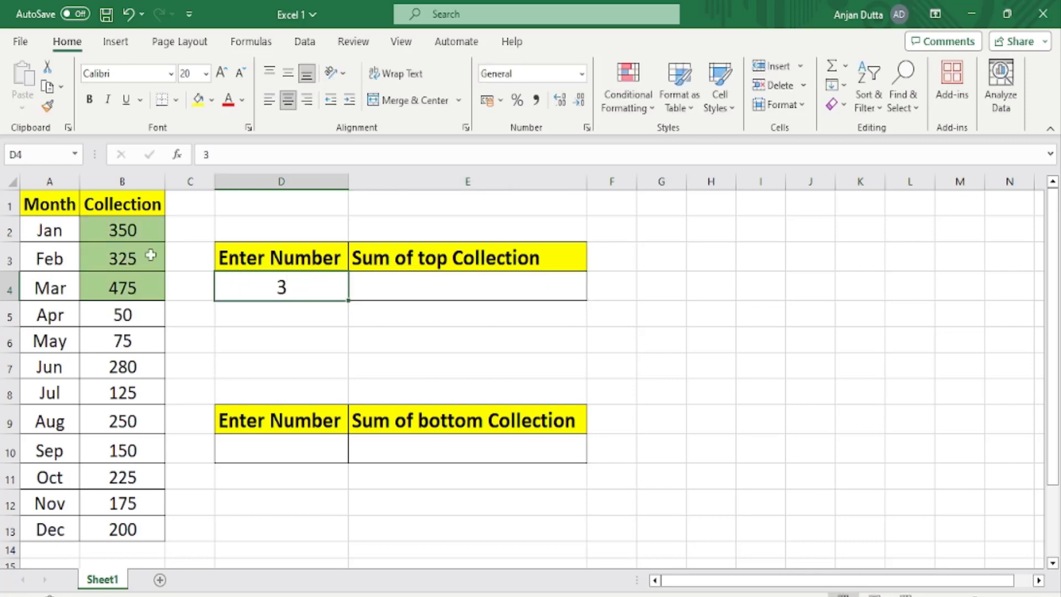
key(ctrl+z)
click(265, 281)
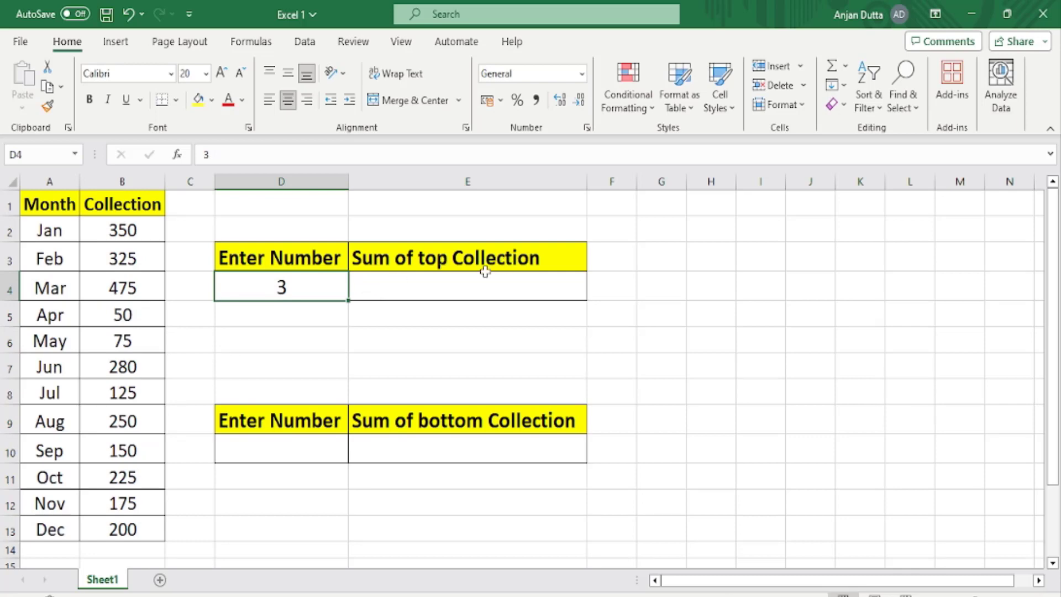
click(436, 289)
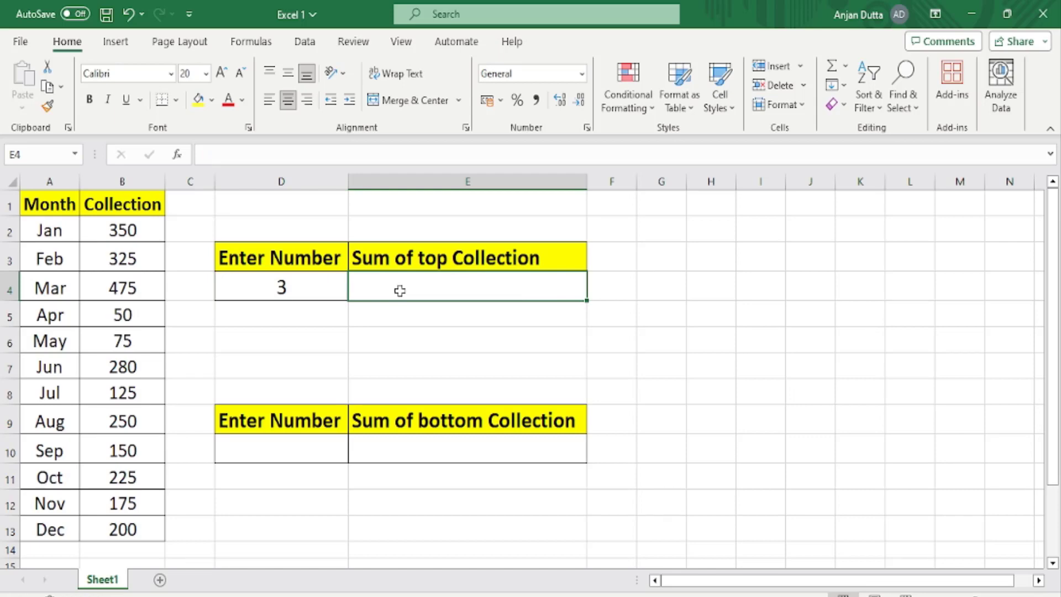
click(112, 291)
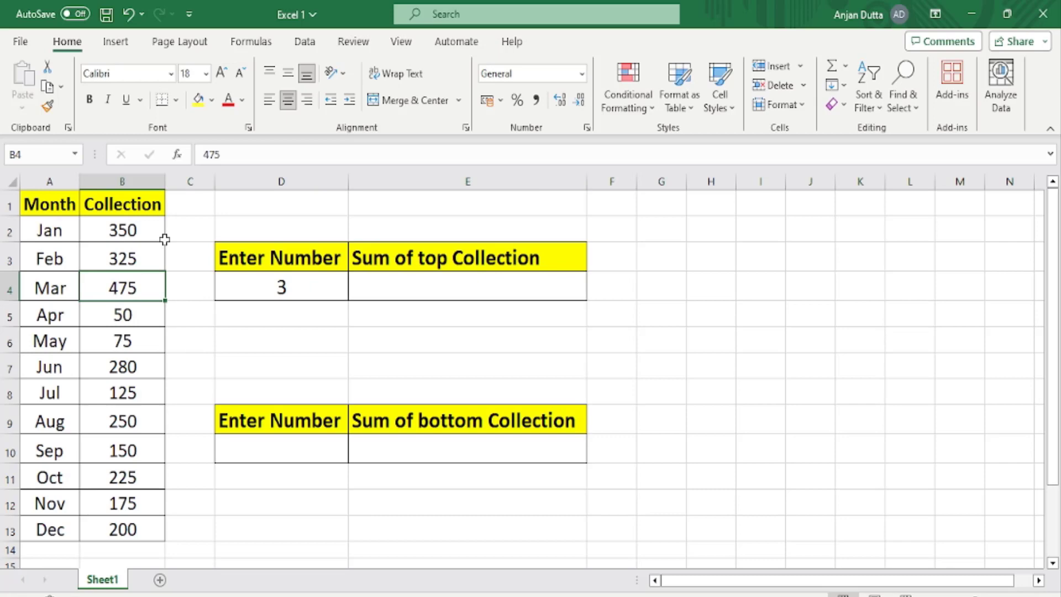
ctrl+click(152, 226)
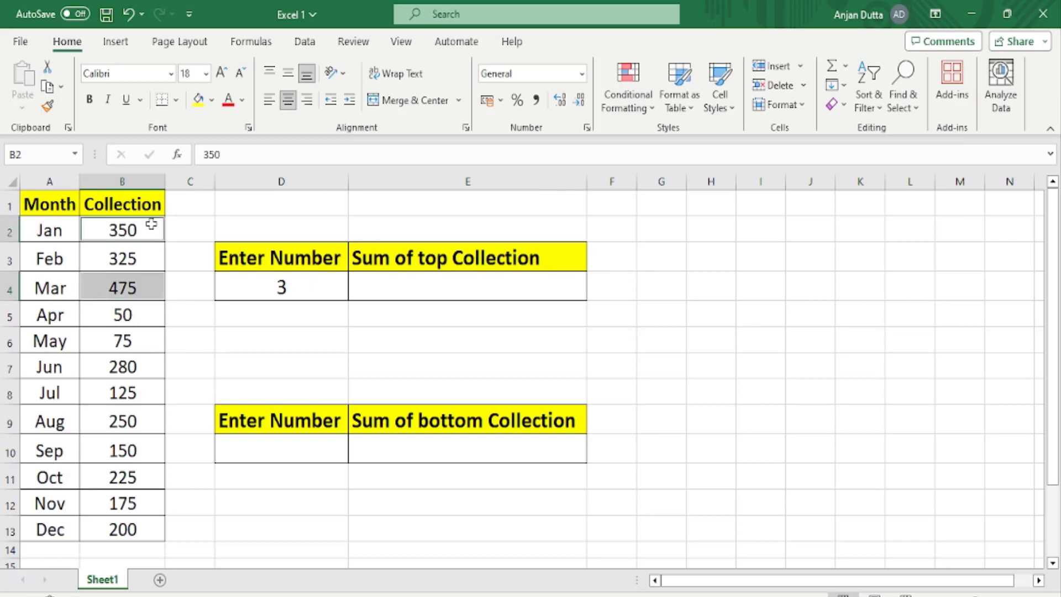
ctrl+click(147, 261)
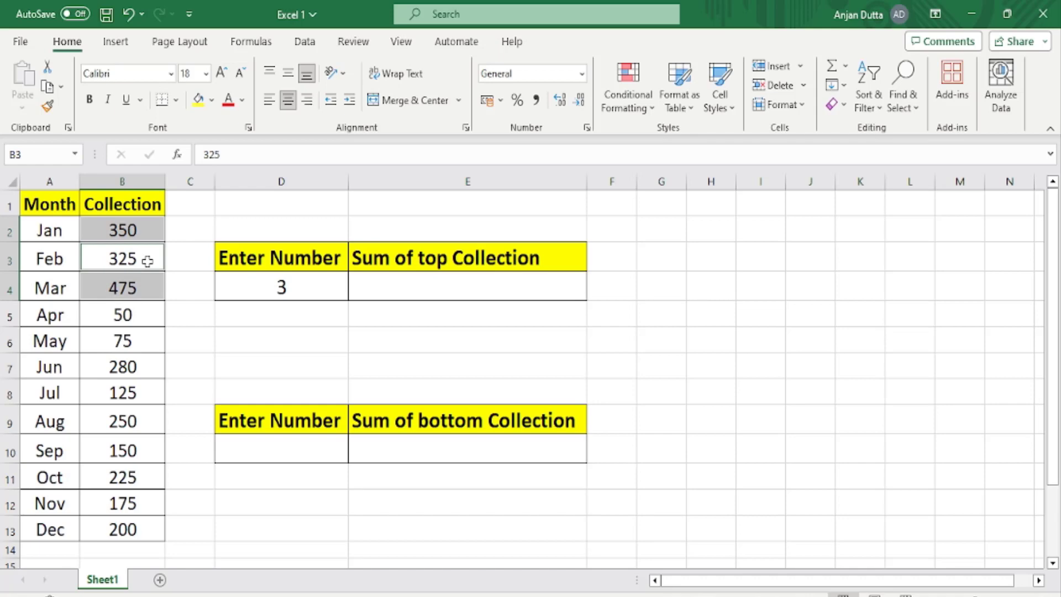
click(407, 285)
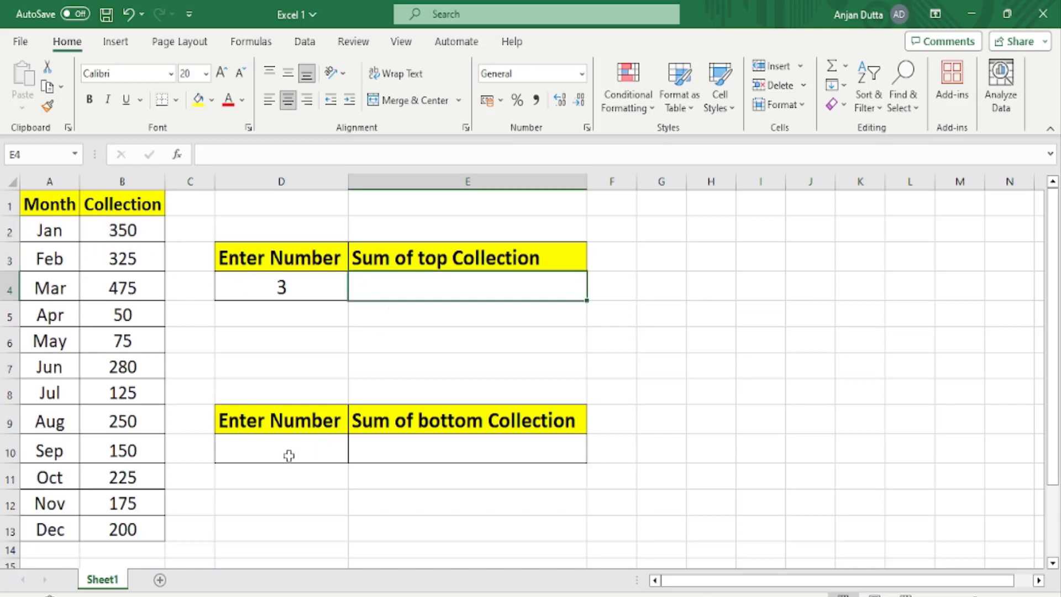
Enter 5 in cell D10 as the number of bottom collections and centre it horizontally.
click(269, 443)
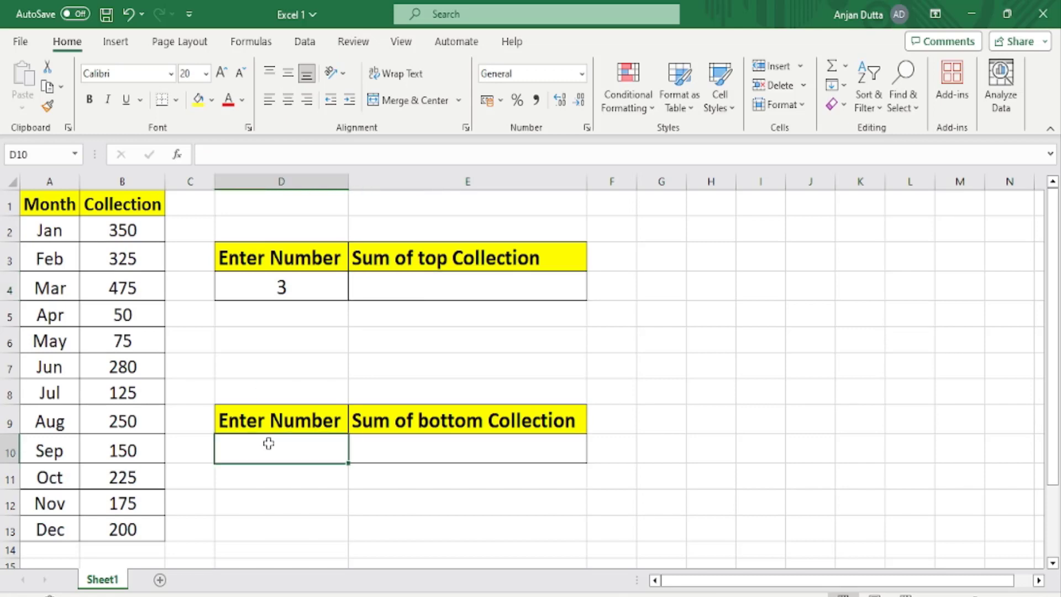
text(5)
click(403, 448)
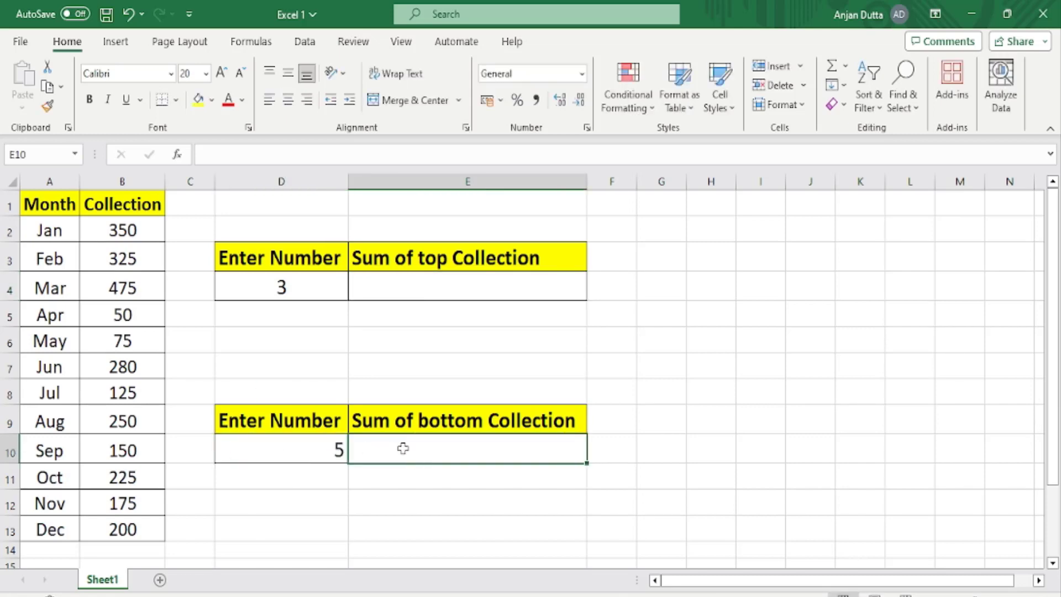
click(278, 447)
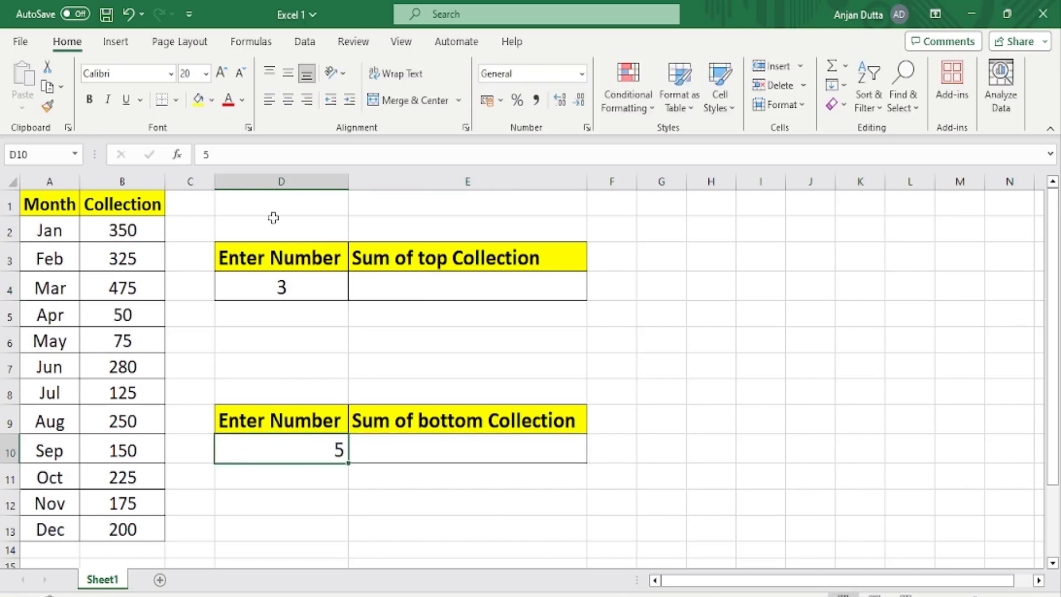
click(288, 106)
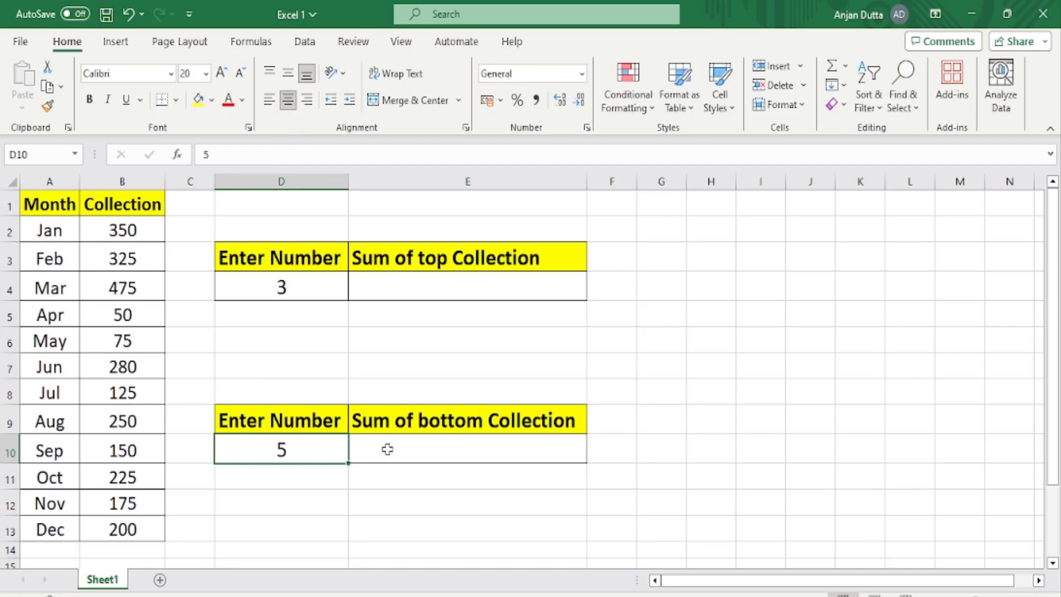
Examine the lowest collections in column B and the number and sum cells of both summary tables.
click(144, 318)
ctrl+click(144, 333)
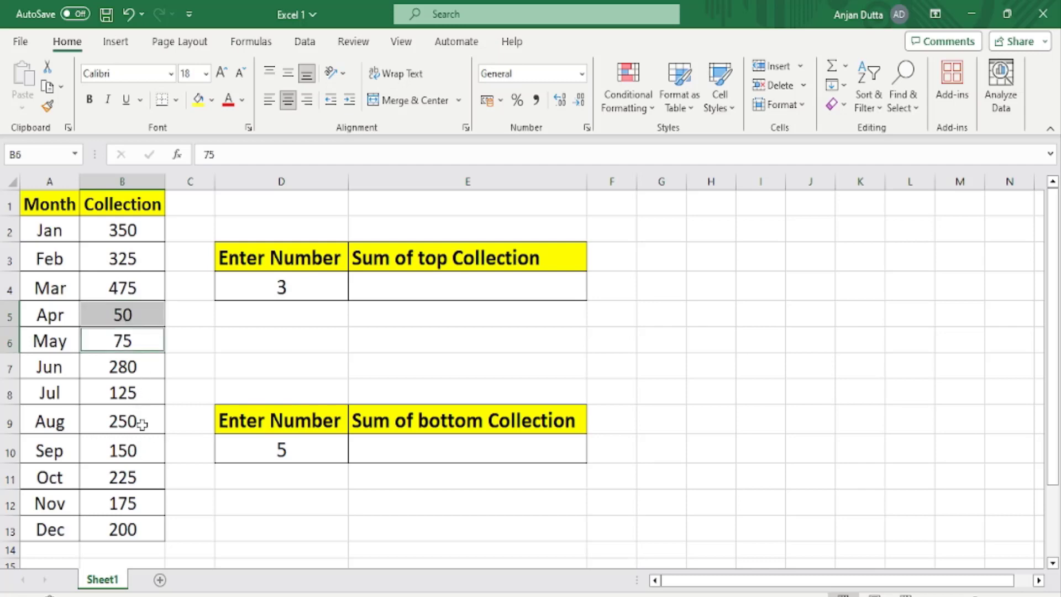
click(398, 448)
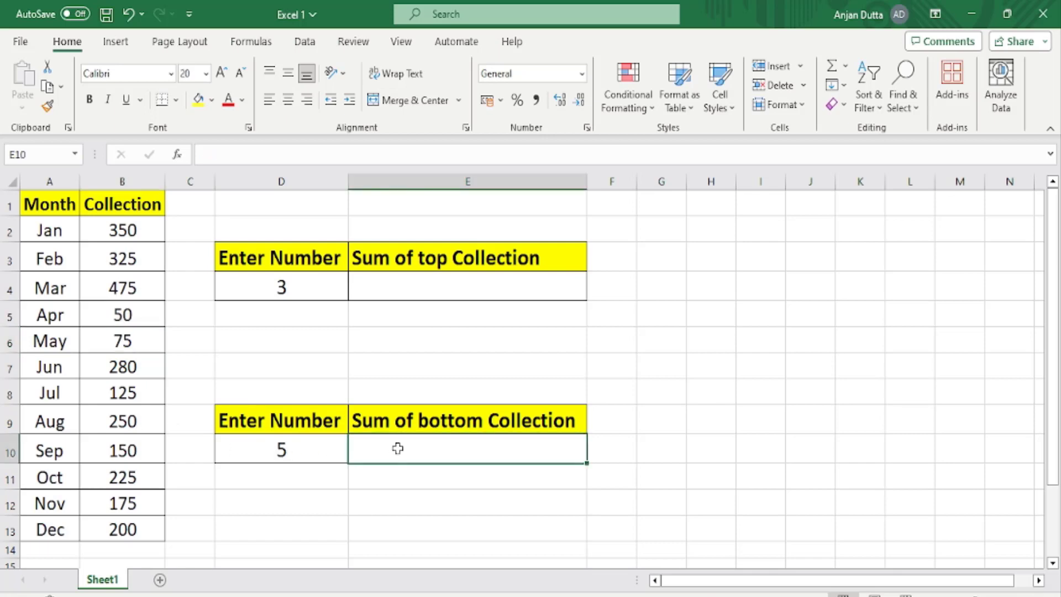
click(285, 285)
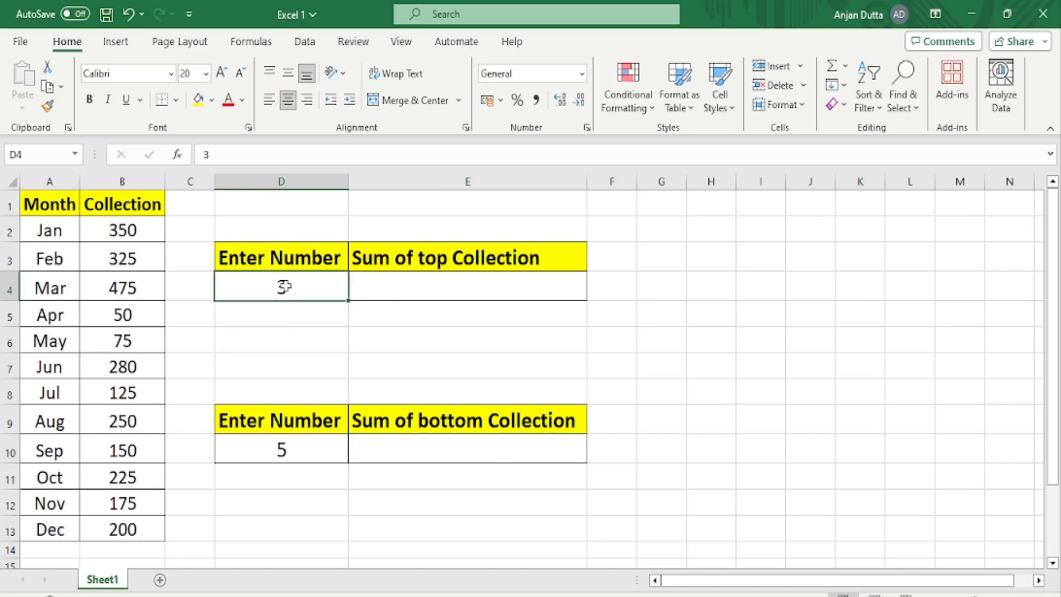
click(300, 449)
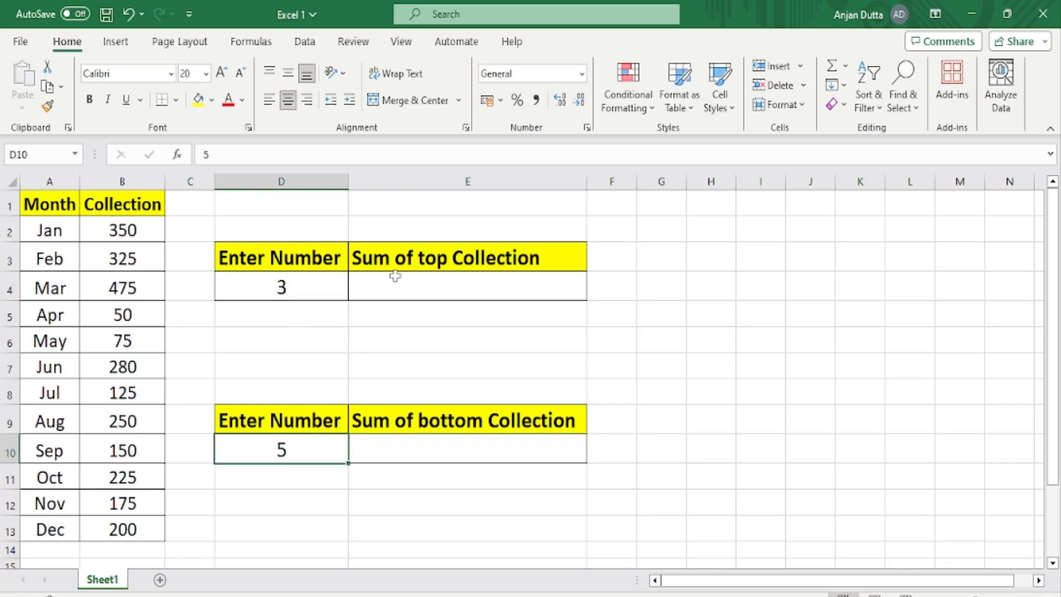
click(405, 257)
click(427, 426)
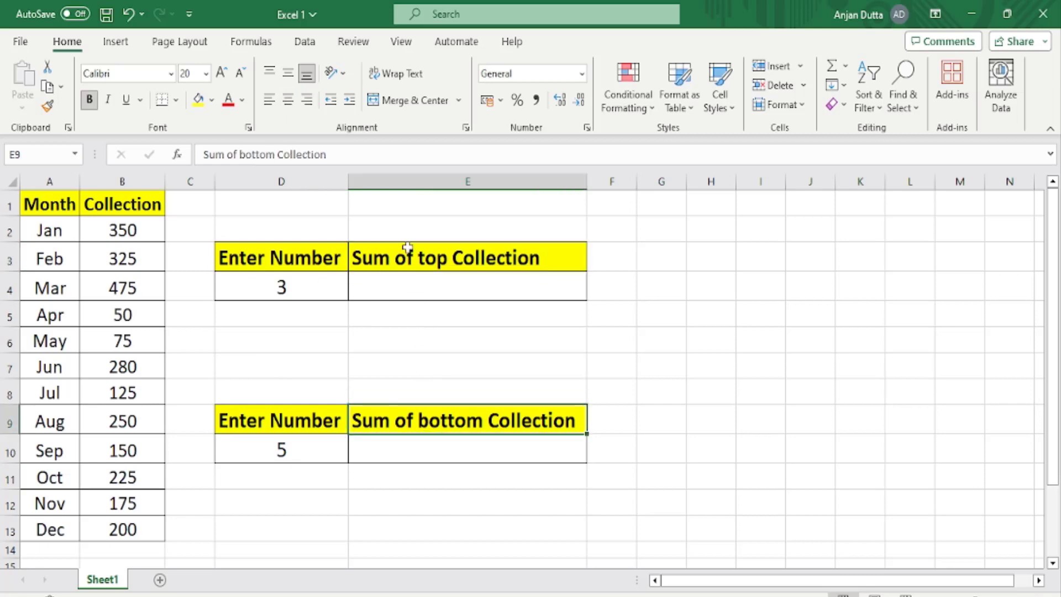
click(407, 255)
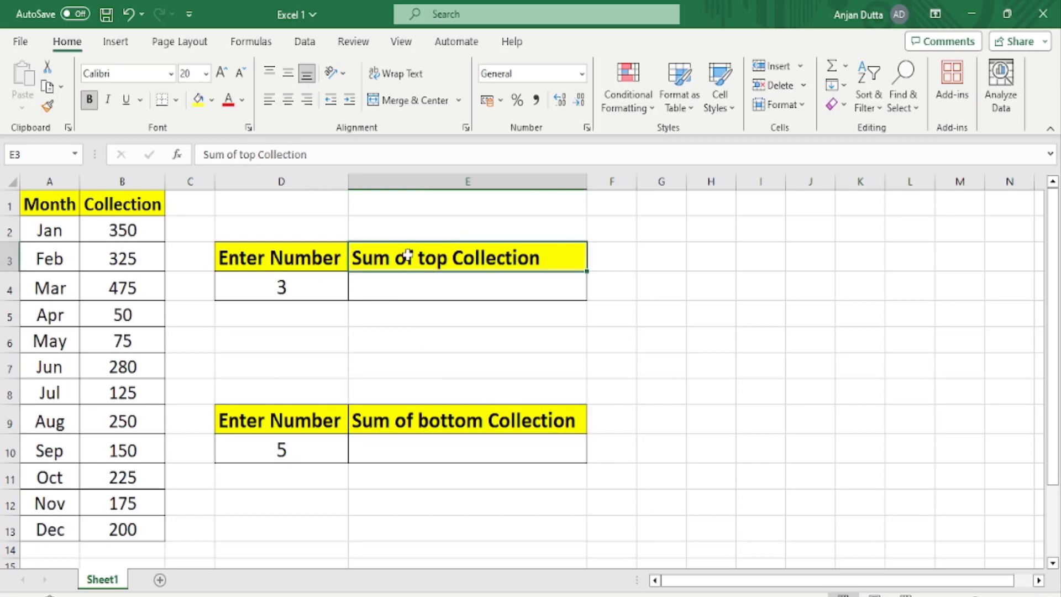
Set the number of top collections in cell D4 to 5.
click(314, 280)
click(427, 255)
click(315, 283)
text(5)
Replace the header in cell E3 with the formula ="Sum of top".
click(418, 257)
text(=)
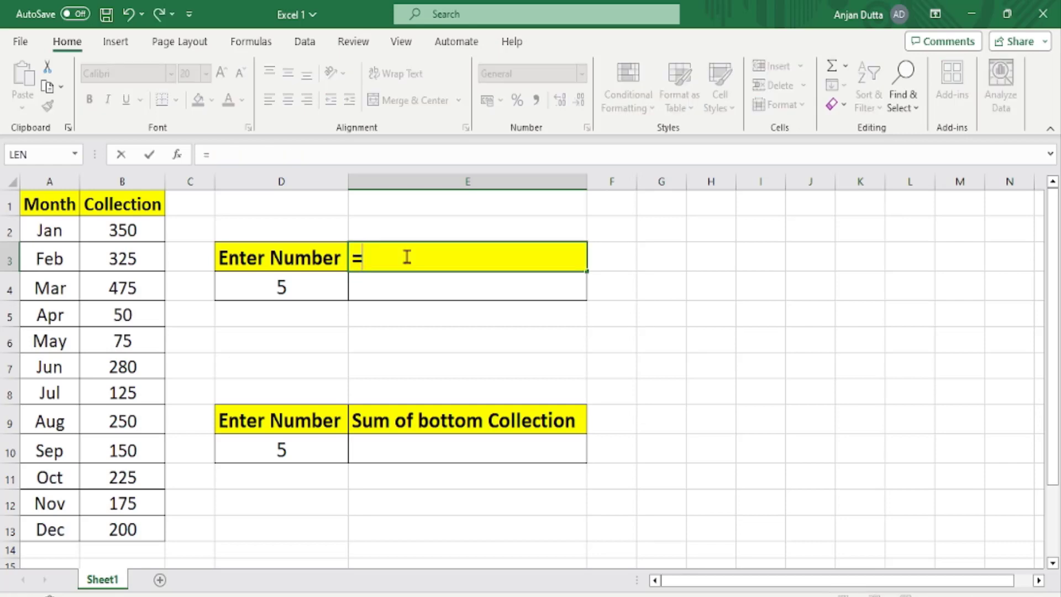
text("Sum of top)
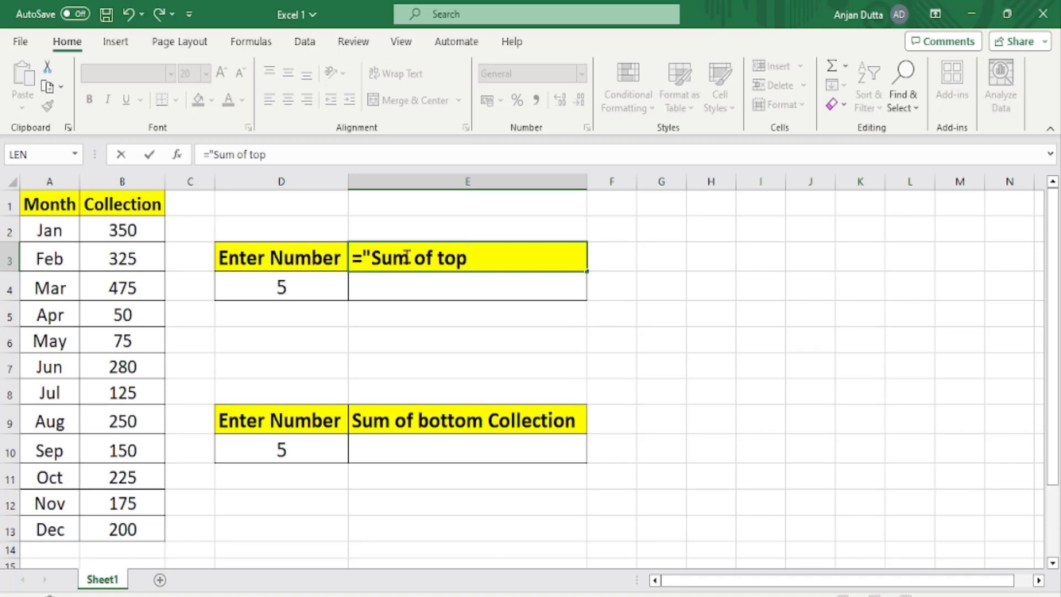
text(")
click(282, 286)
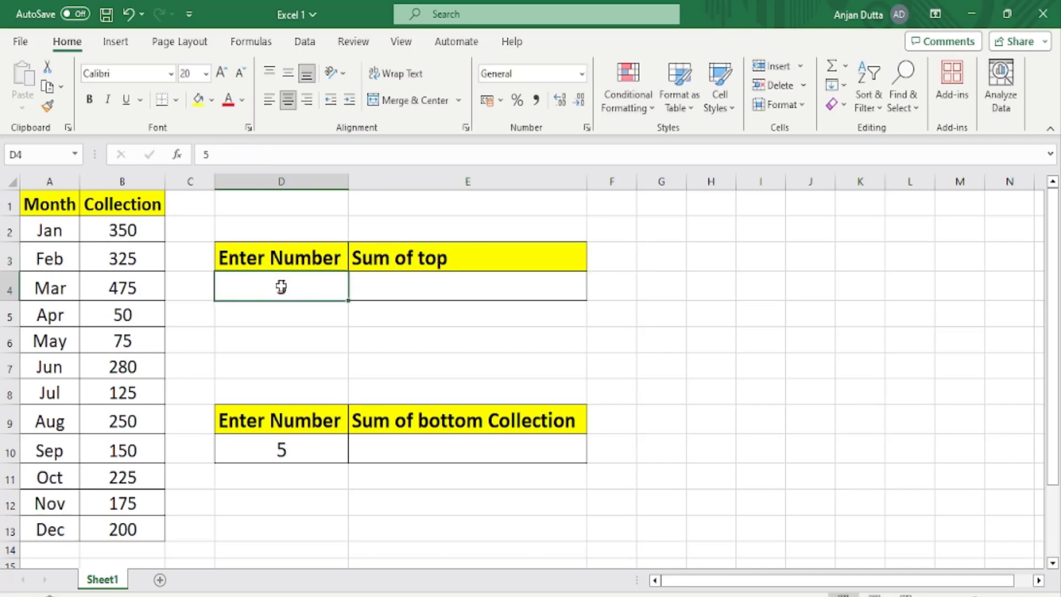
Extend the E3 header formula to ="Sum of top"&D4&" Sales" so it includes the entered number.
click(427, 243)
click(290, 156)
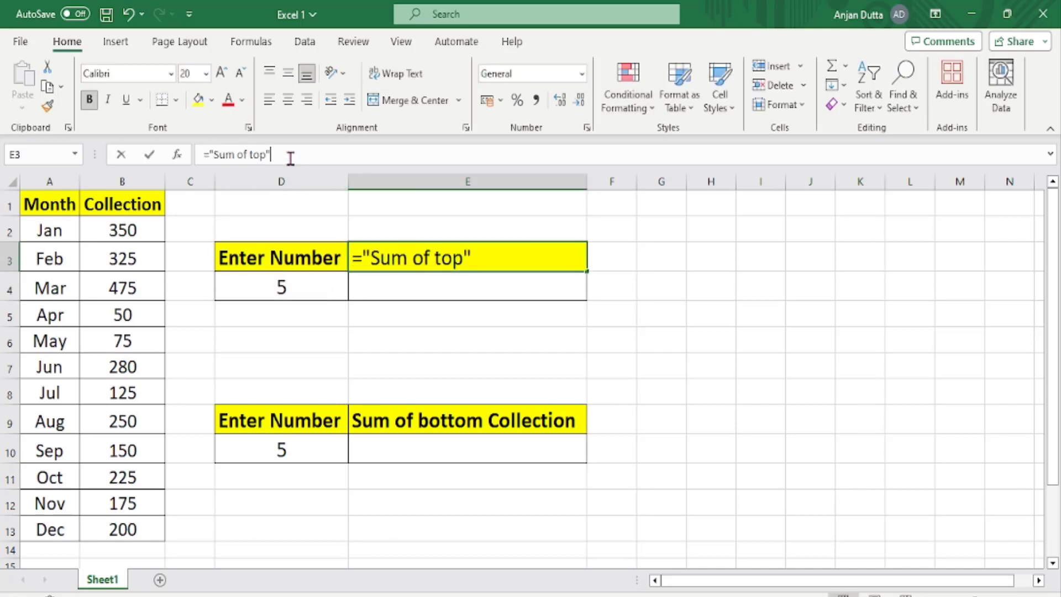
click(475, 257)
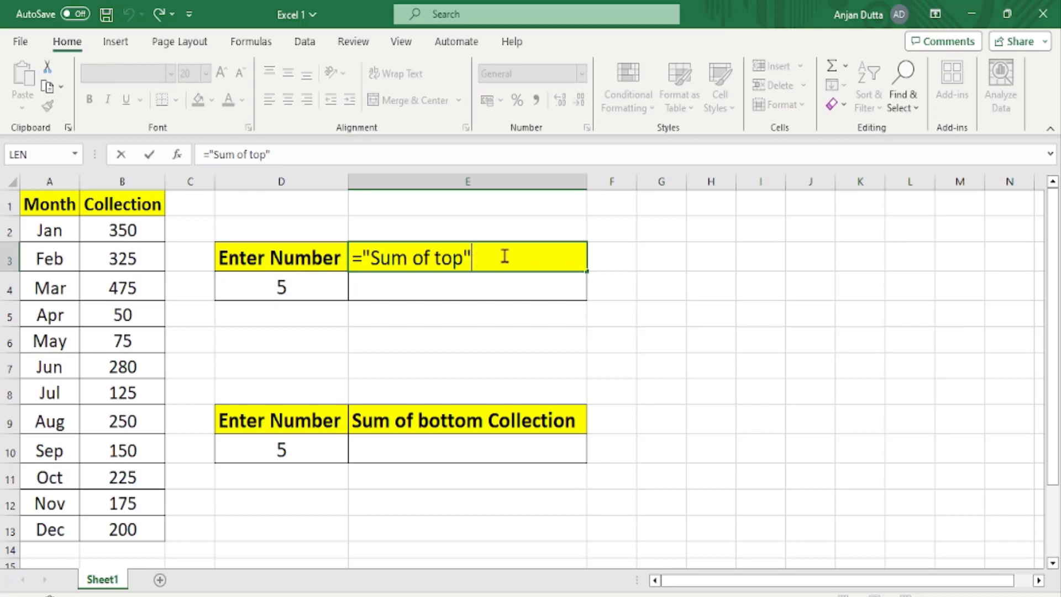
text(&)
click(300, 287)
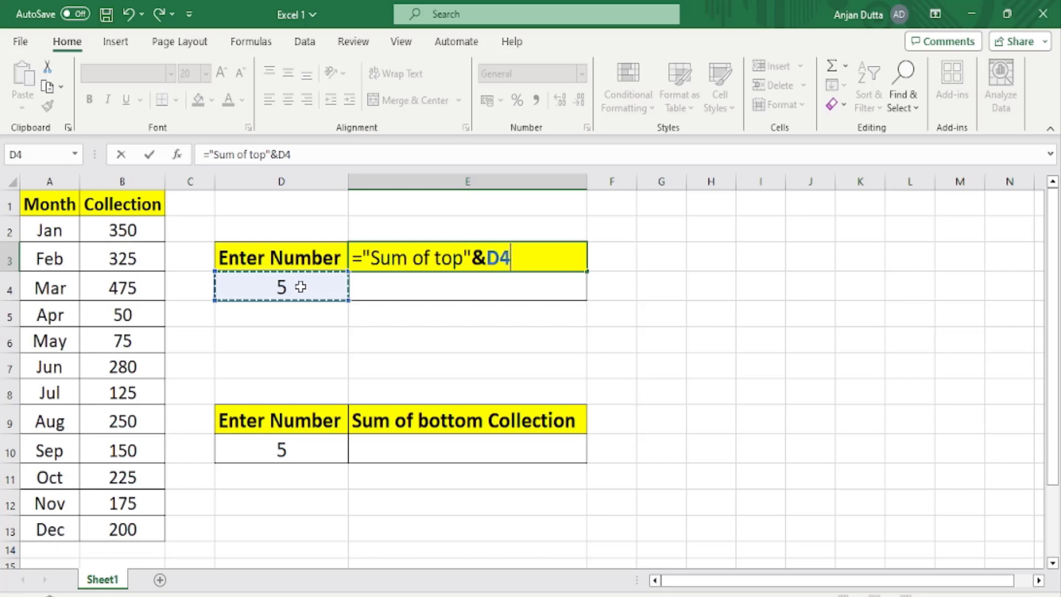
text(&)
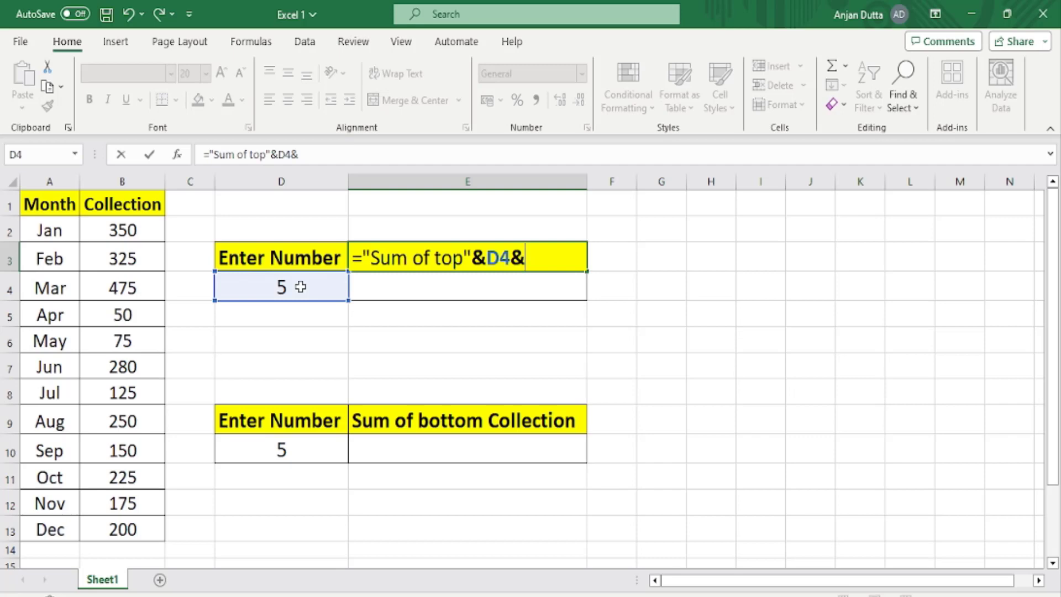
text(")
text(Sales)
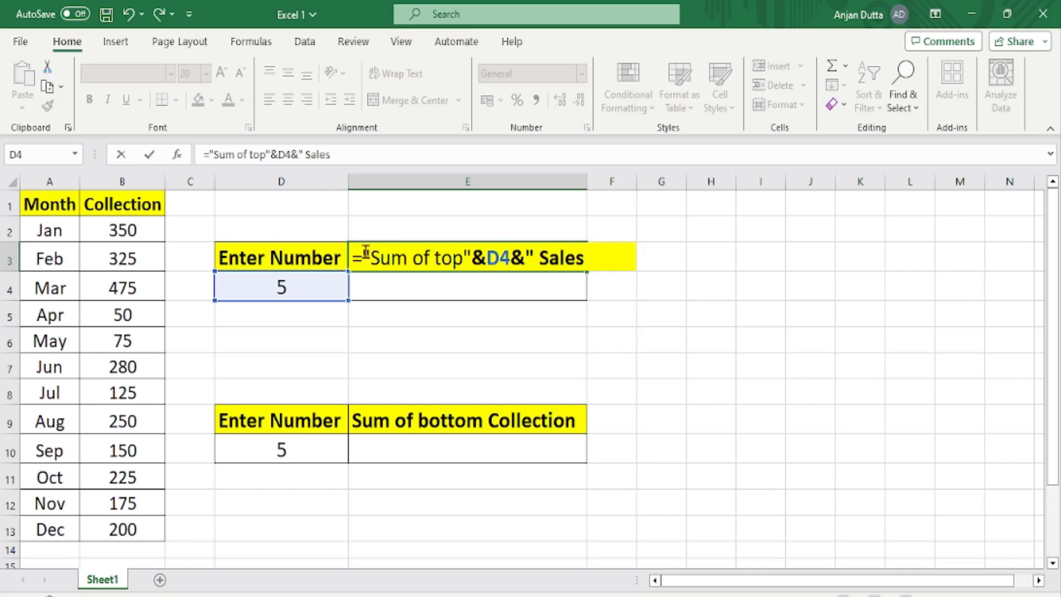
text(")
key(Return)
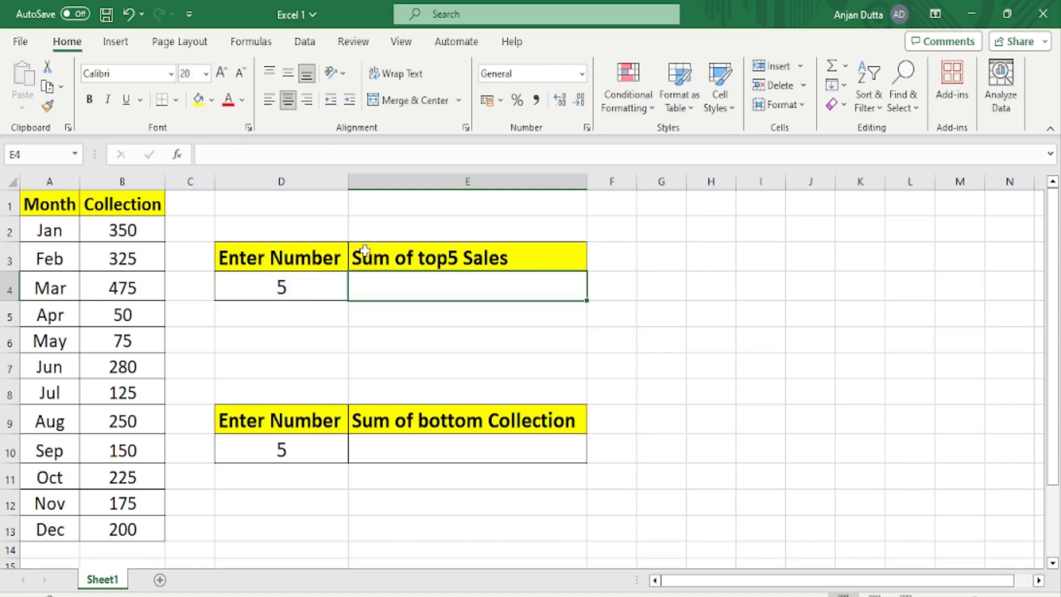
Add a space after "top" in the E3 header formula, making it ="Sum of top "&D4&" Sales".
click(365, 249)
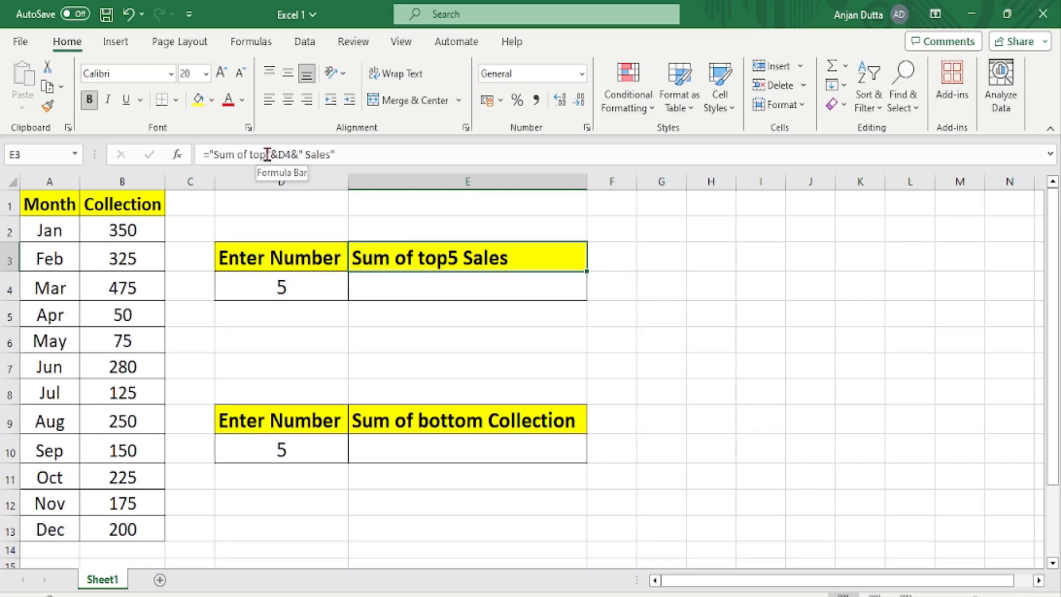
double_click(388, 260)
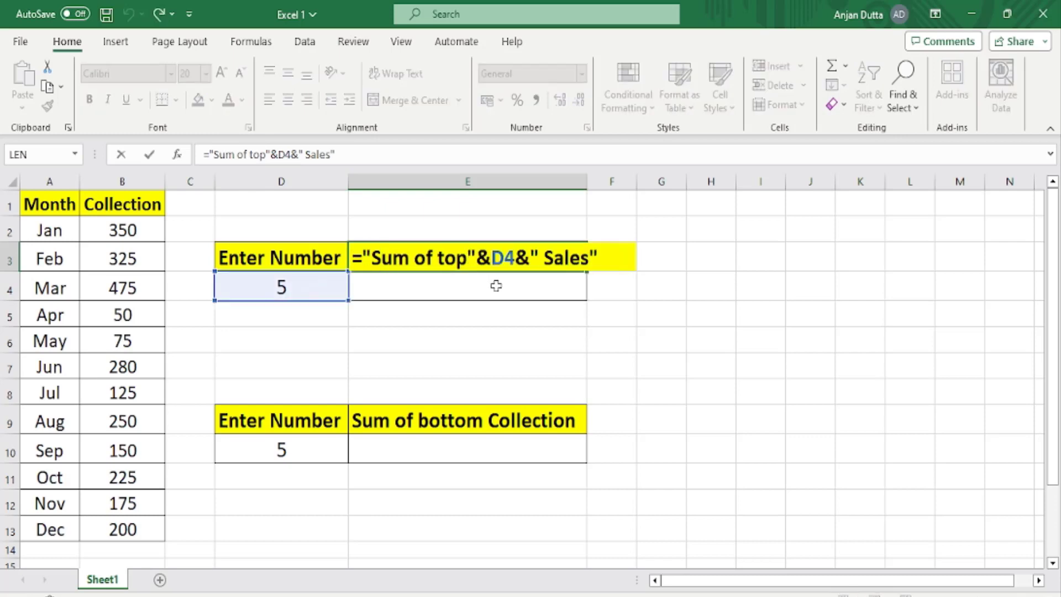
click(468, 259)
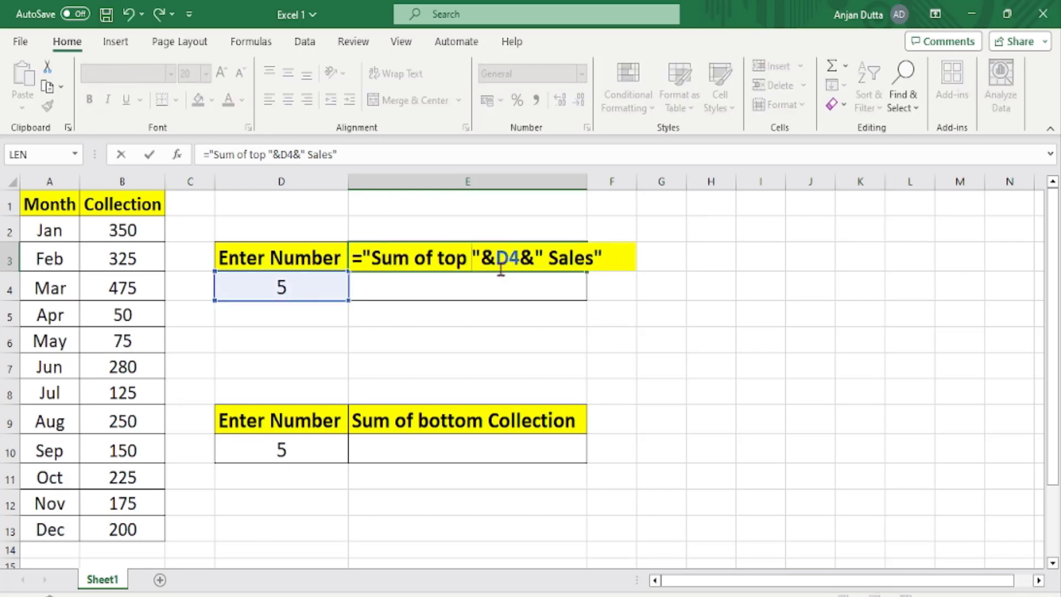
click(522, 305)
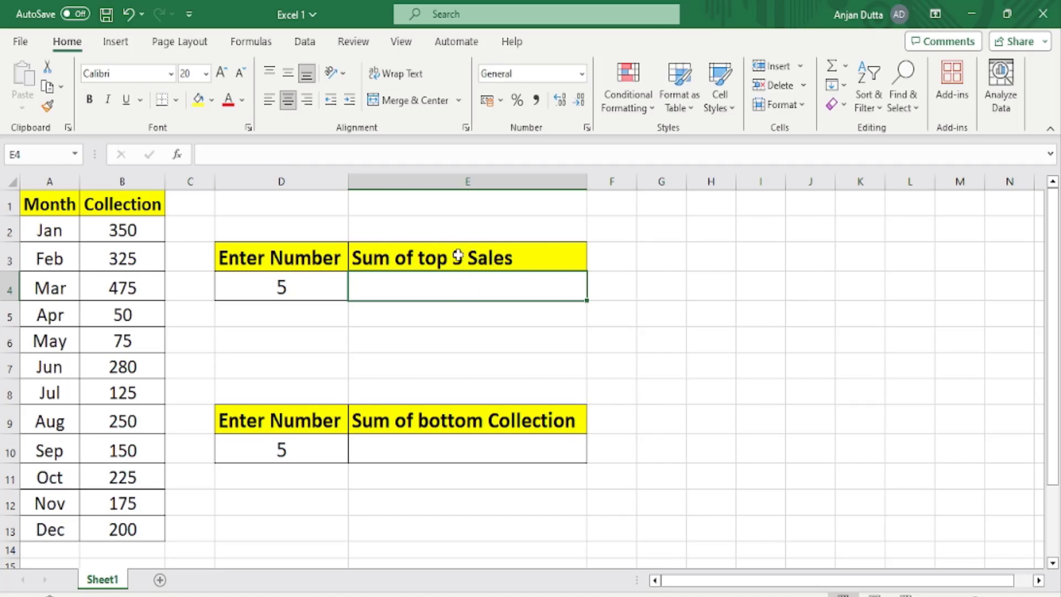
Set the number of top sales in cell D4 to 3 to test the dynamic E3 header.
click(455, 257)
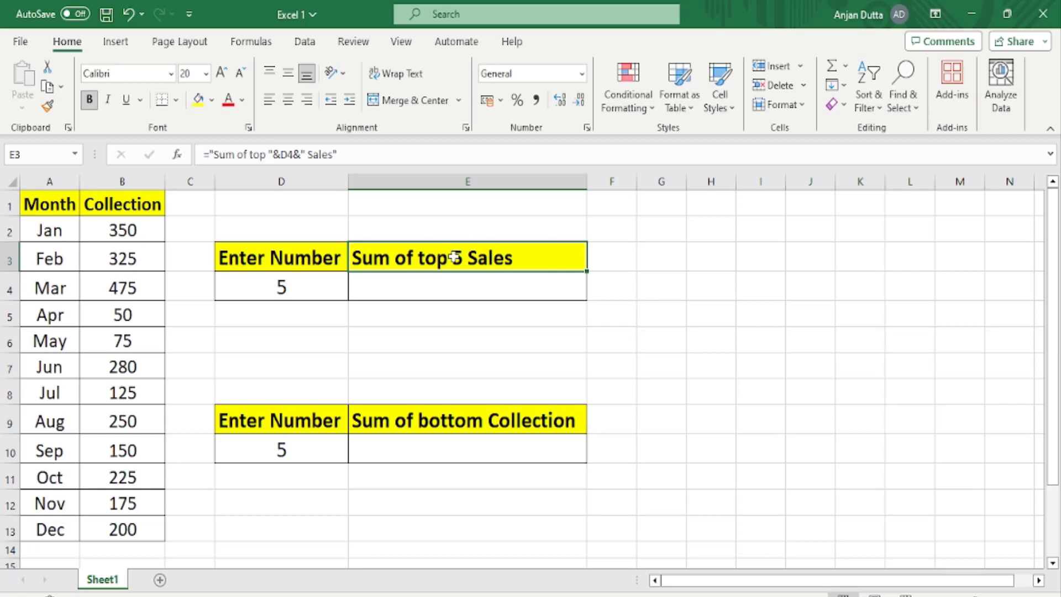
click(291, 280)
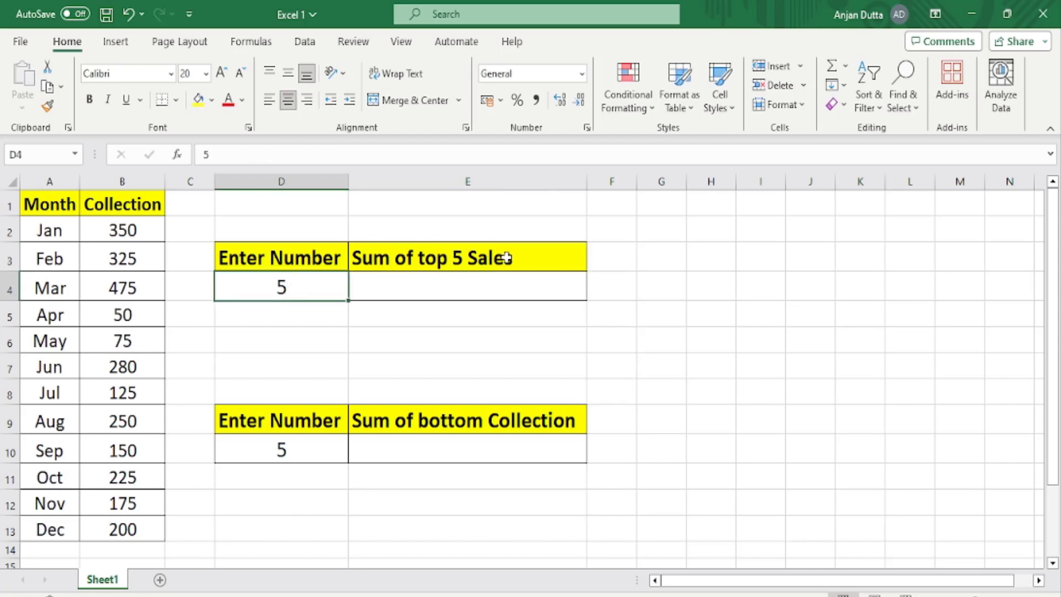
click(507, 257)
click(303, 282)
text(3)
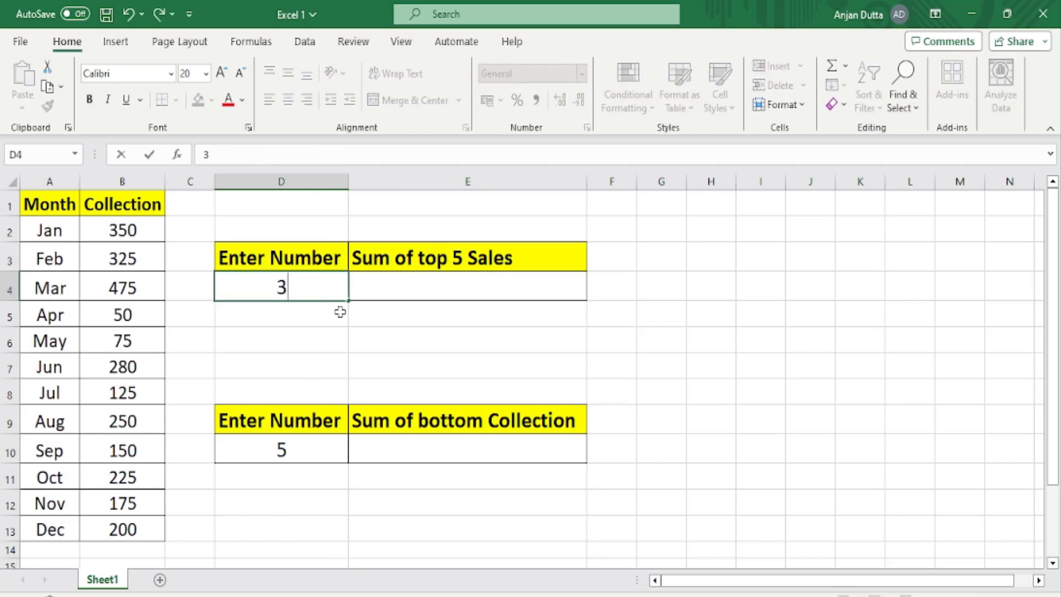
click(415, 337)
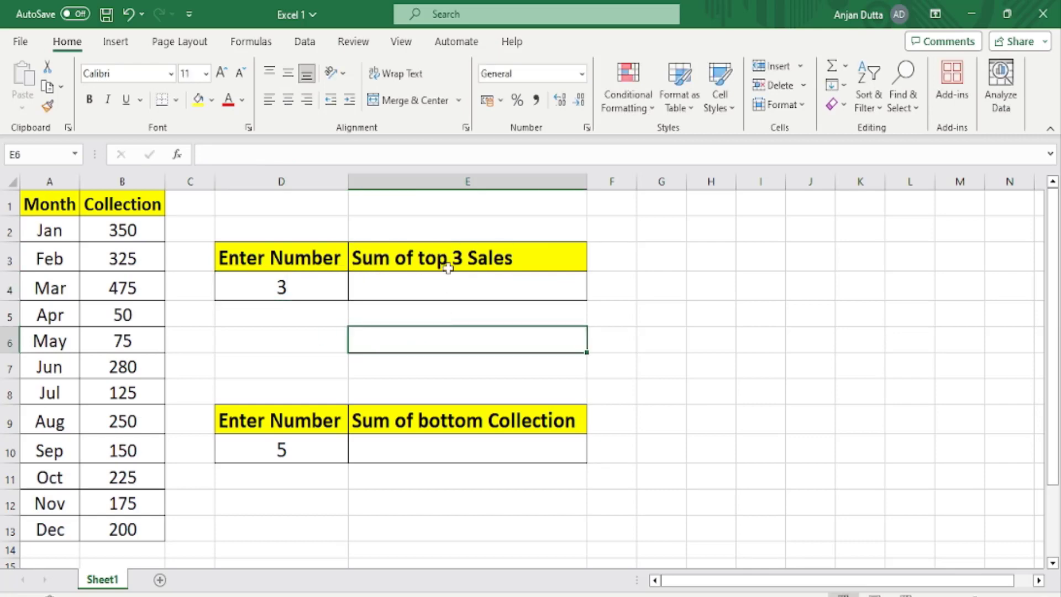
Set the number in cell D4 to 4 to test the E3 header again.
click(280, 289)
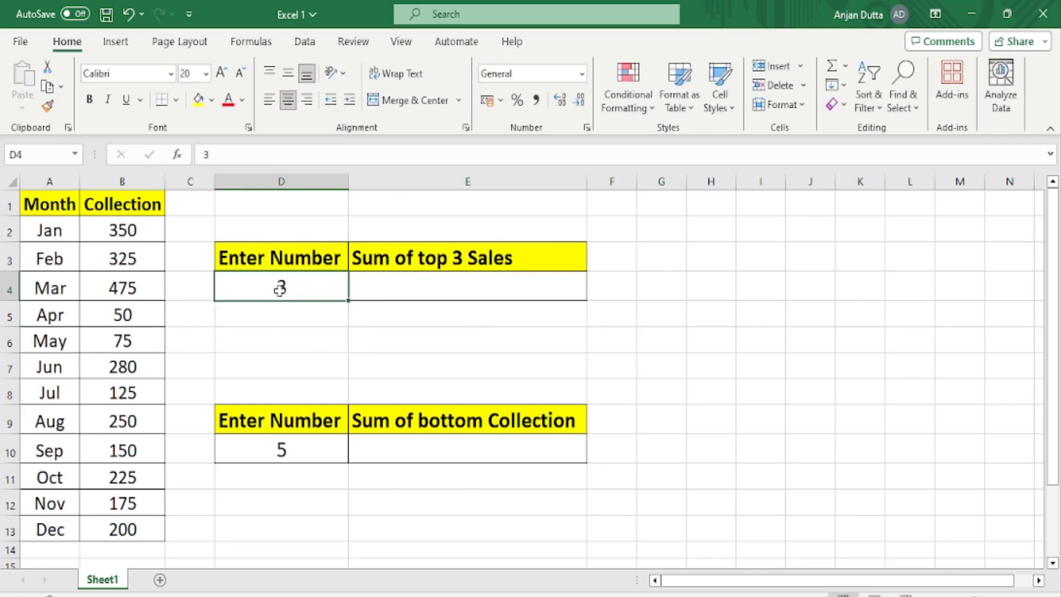
text(4)
click(474, 334)
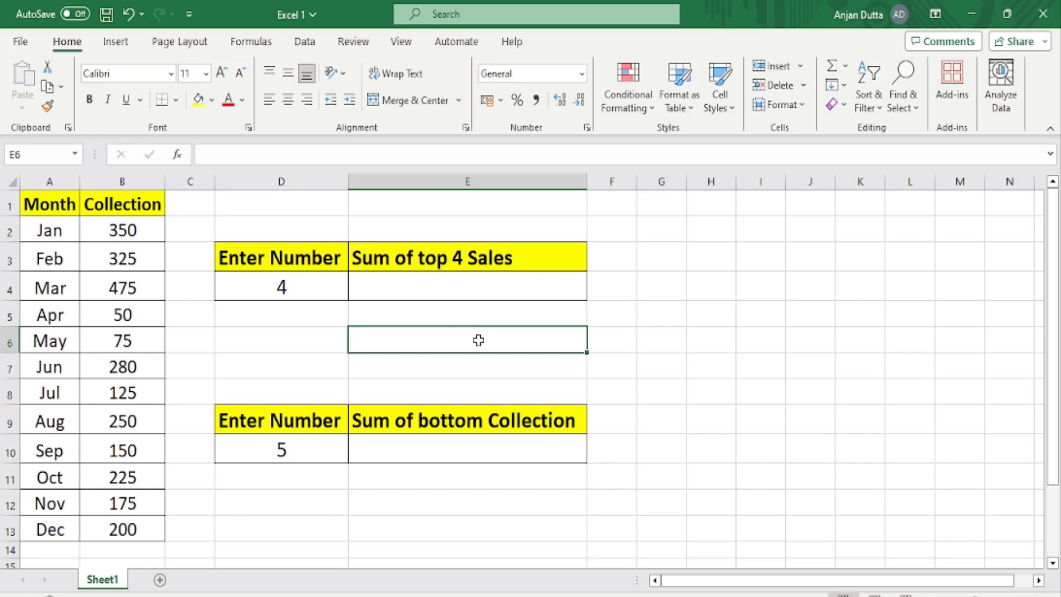
Replace "Sales" with "Collection" in the E3 header formula, making it ="Sum of top "&D4&" Collection".
click(447, 263)
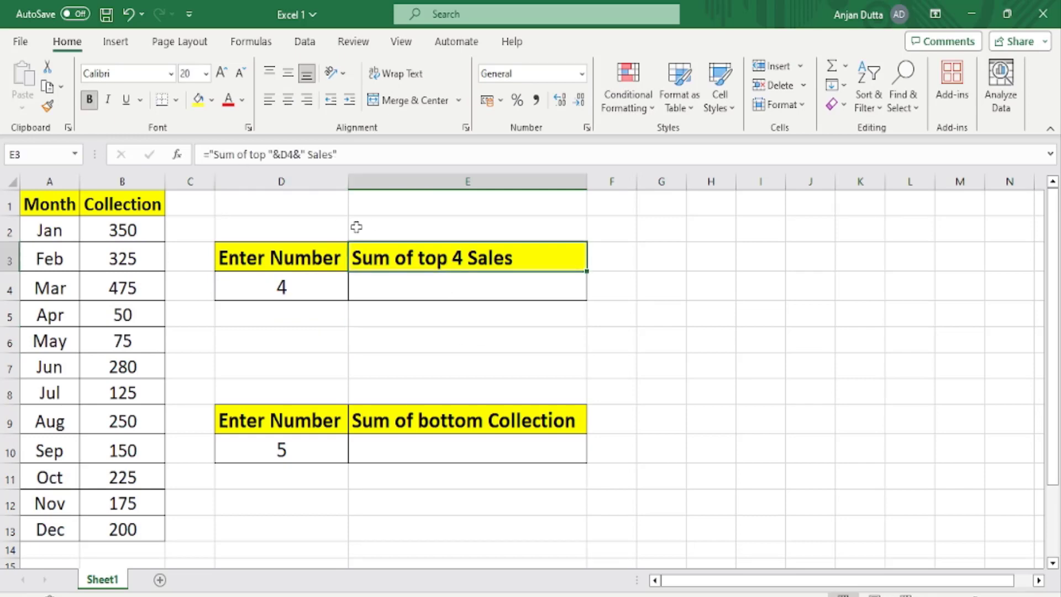
double_click(400, 251)
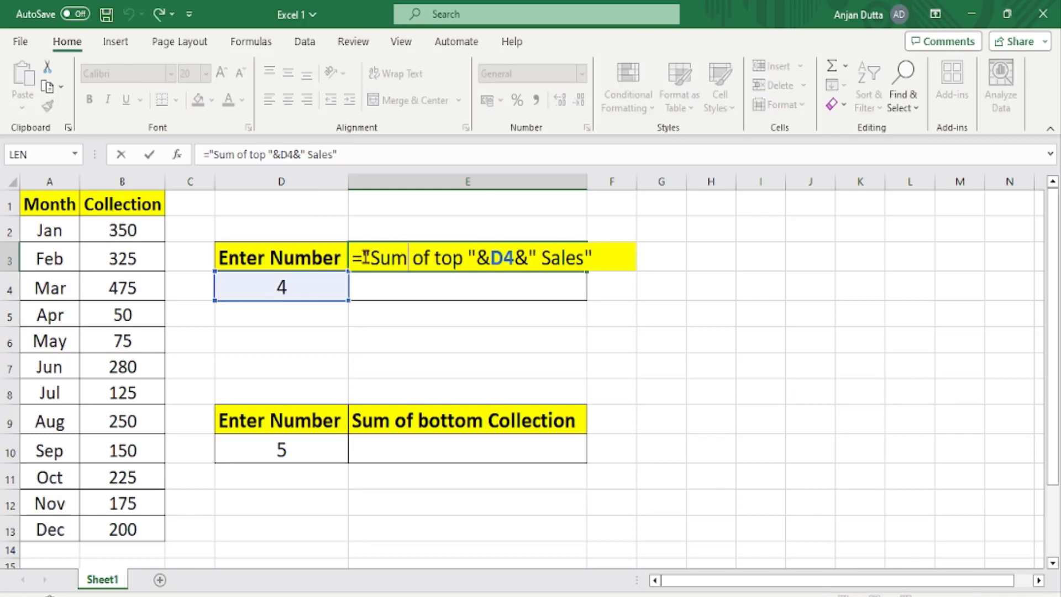
key(Escape)
click(360, 155)
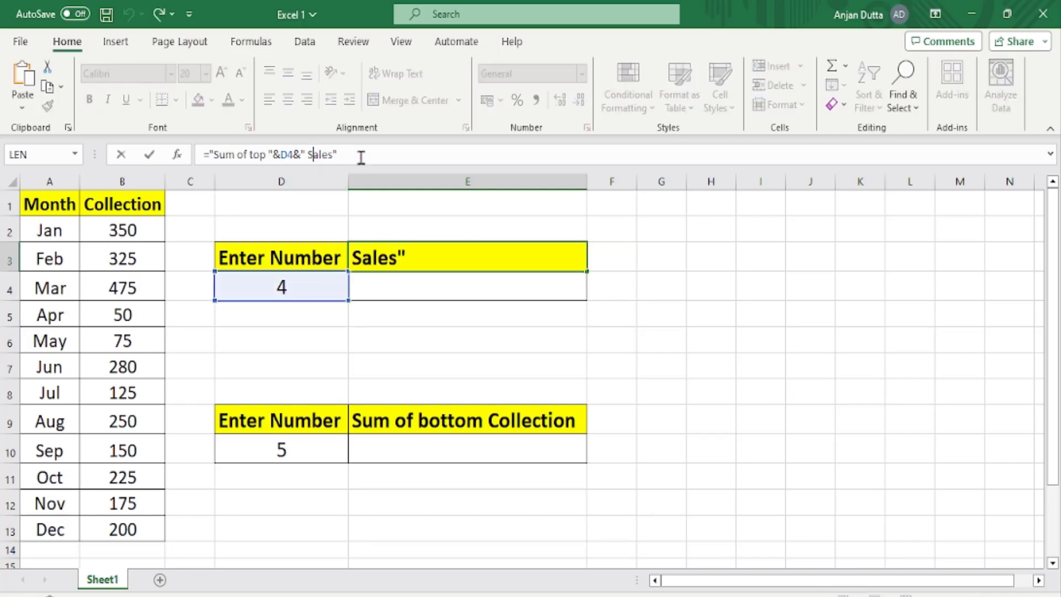
key(Left)
key(Left)
key(Left)
key(Left)
key(Left)
key(Left)
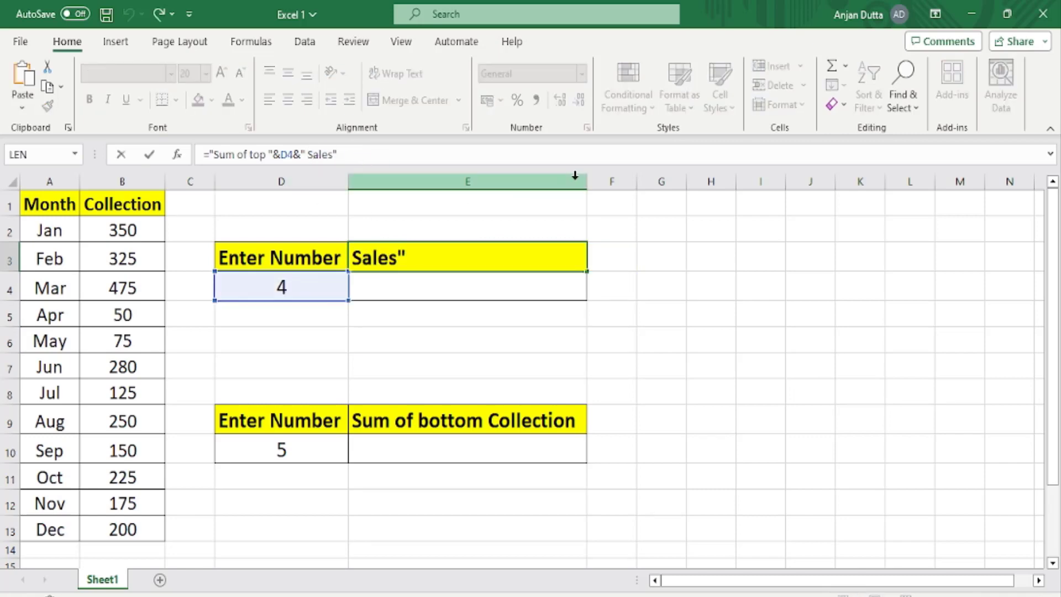
text(Collecti)
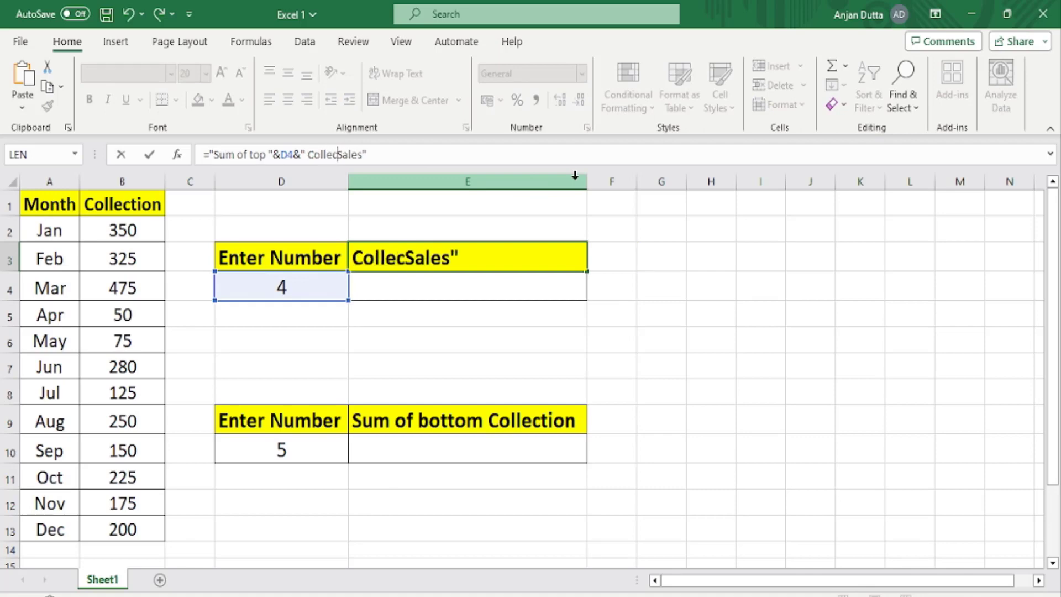
text(on)
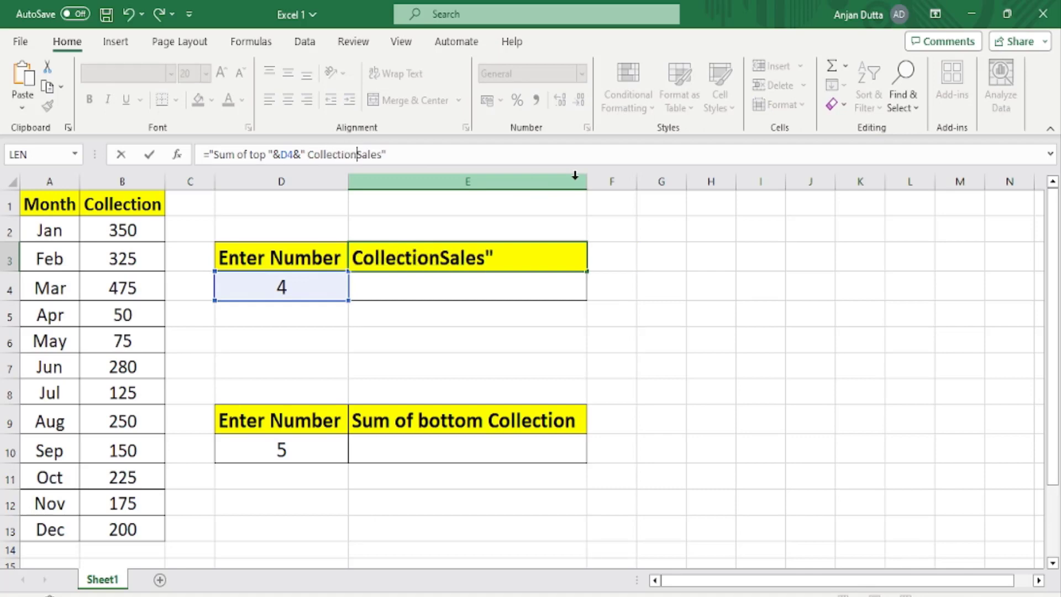
key(Delete)
key(Delete)
key(Delete)
key(Delete)
key(Delete)
key(Return)
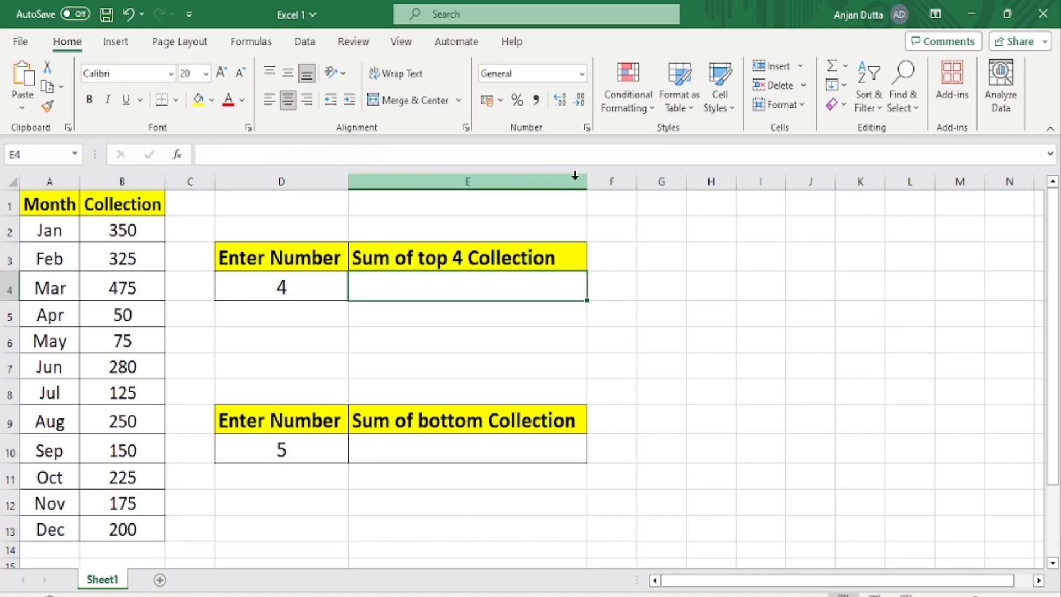
click(481, 254)
Replace the header in cell E9 with the formula ="Sum of buttom ".
click(467, 427)
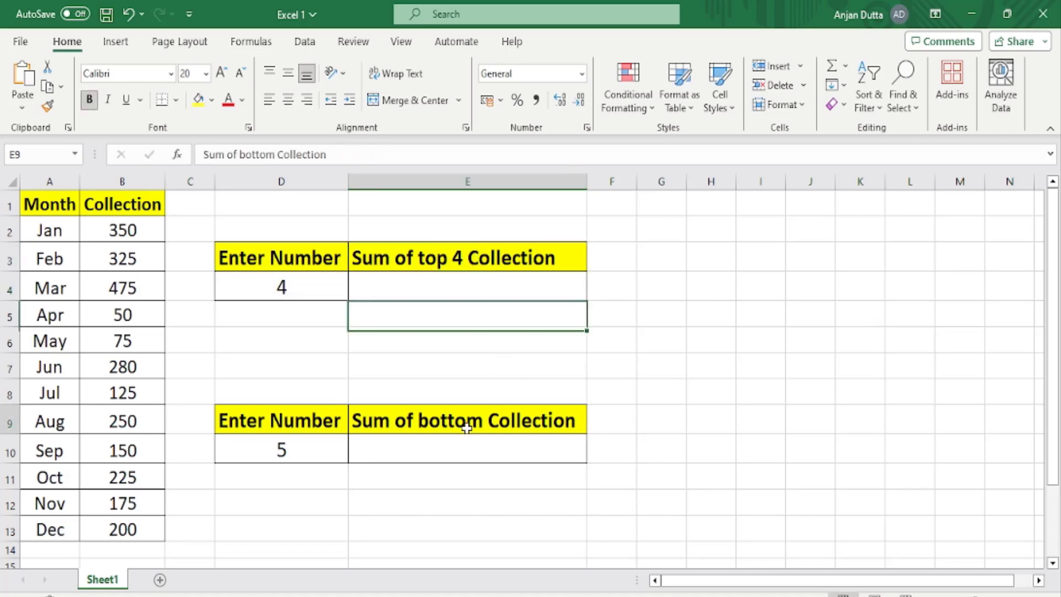
text(=)
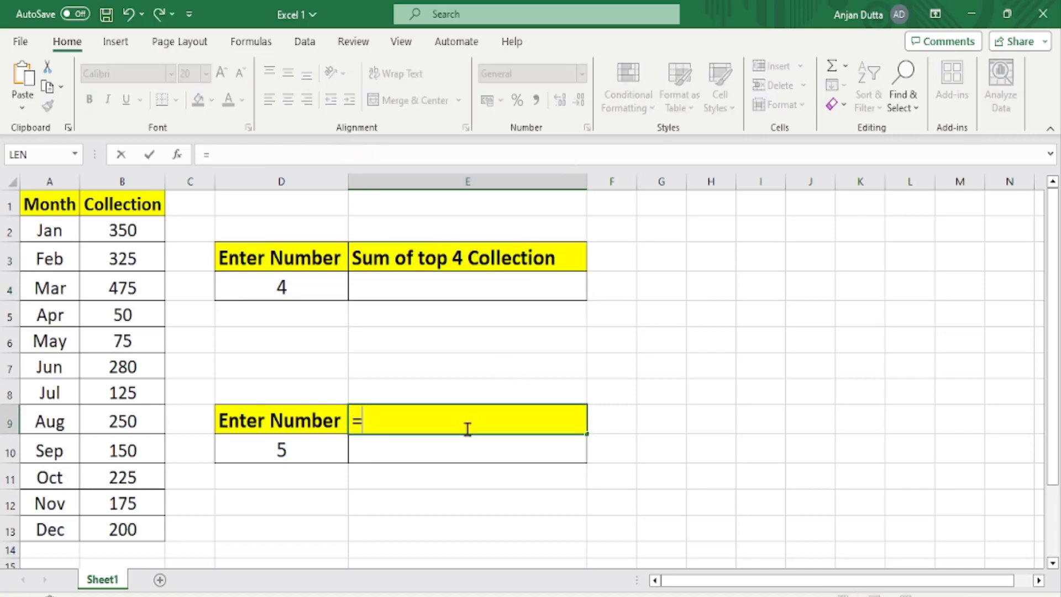
text("sum)
key(BackSpace)
key(BackSpace)
key(BackSpace)
text(Sum of )
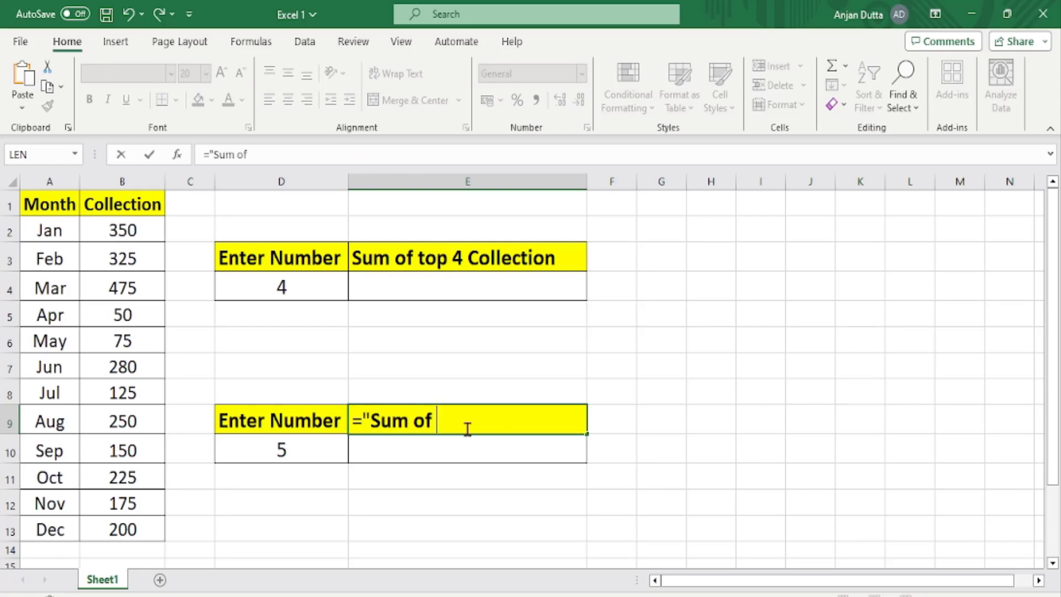
text(buttom)
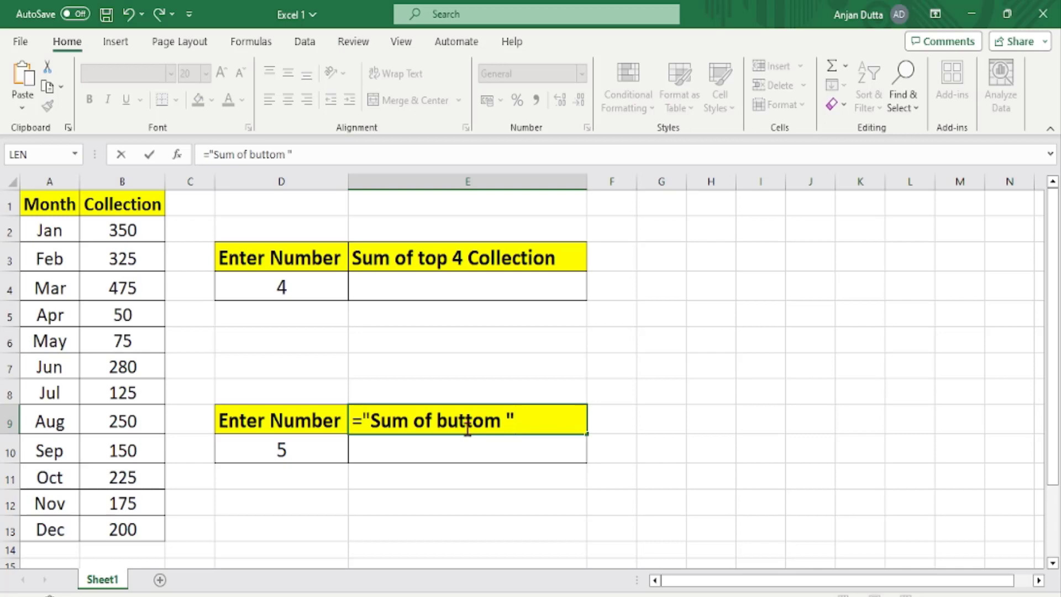
click(281, 449)
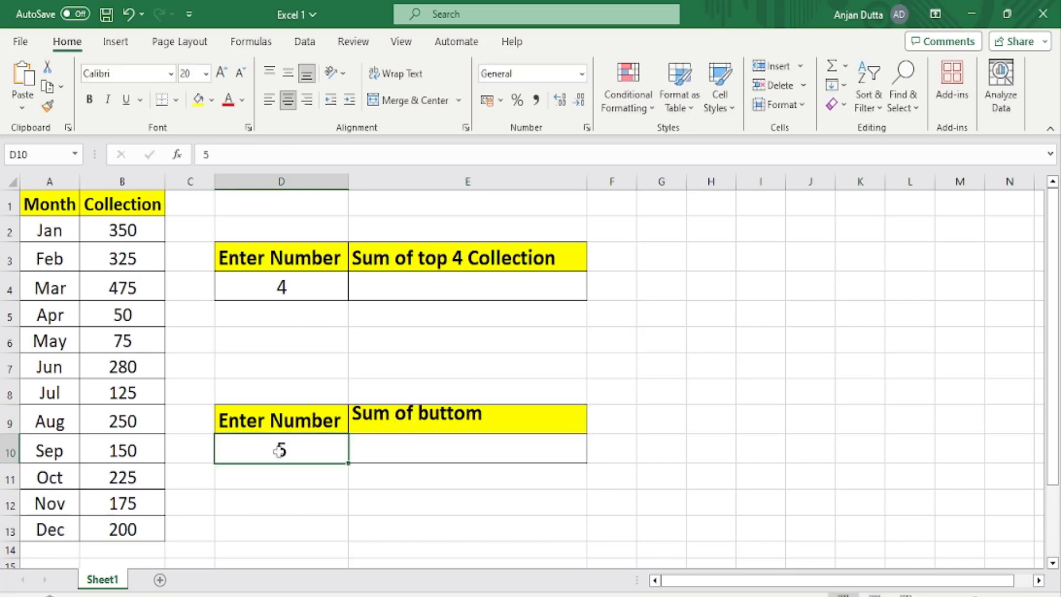
Extend the E9 header formula to ="Sum of buttom "&D10&" collection" and widen column E to fit the header.
click(374, 417)
click(307, 152)
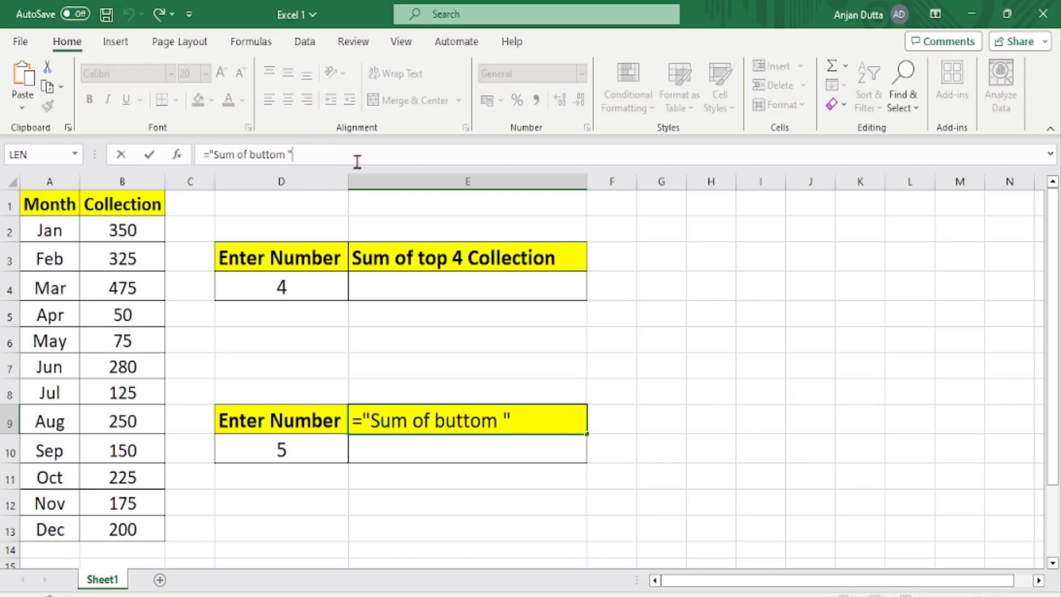
text(&)
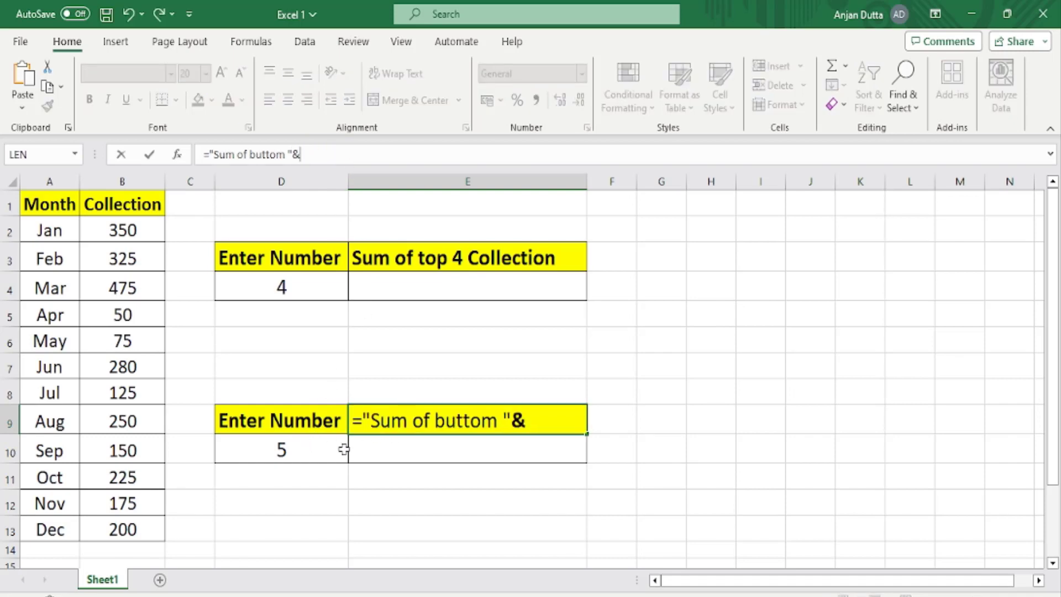
click(312, 453)
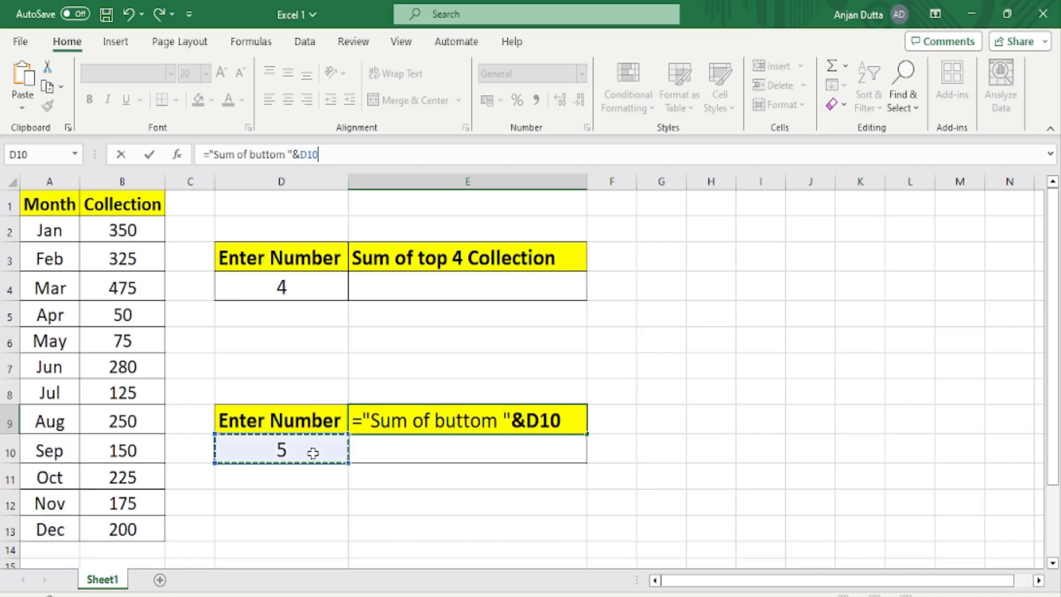
text(&)
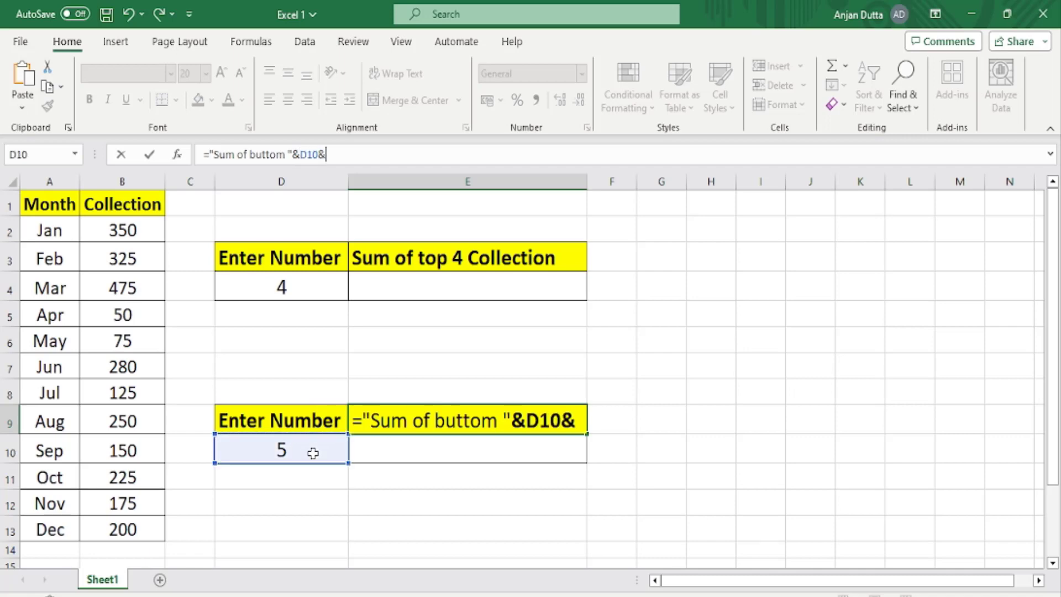
text(" collec)
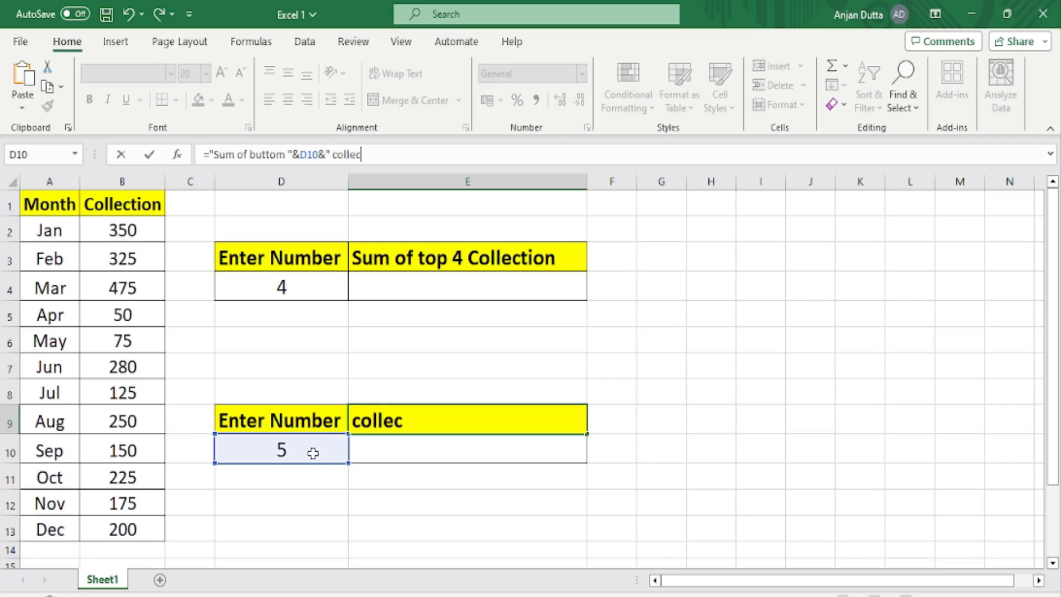
text(tion")
key(Return)
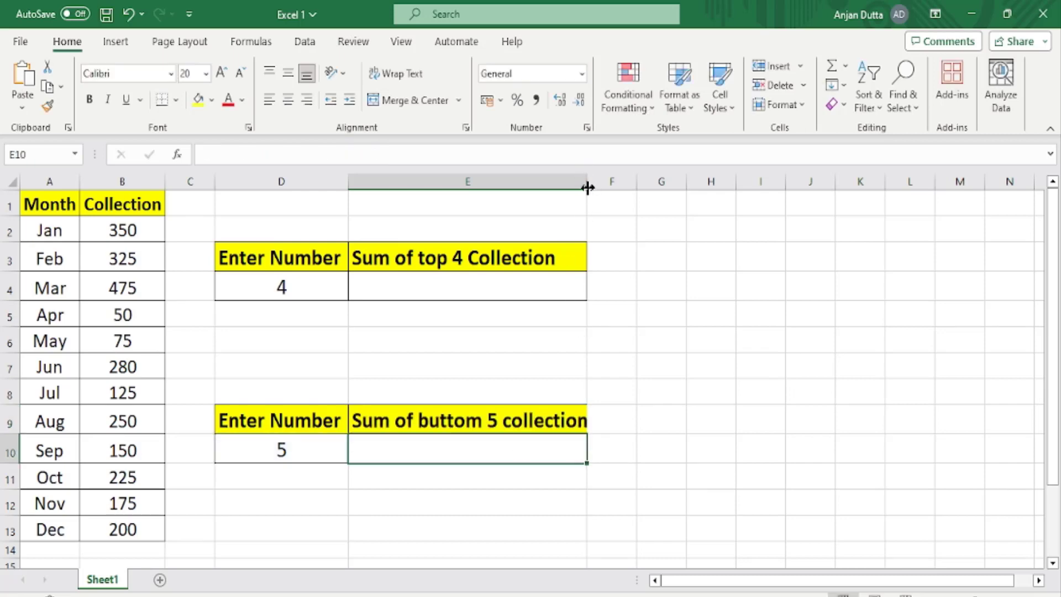
drag(587, 181, 600, 181)
Set the number of bottom collections in cell D10 to 3 and check the E9 header.
click(302, 451)
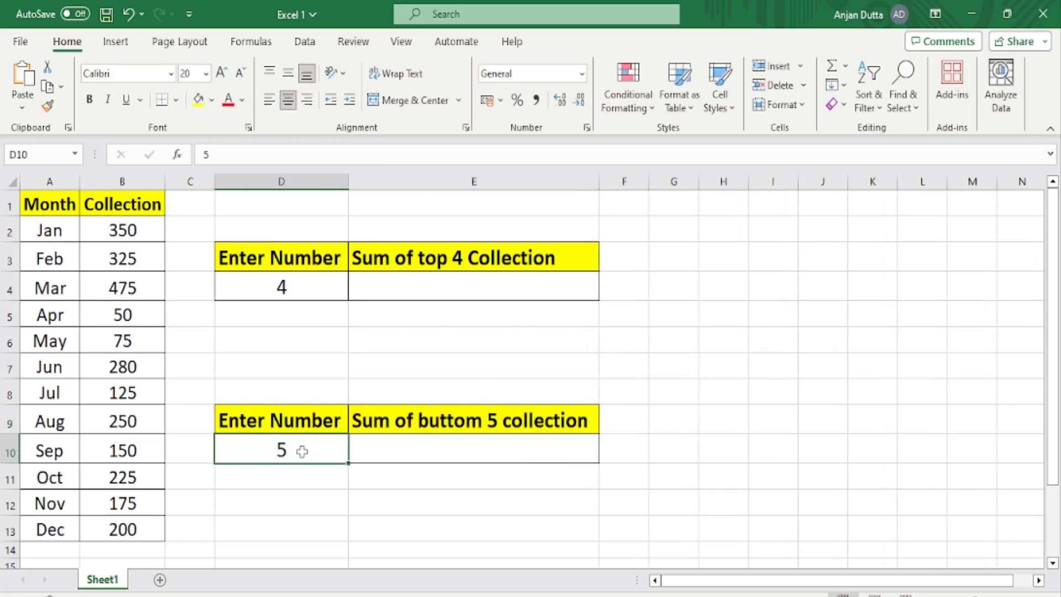
text(3)
click(366, 526)
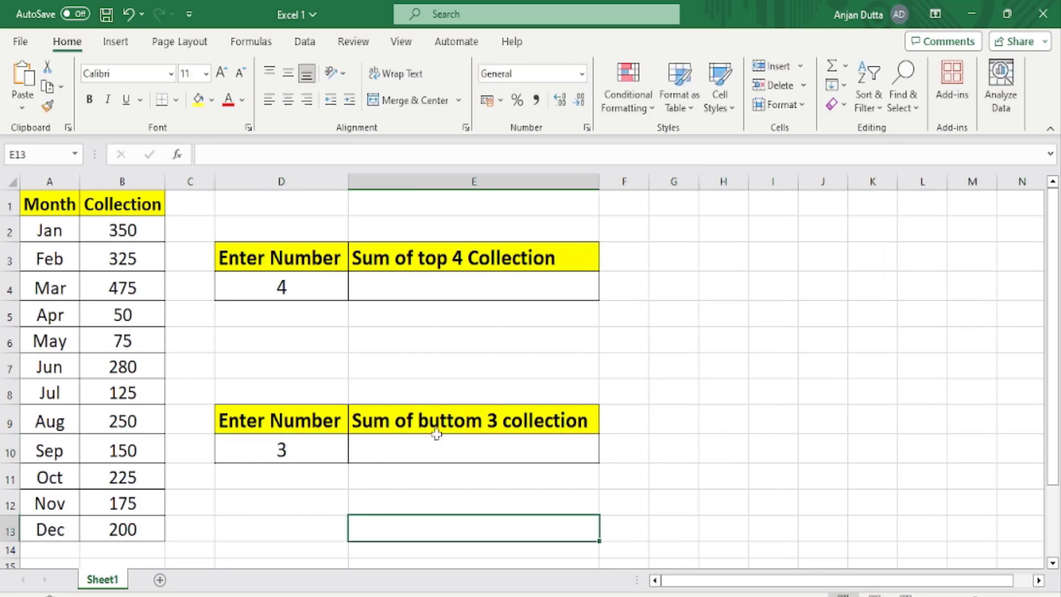
click(486, 419)
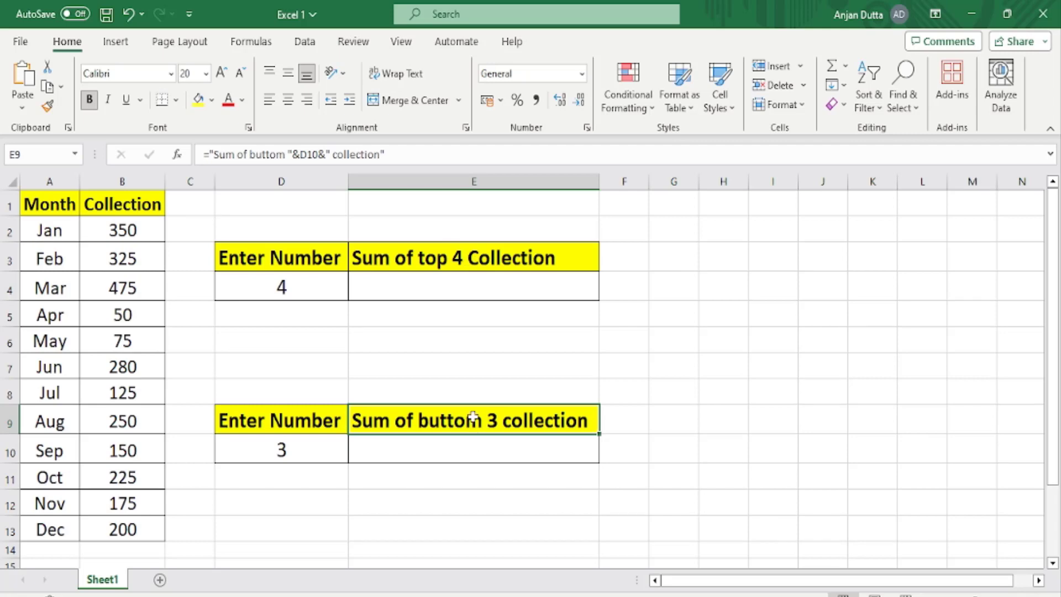
Set the number of top collections in cell D4 to 1, check the E3 header, and select the sum cell E4.
click(309, 286)
text(1)
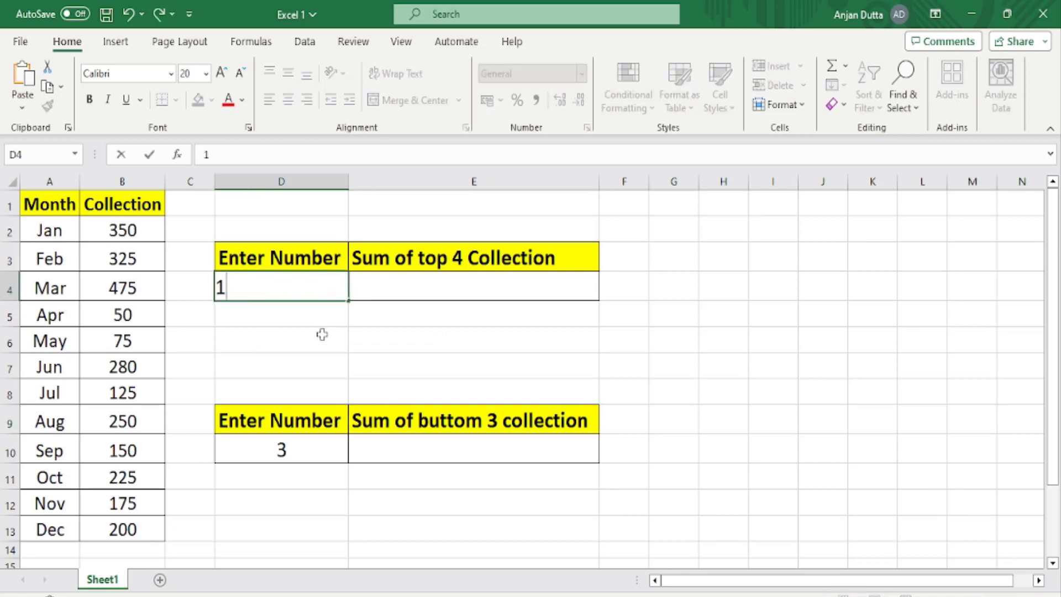
click(323, 335)
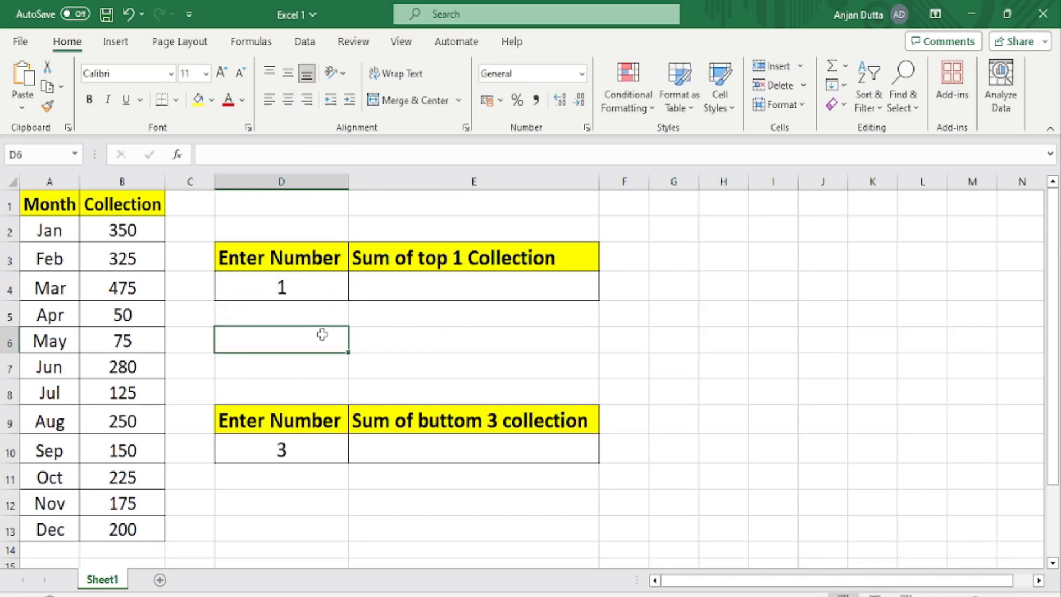
click(427, 257)
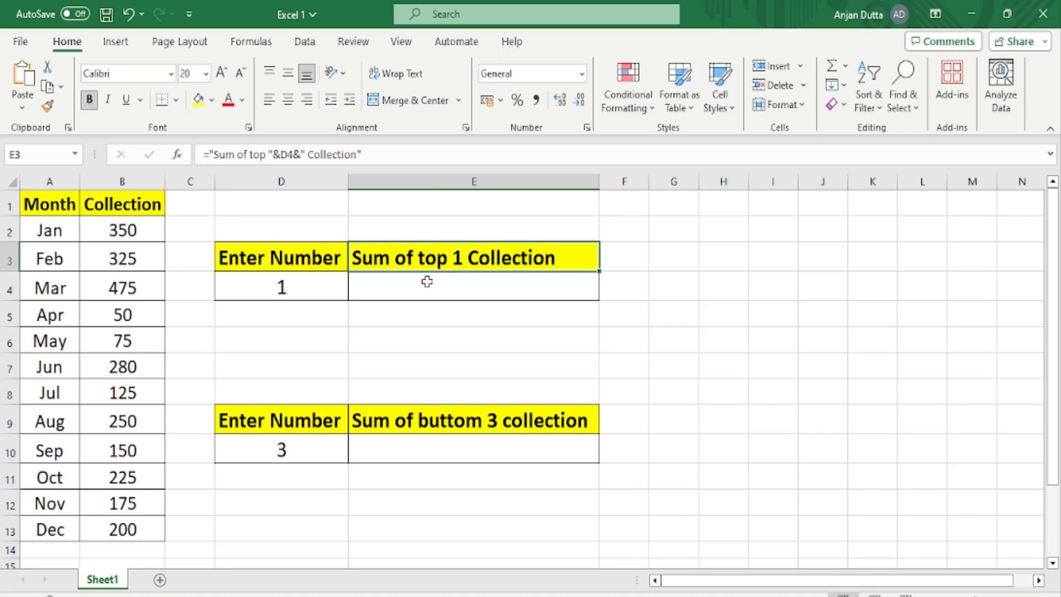
click(425, 283)
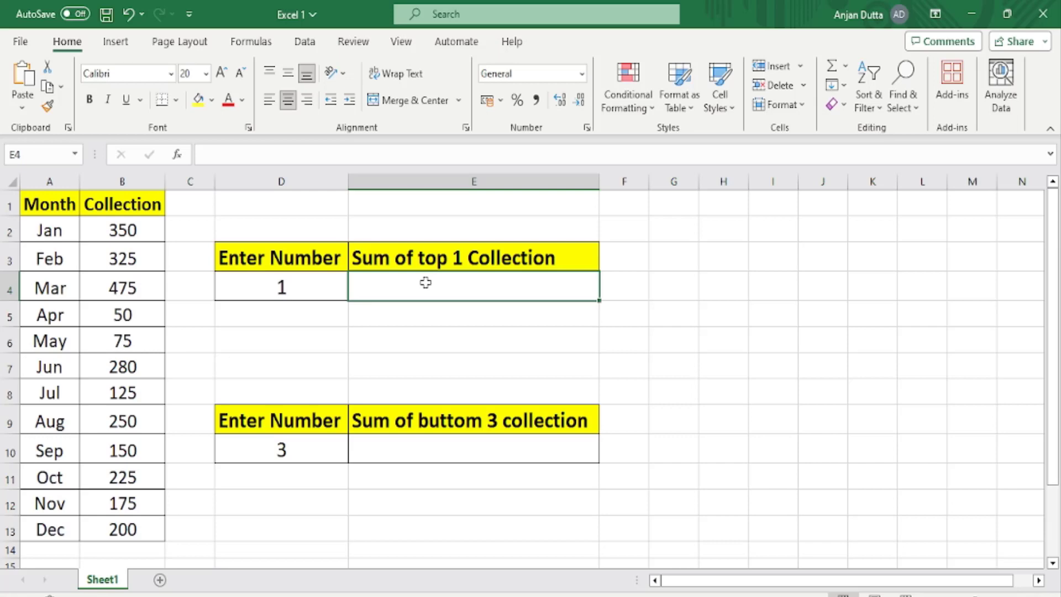
Enter the formula =LARGE(B2:B13,1) in cell E4.
text(=)
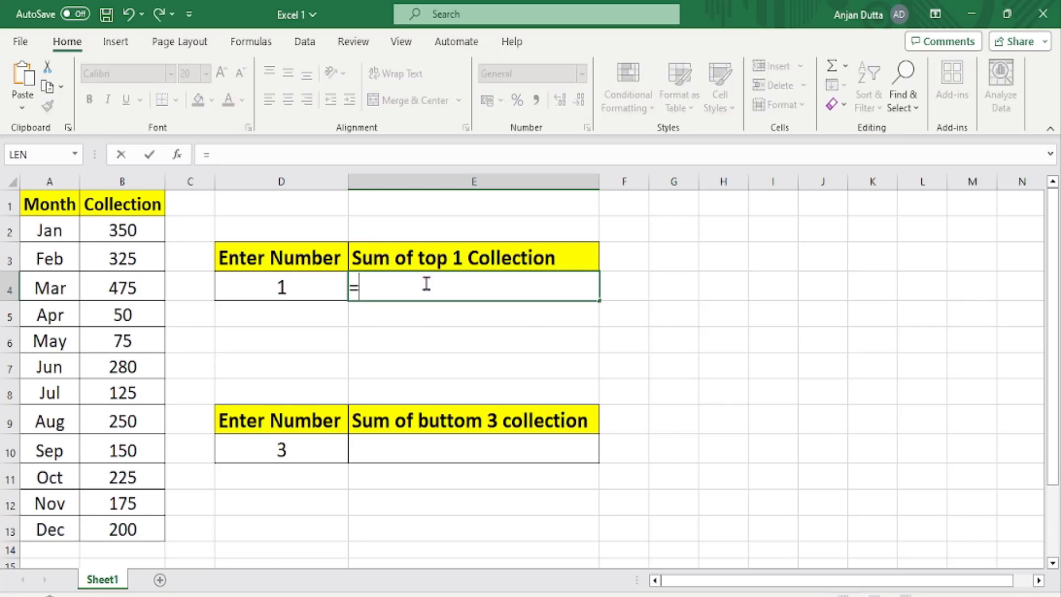
text(large)
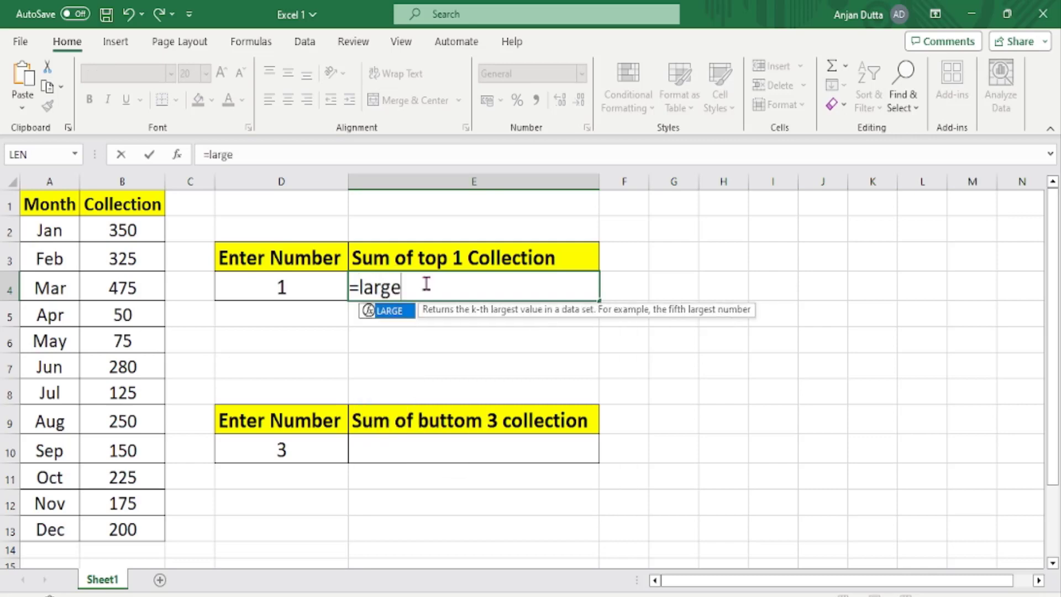
key(BackSpace)
key(BackSpace)
key(BackSpace)
key(BackSpace)
key(BackSpace)
text(LARGE)
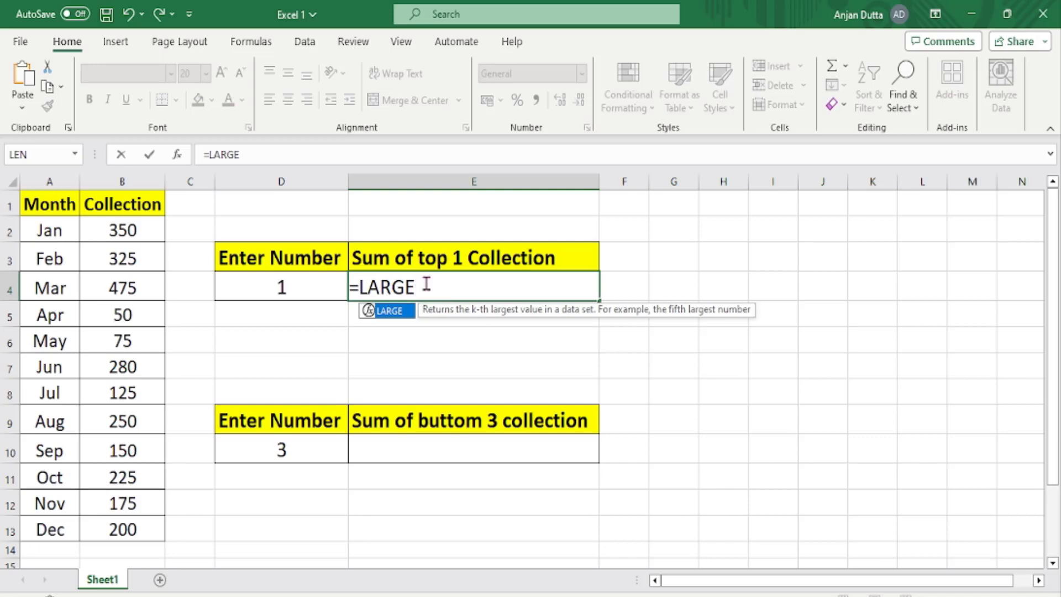
text(()
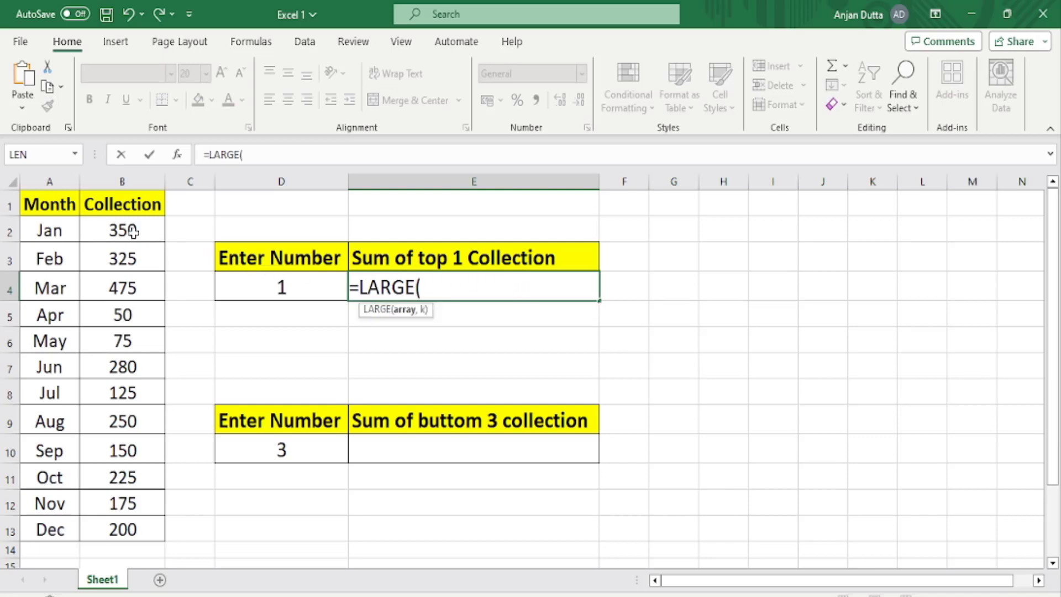
drag(131, 231, 139, 531)
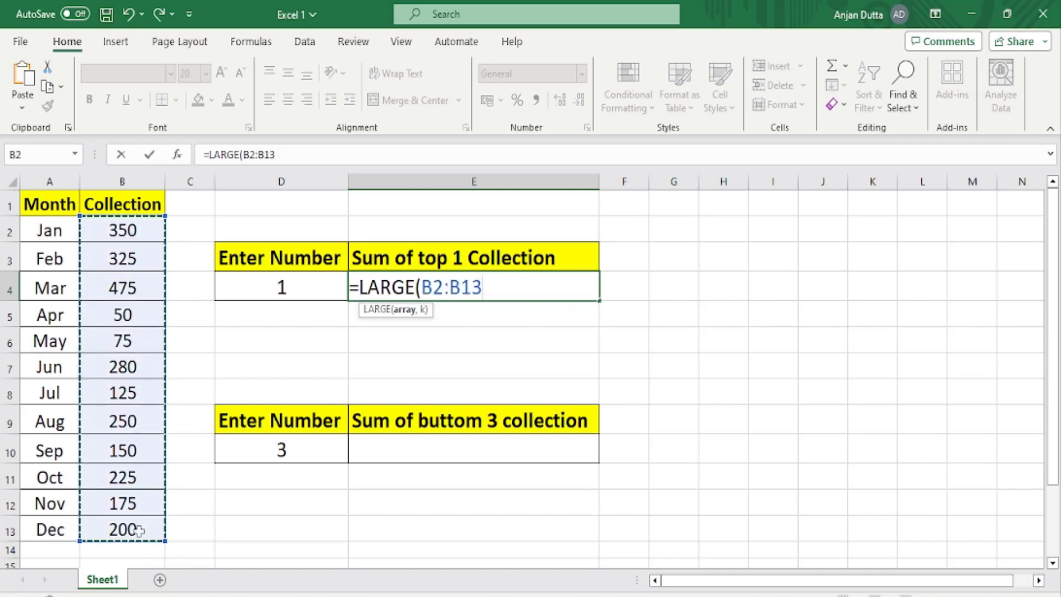
text(,)
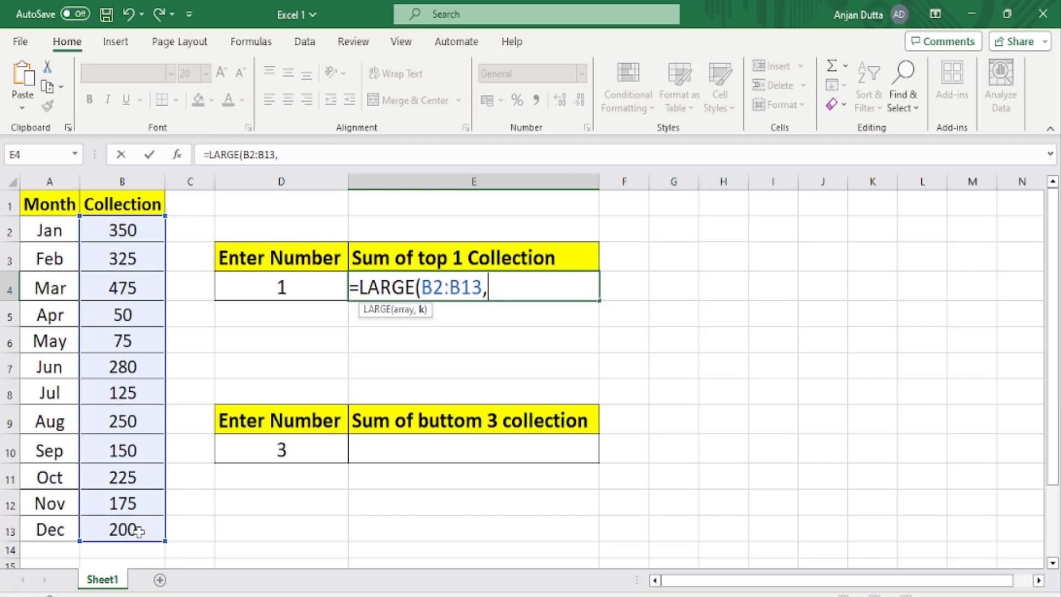
text(1))
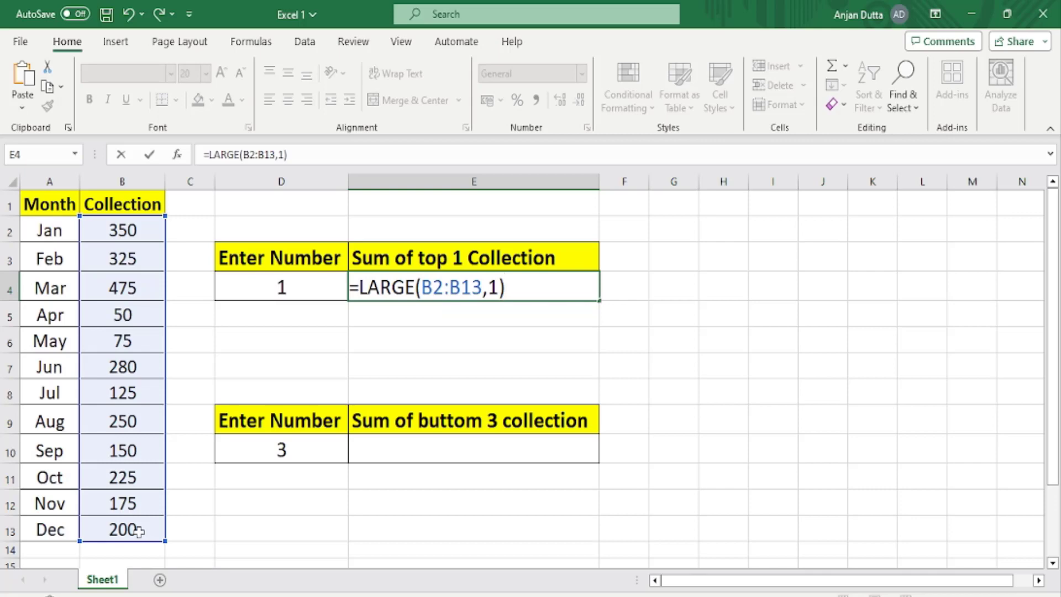
key(Return)
key(Up)
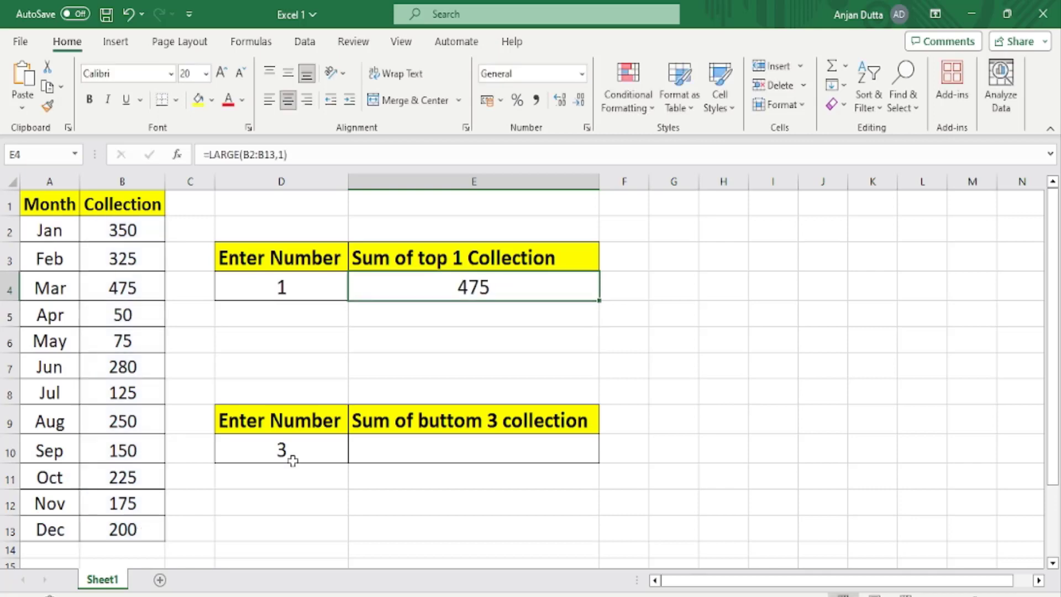
Review the LARGE formula in E4 and fill the matching March collection cell B4 with yellow.
double_click(421, 287)
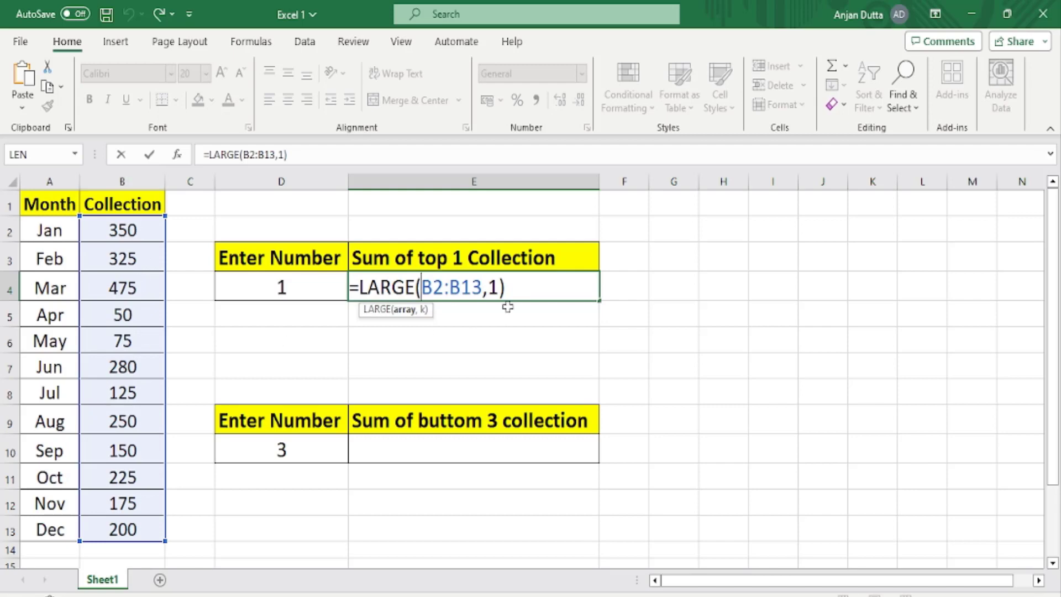
click(514, 282)
key(Return)
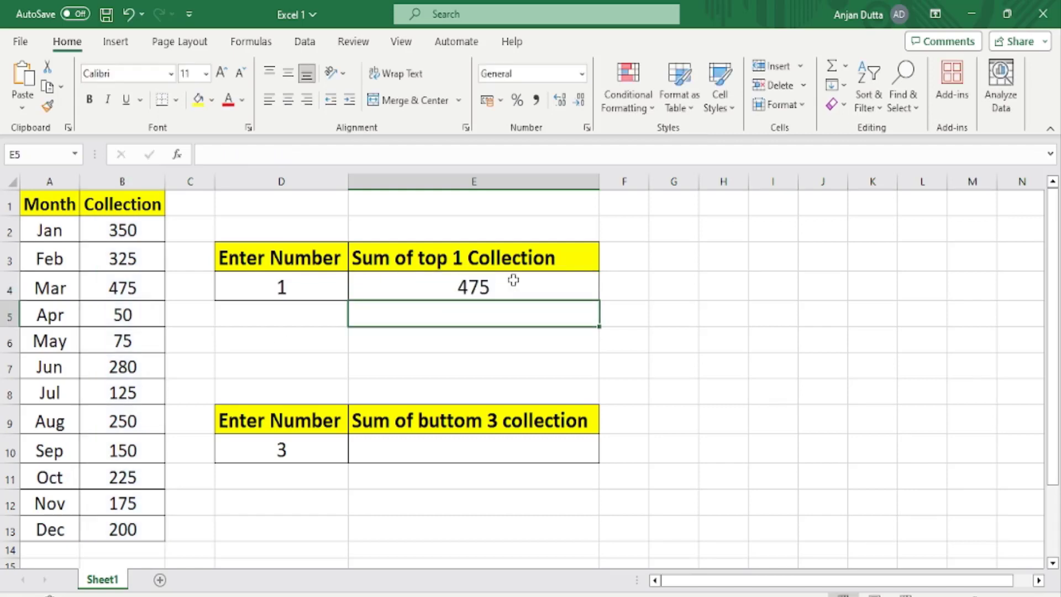
click(120, 287)
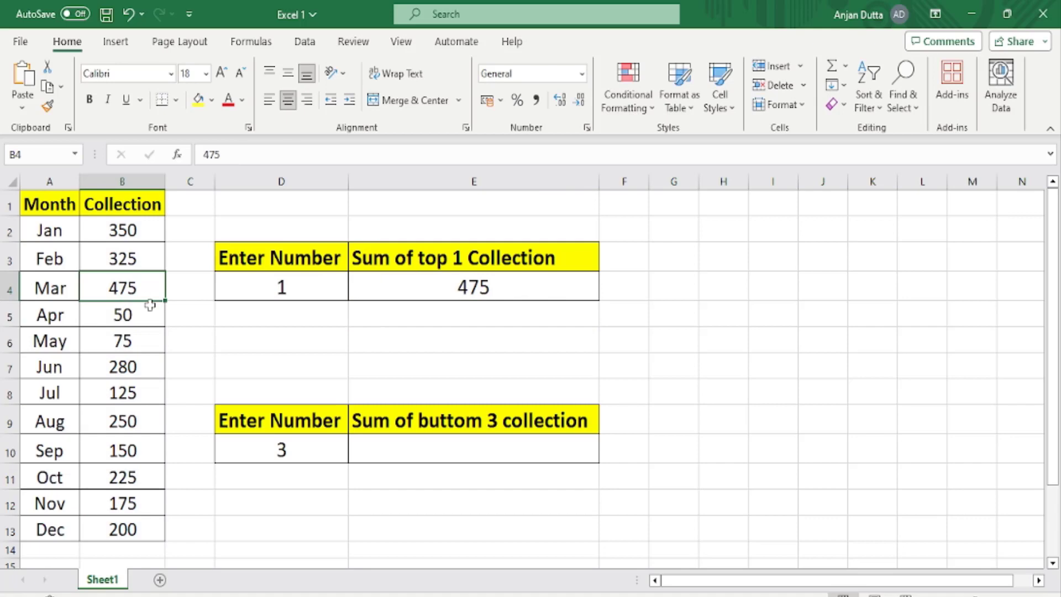
click(199, 101)
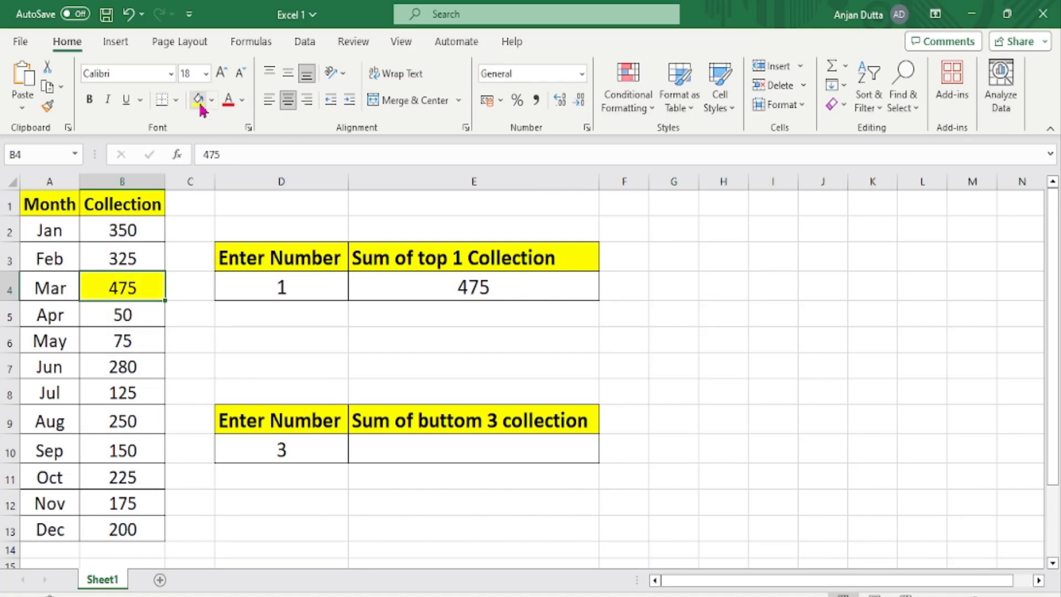
Change the k argument of the LARGE formula in E4 to 2 and fill the January collection cell B2 with yellow.
click(445, 286)
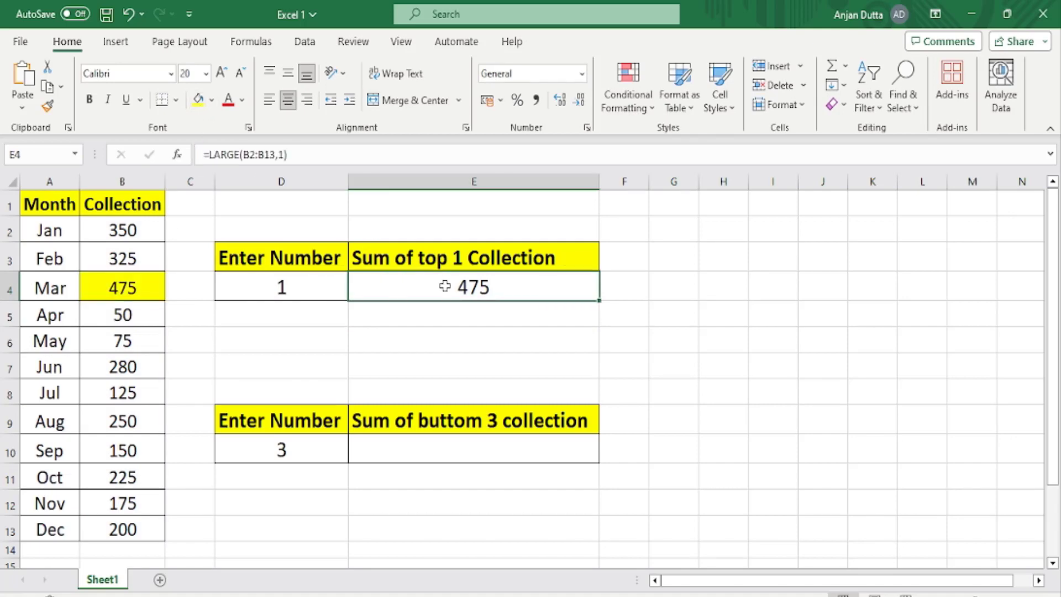
click(286, 157)
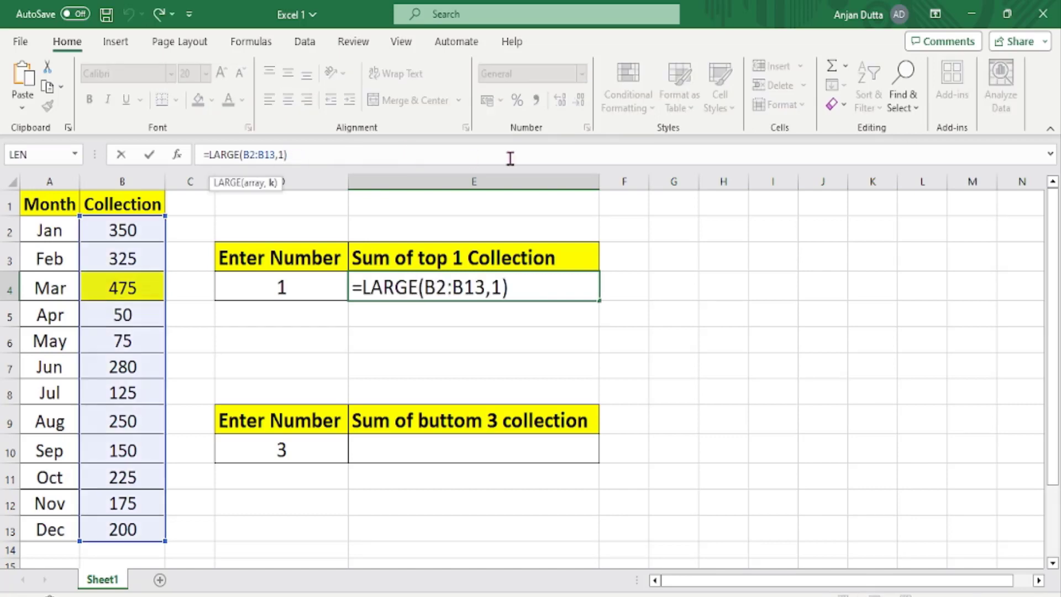
key(BackSpace)
text(2)
key(Return)
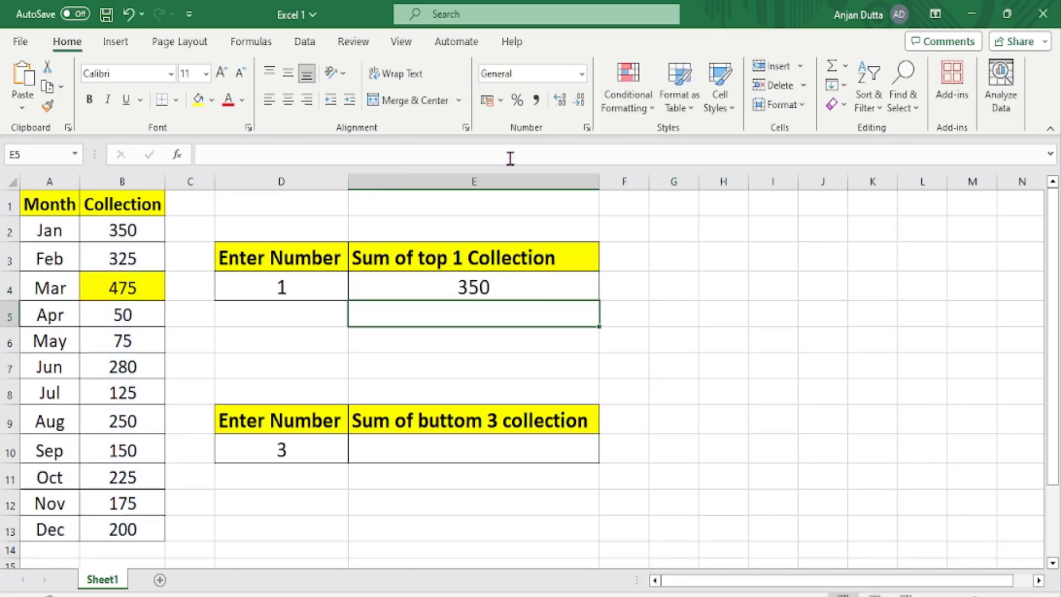
click(149, 287)
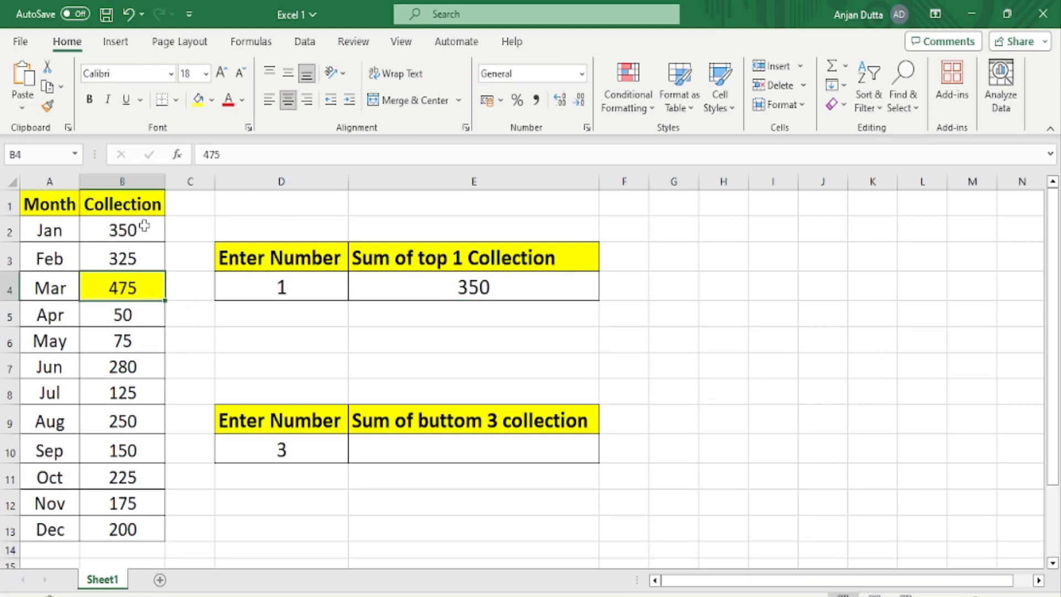
click(149, 228)
click(196, 101)
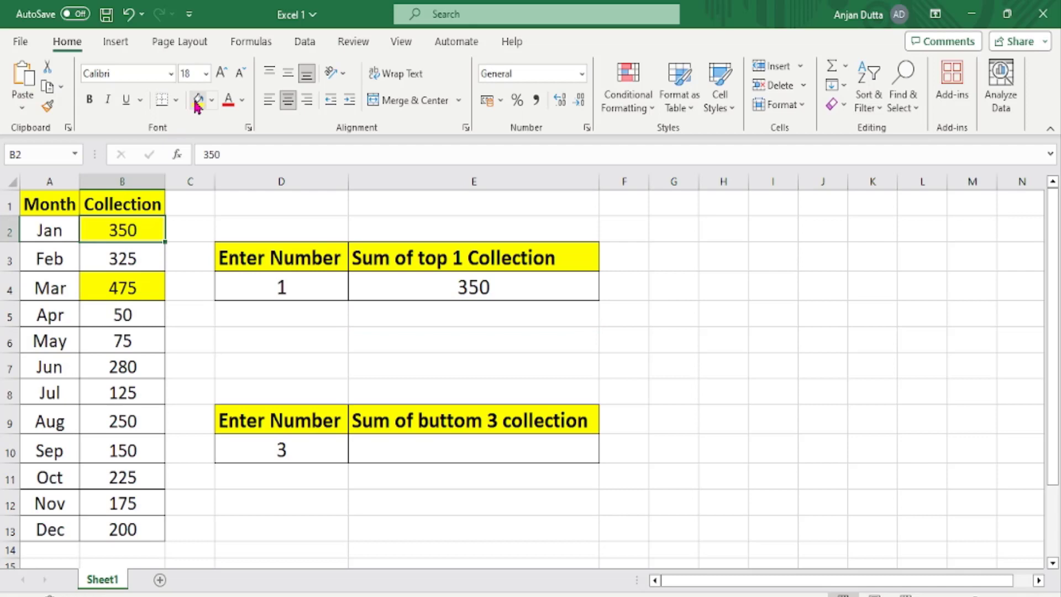
Change the k argument of the LARGE formula in E4 to 3 and fill the February collection cell B3 with yellow.
click(394, 288)
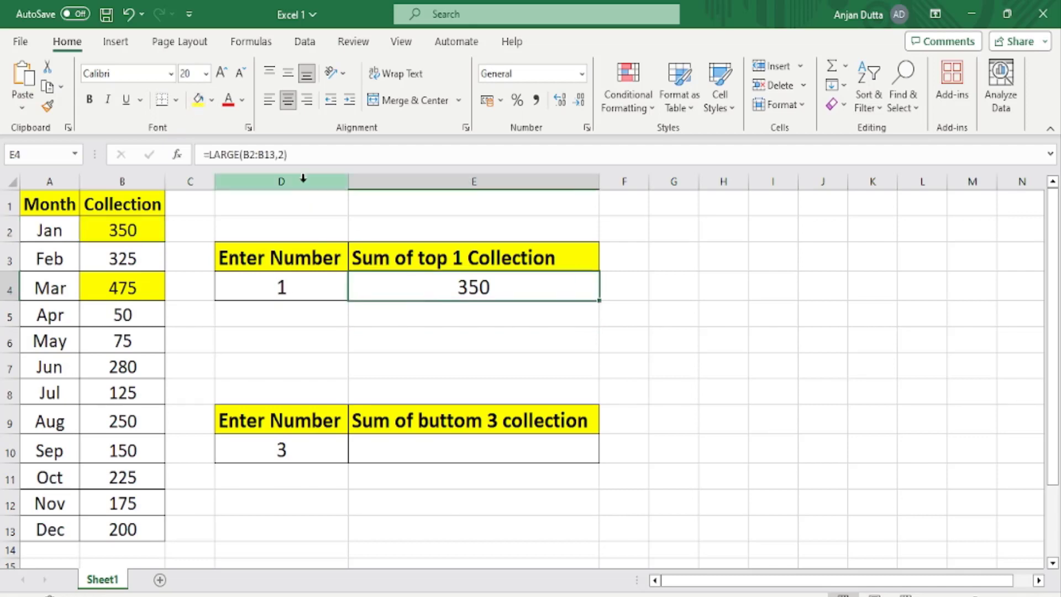
click(287, 158)
key(BackSpace)
text(2)
key(BackSpace)
text(3)
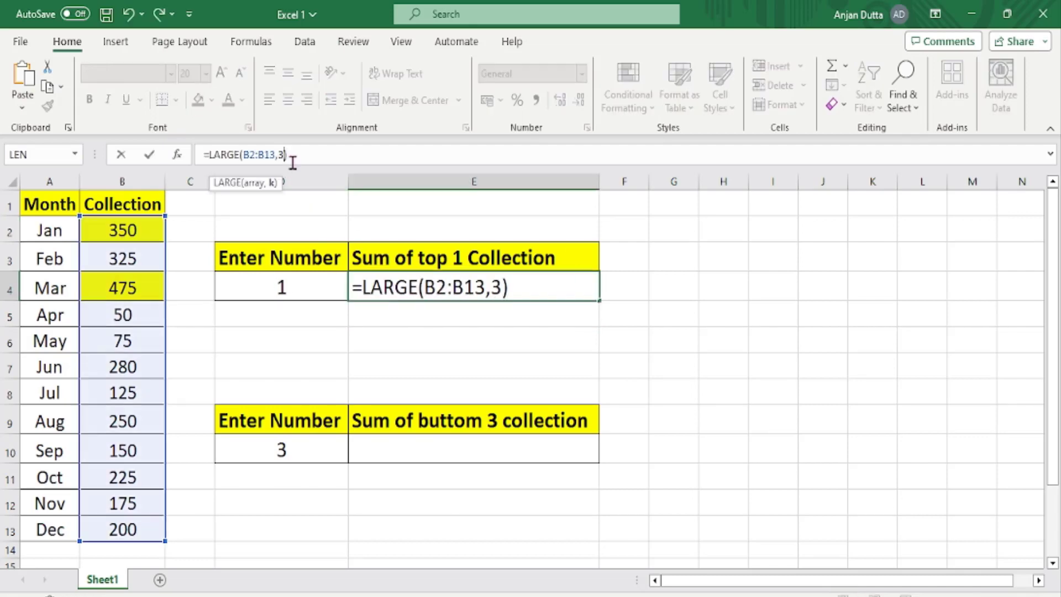
key(Return)
click(356, 292)
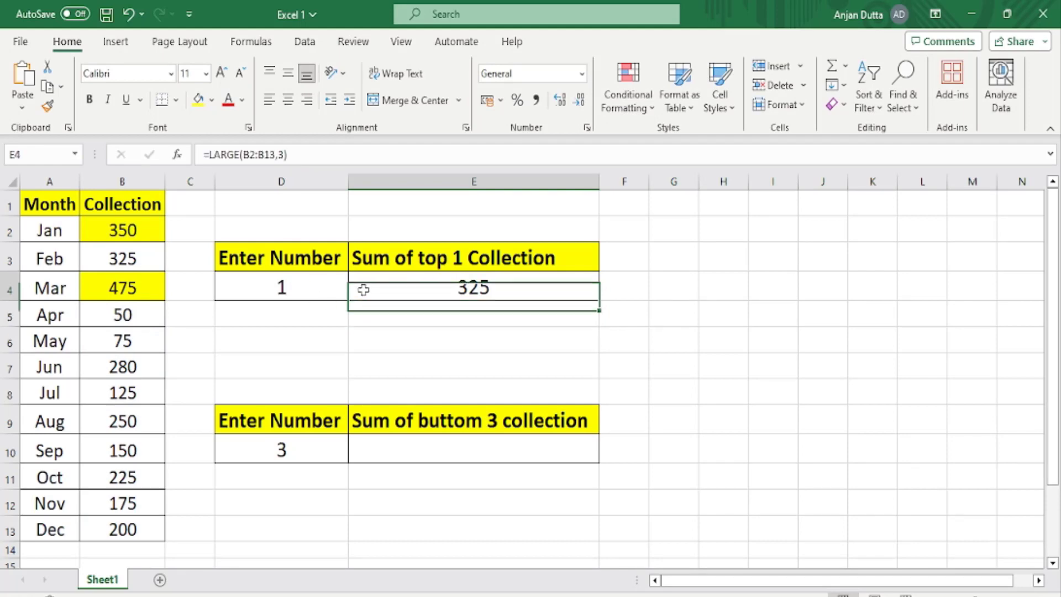
click(125, 257)
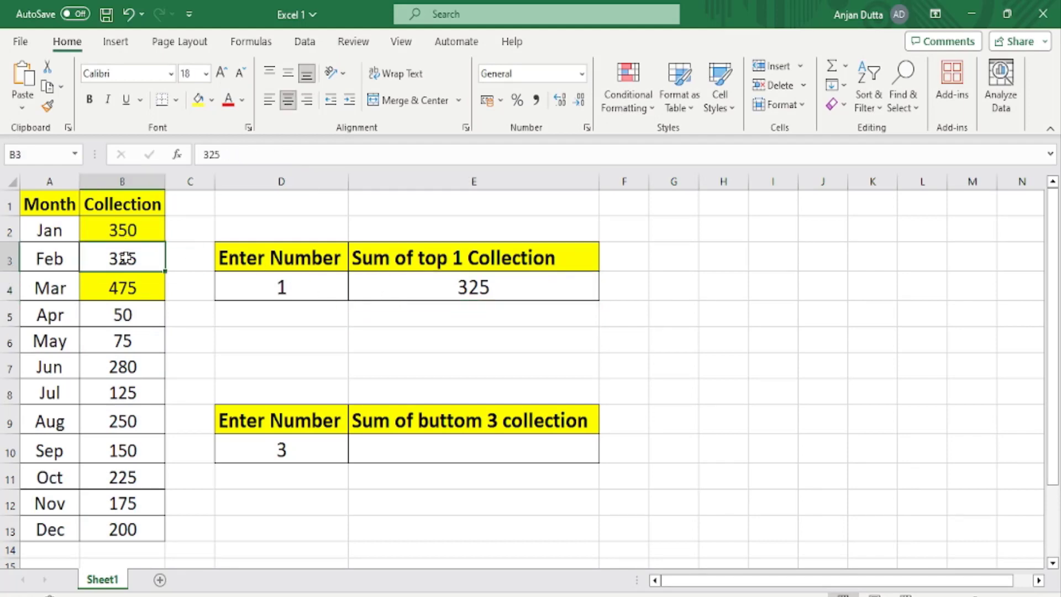
click(198, 99)
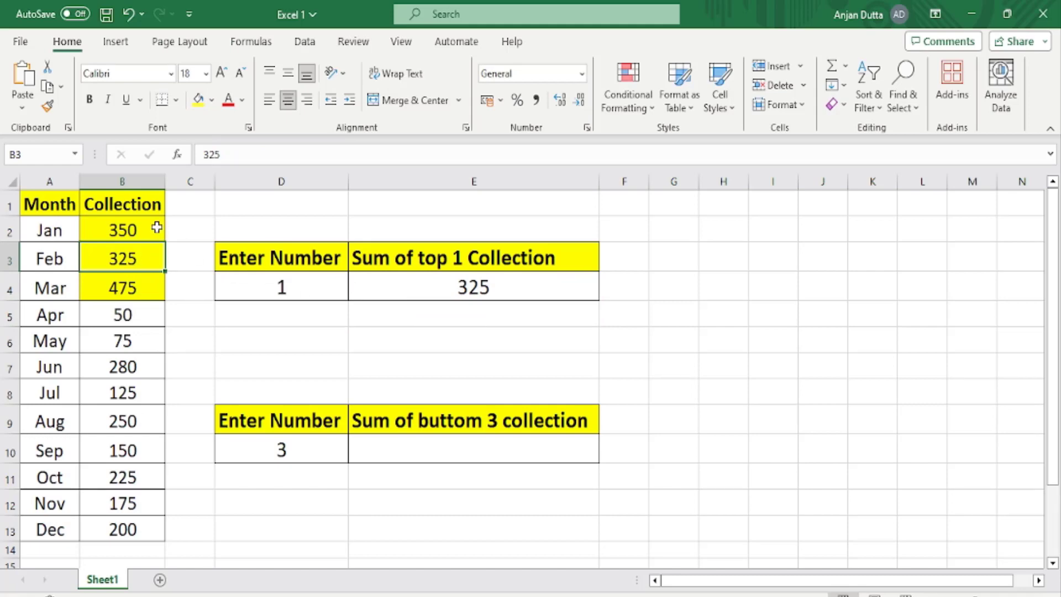
Remove the fill colour from the collection cells B2:B4.
drag(157, 227, 154, 290)
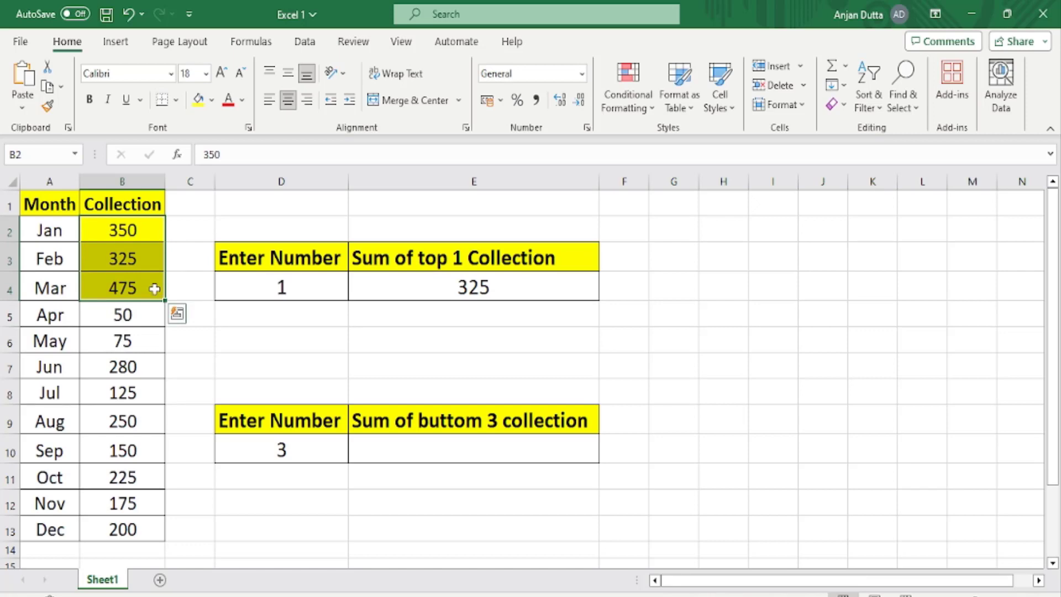
click(212, 101)
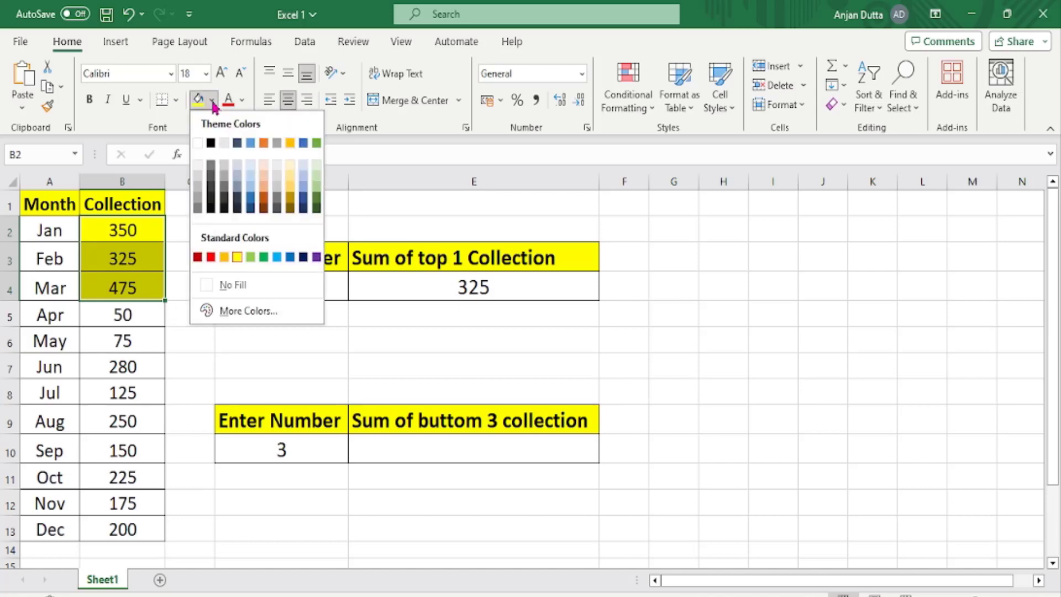
click(233, 285)
Replace the k argument in the E4 formula with the array constant {1,2,3}, giving =LARGE(B2:B13,{1,2,3}), and dismiss the spill notice.
click(482, 290)
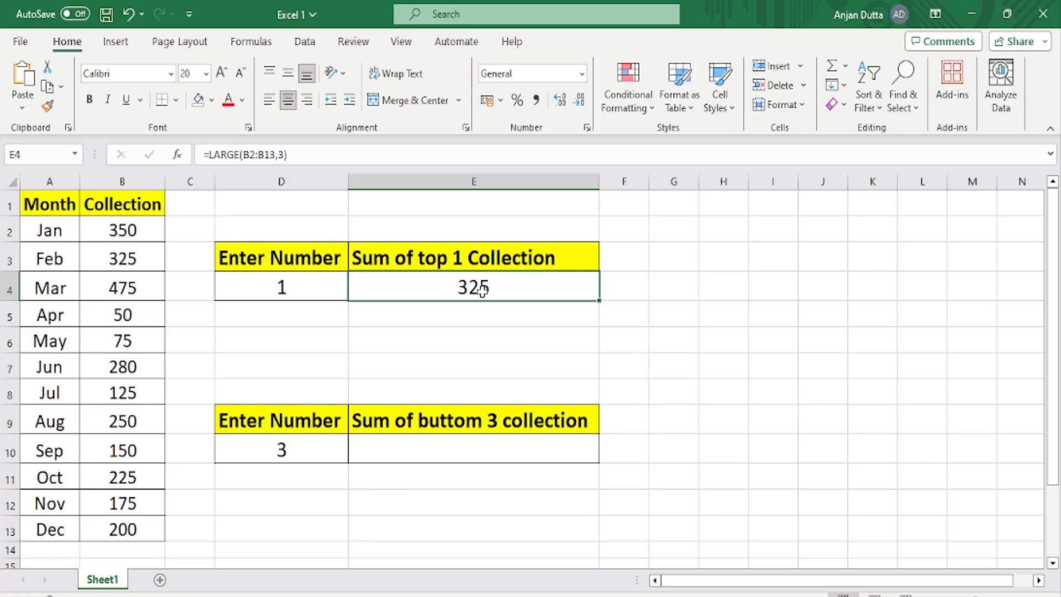
double_click(482, 289)
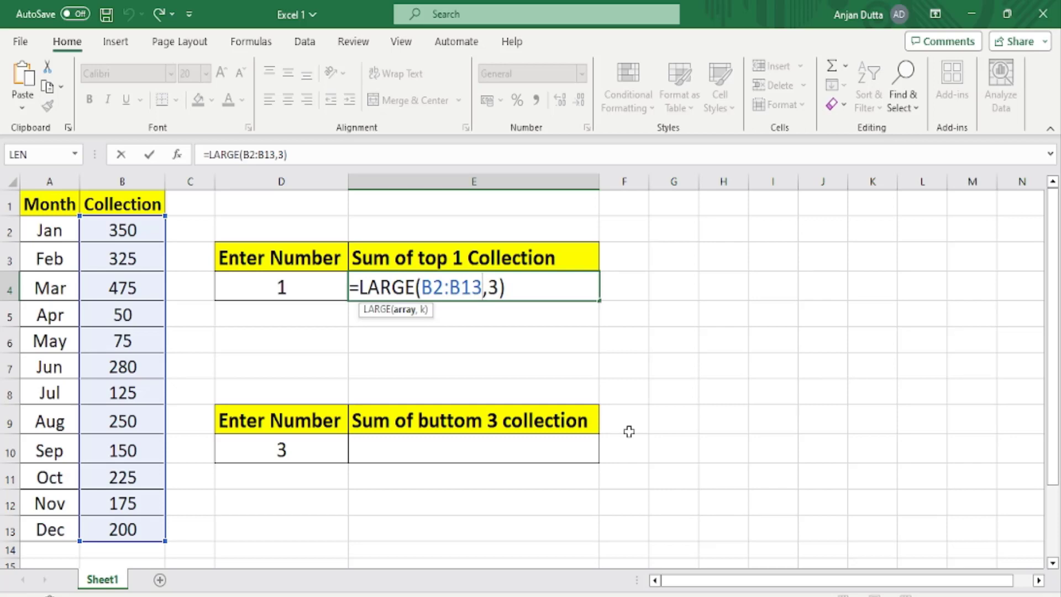
key(Right)
key(Delete)
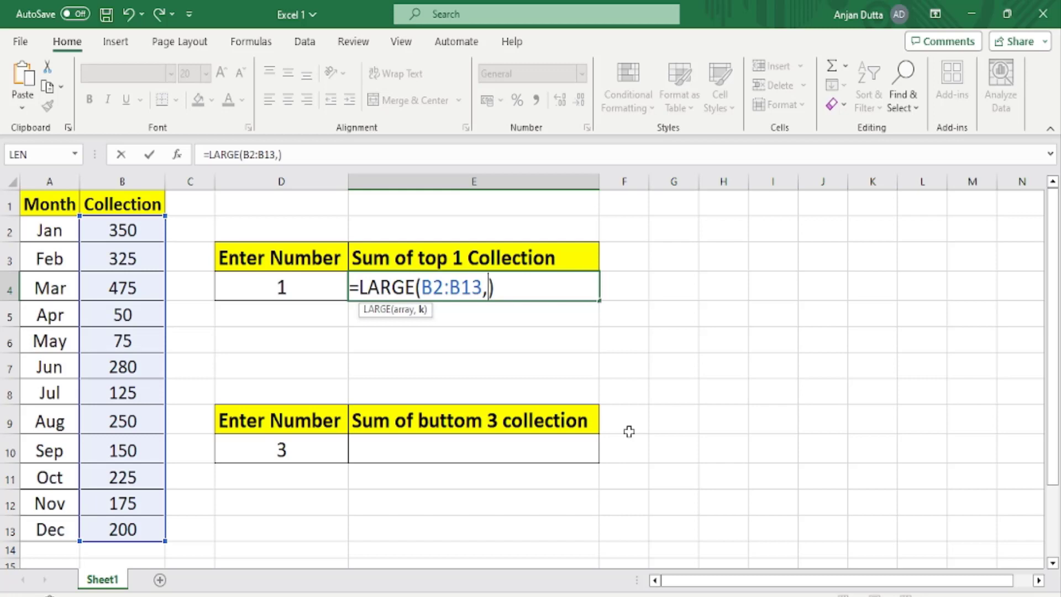
text({)
key(F1)
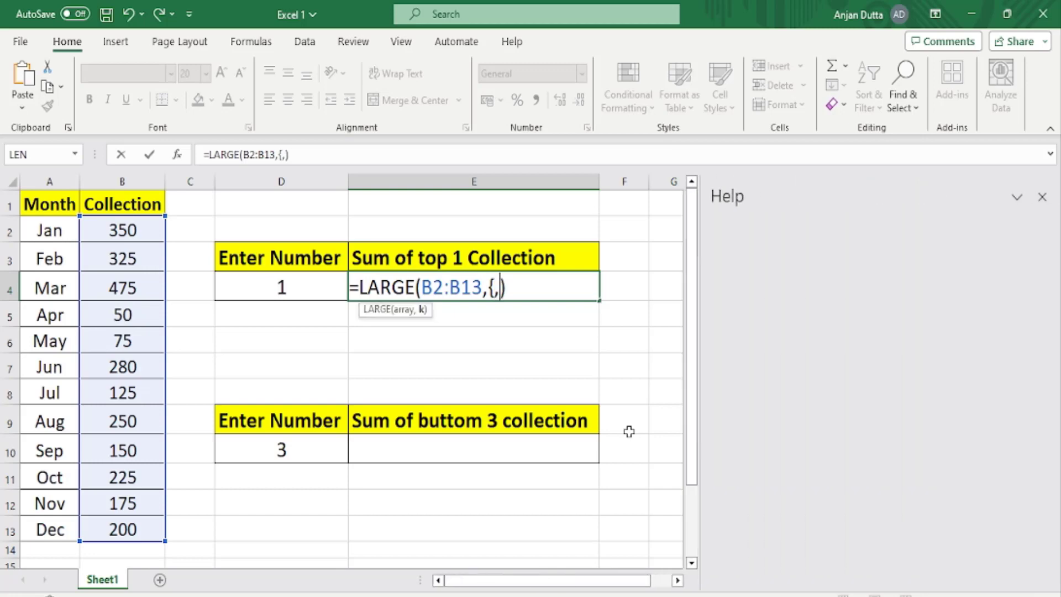
click(1043, 195)
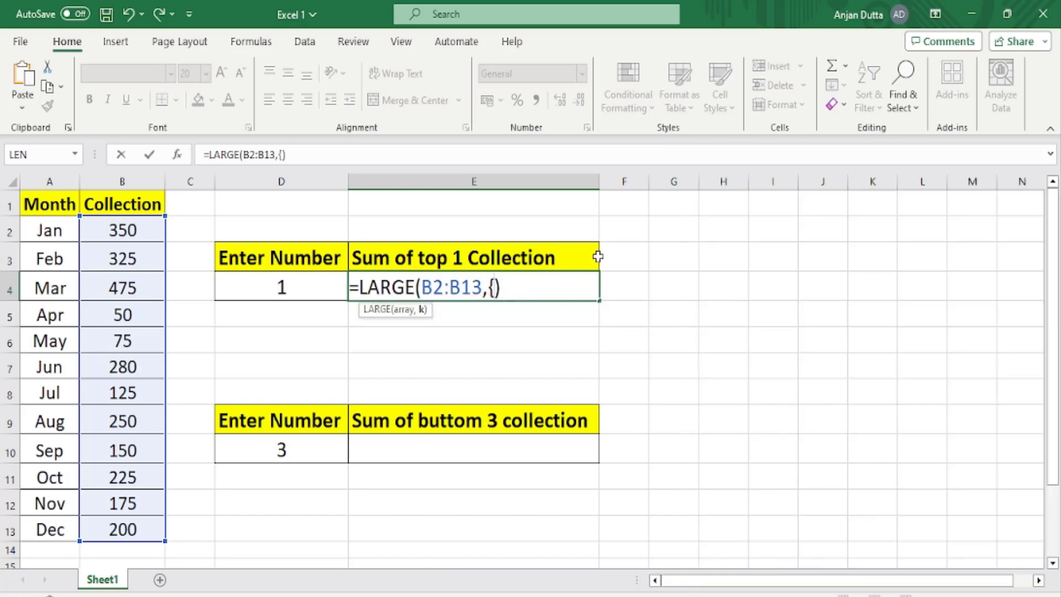
text(1,2,32)
key(BackSpace)
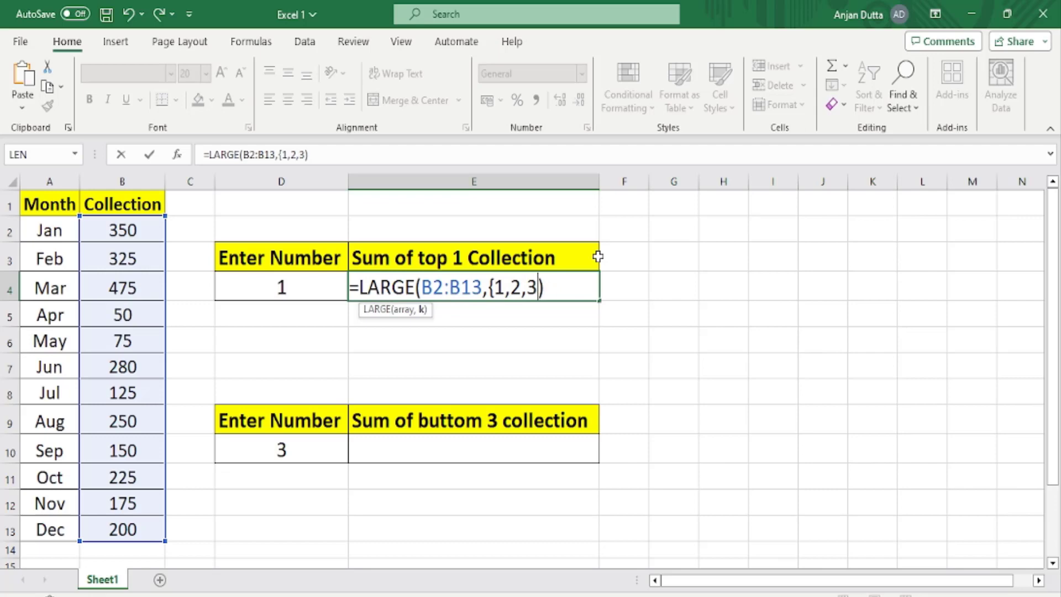
text(})
key(Right)
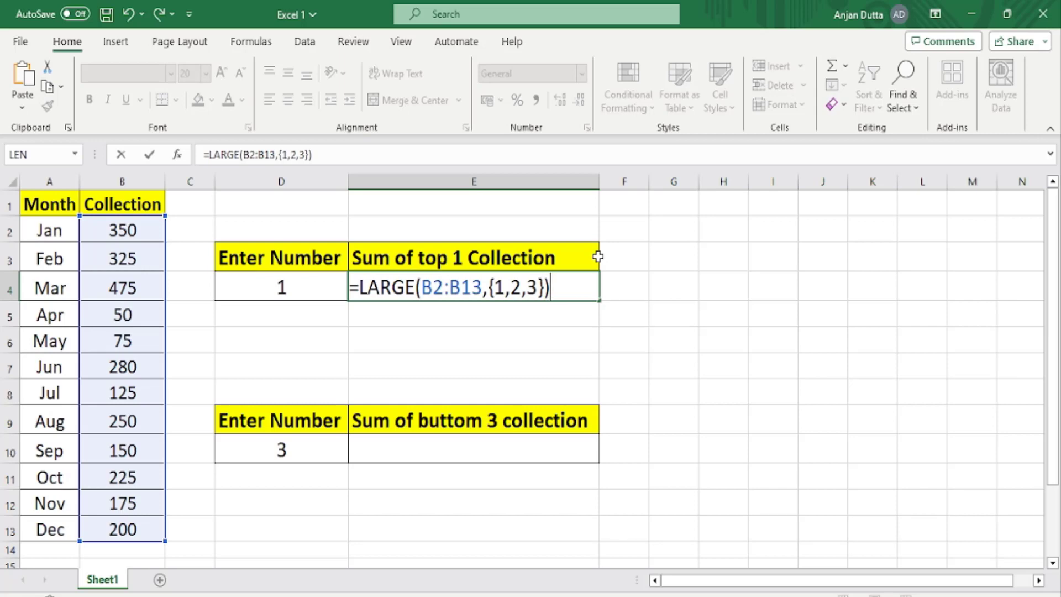
key(ctrl+Return)
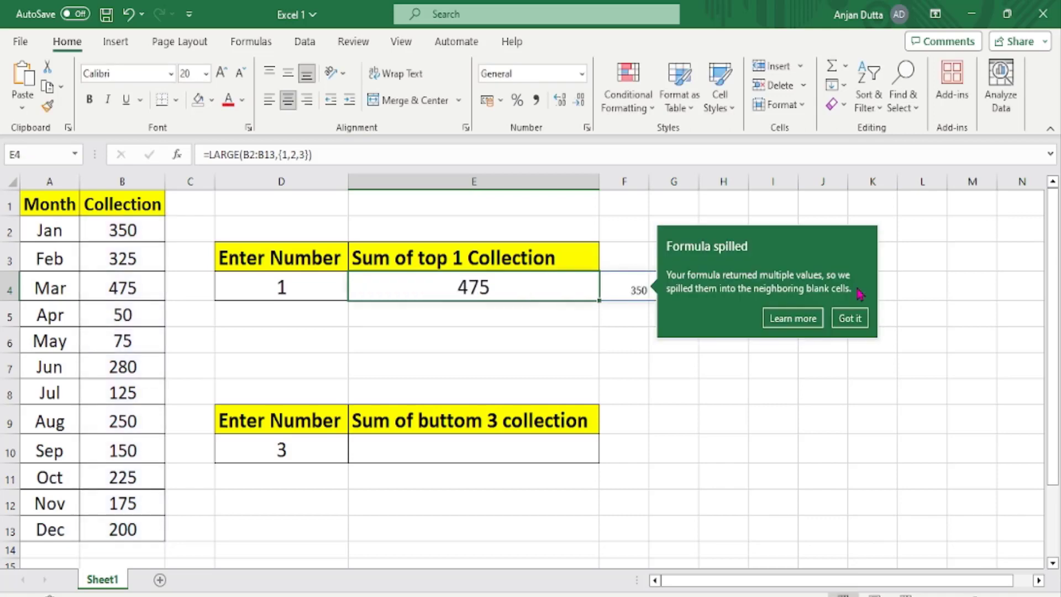
click(860, 322)
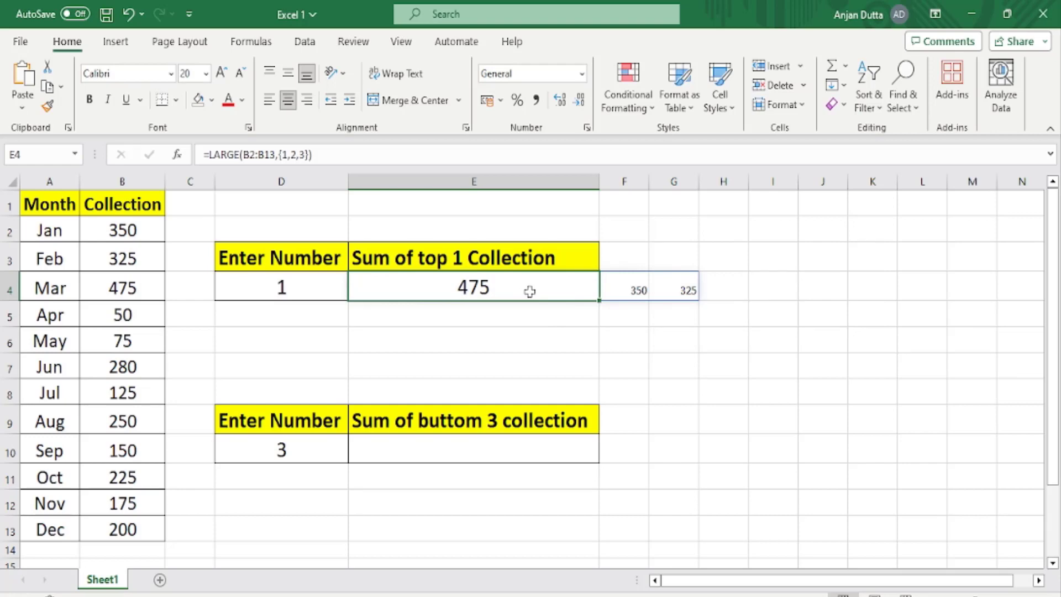
Fill the March, January and February collection cells B4, B2 and B3 with yellow.
click(133, 290)
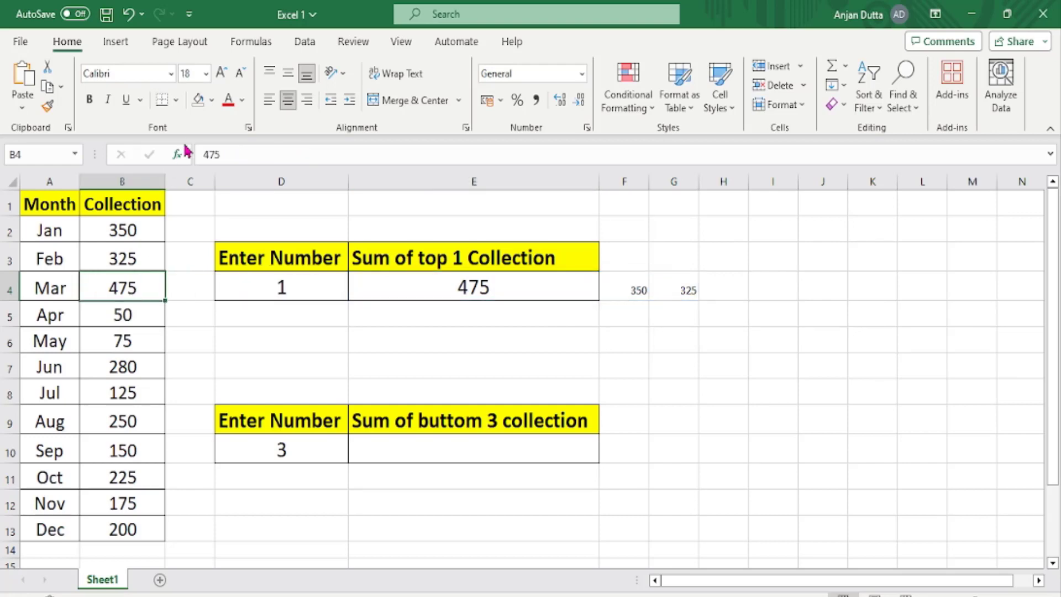
click(212, 100)
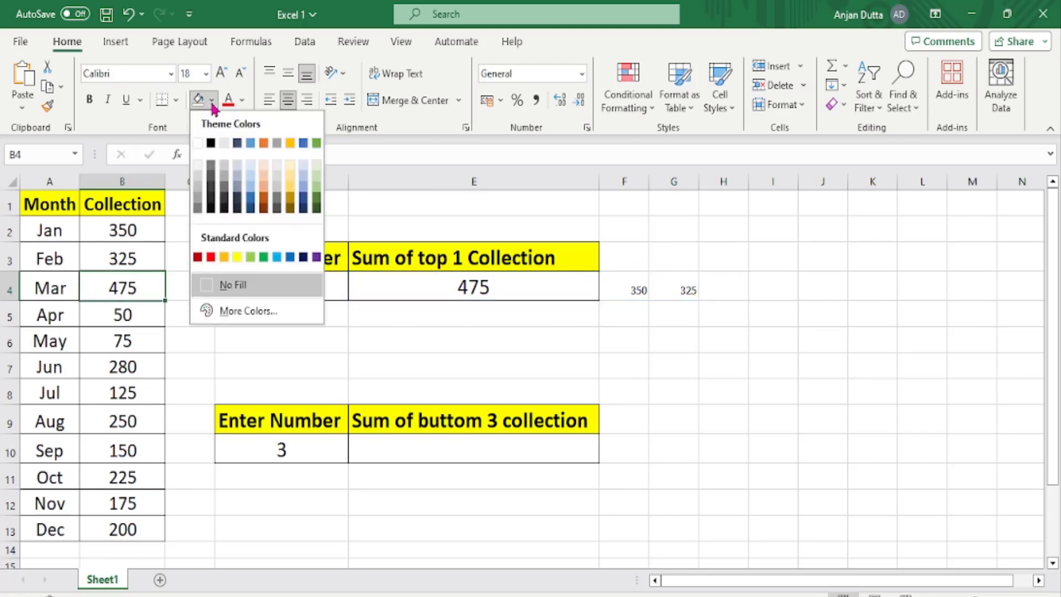
click(237, 257)
click(605, 293)
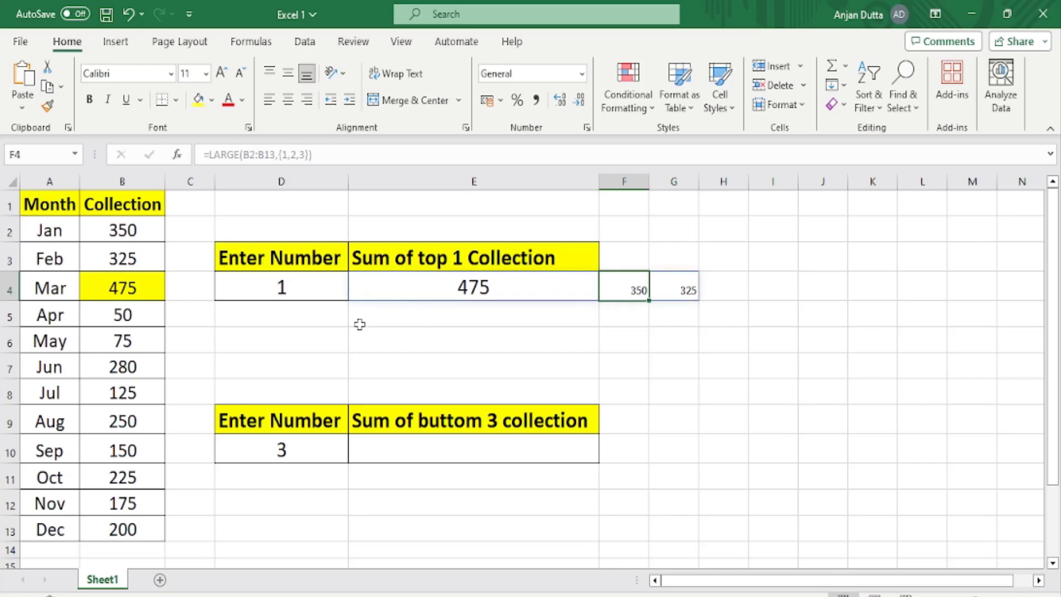
click(145, 232)
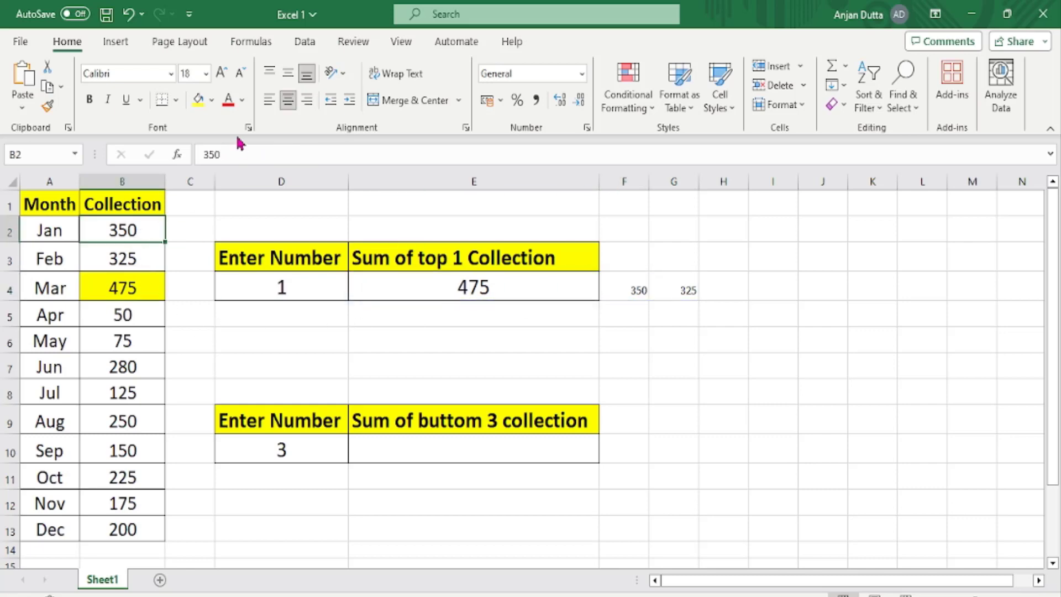
click(200, 105)
click(685, 290)
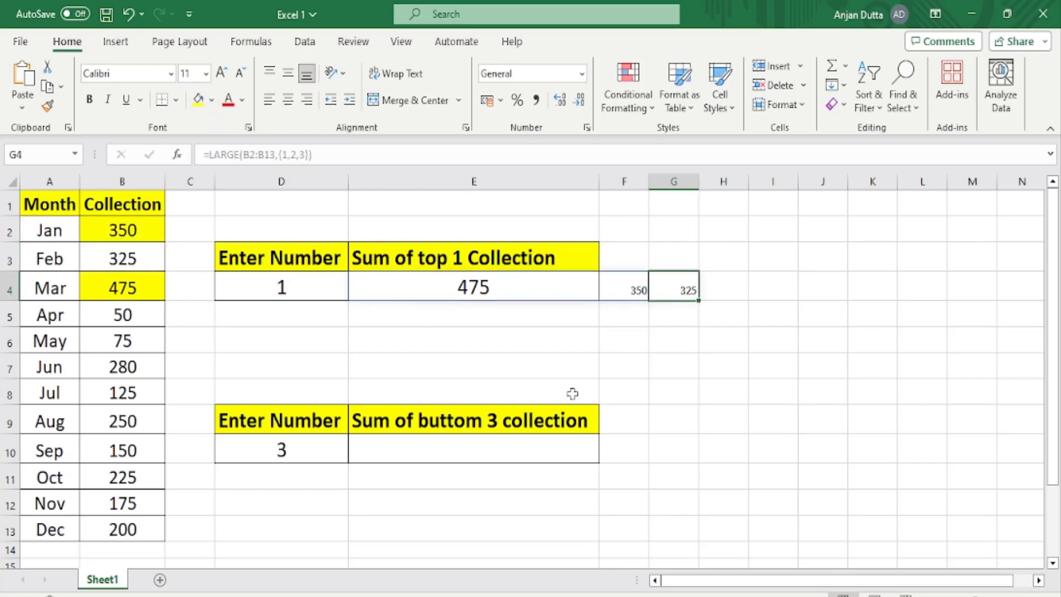
click(122, 259)
click(198, 101)
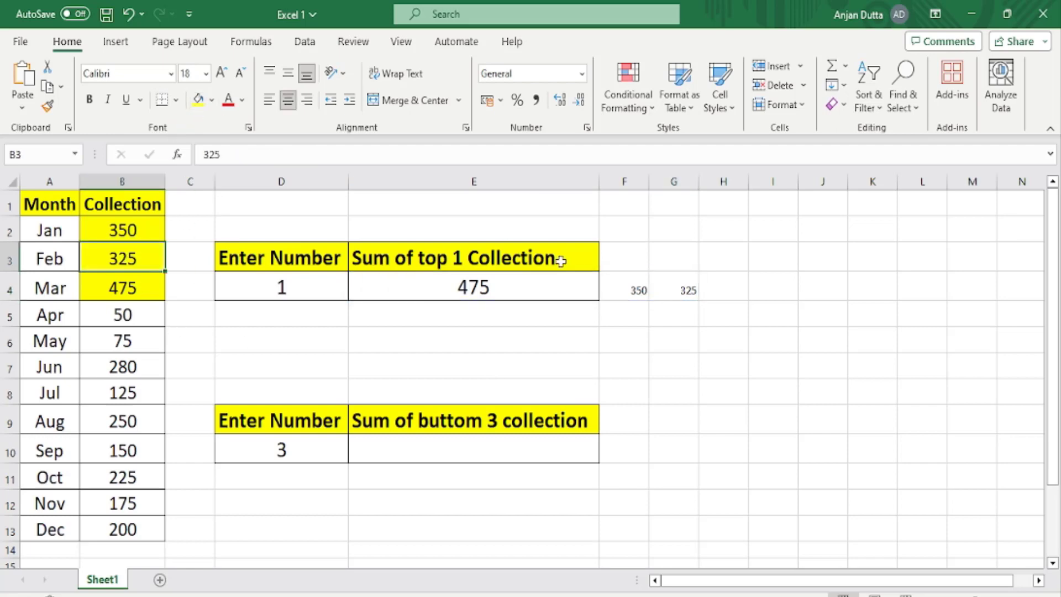
Set the font size of the spilled values in F4:G4 to 20.
drag(615, 284, 685, 290)
click(204, 73)
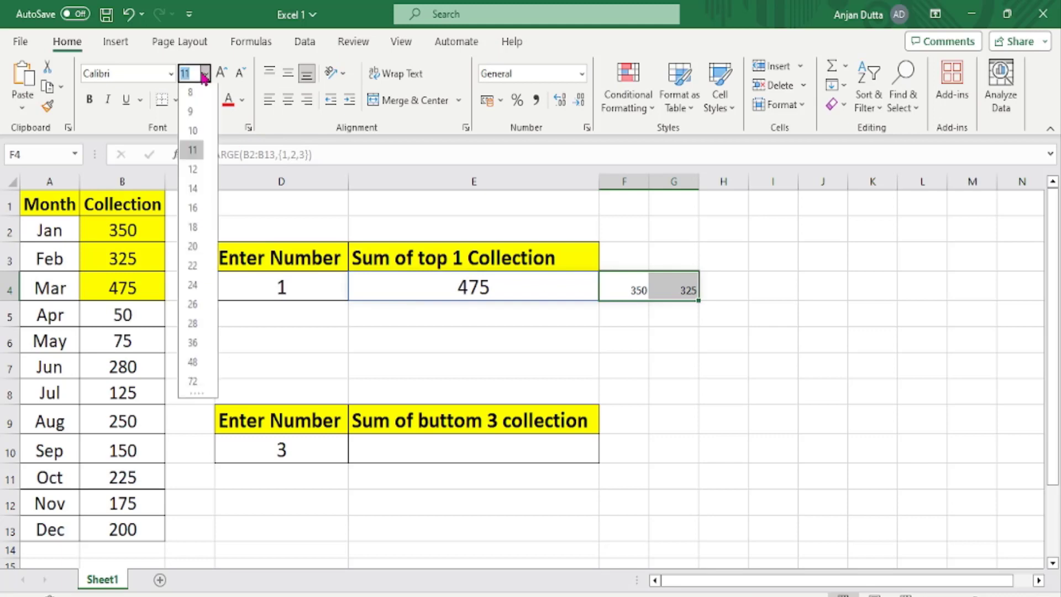
click(192, 229)
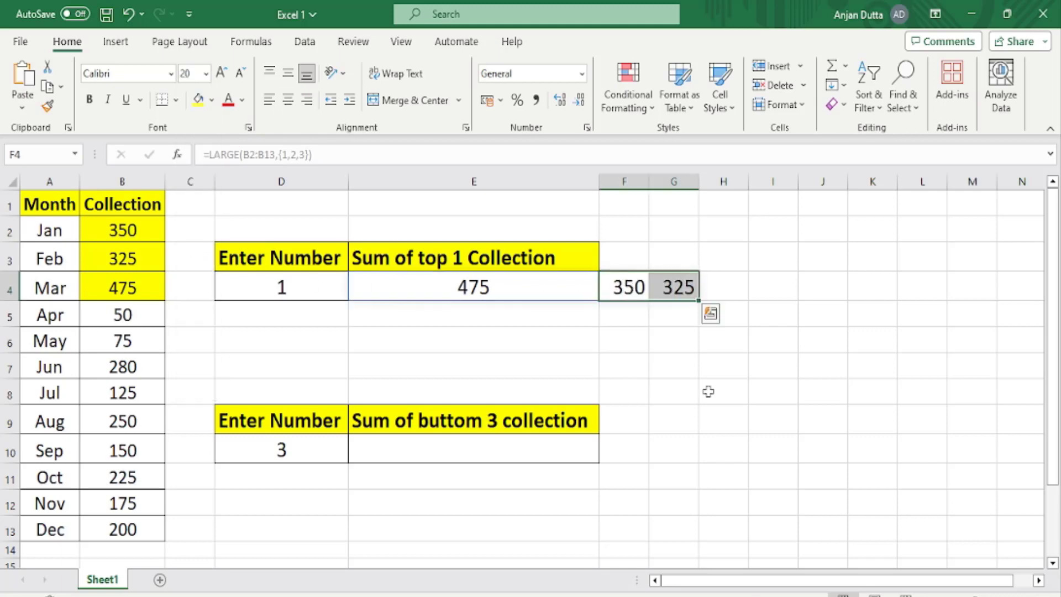
click(701, 344)
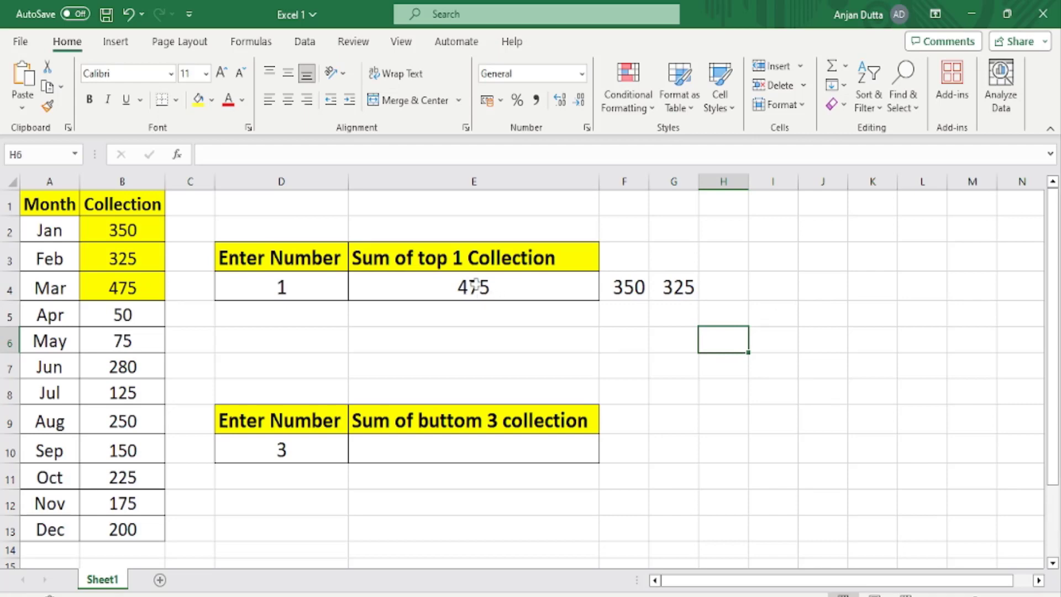
Set the number in D4 to 4 and check the header formula in E3.
click(321, 289)
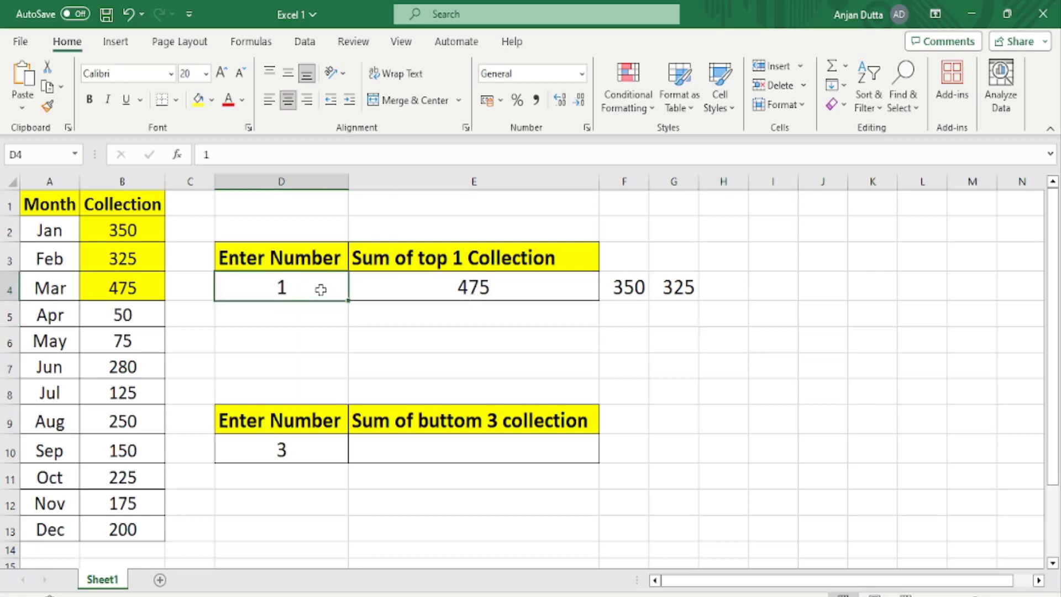
double_click(321, 290)
key(BackSpace)
text(4)
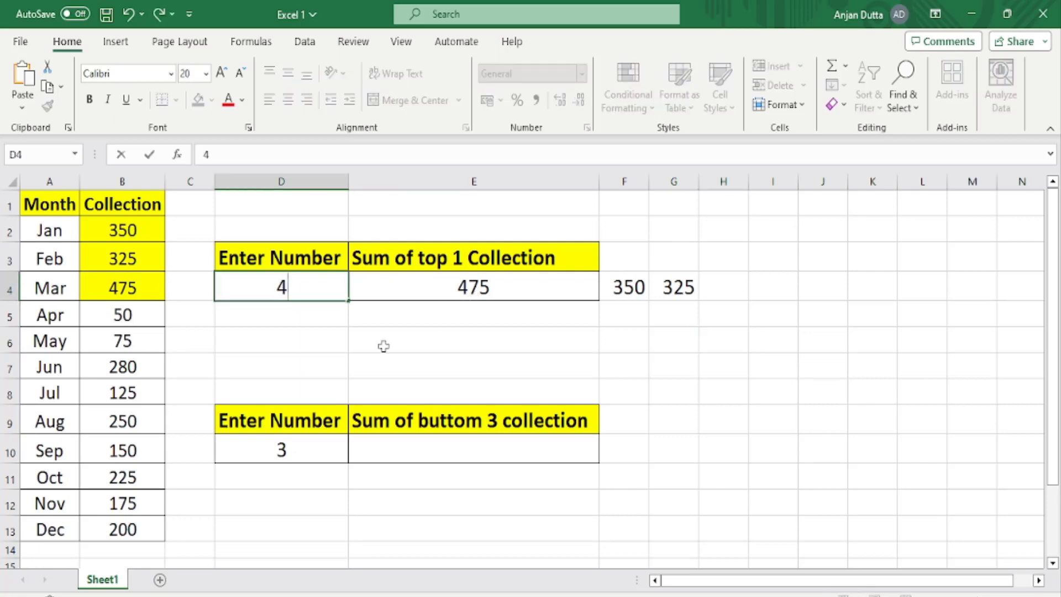
click(384, 346)
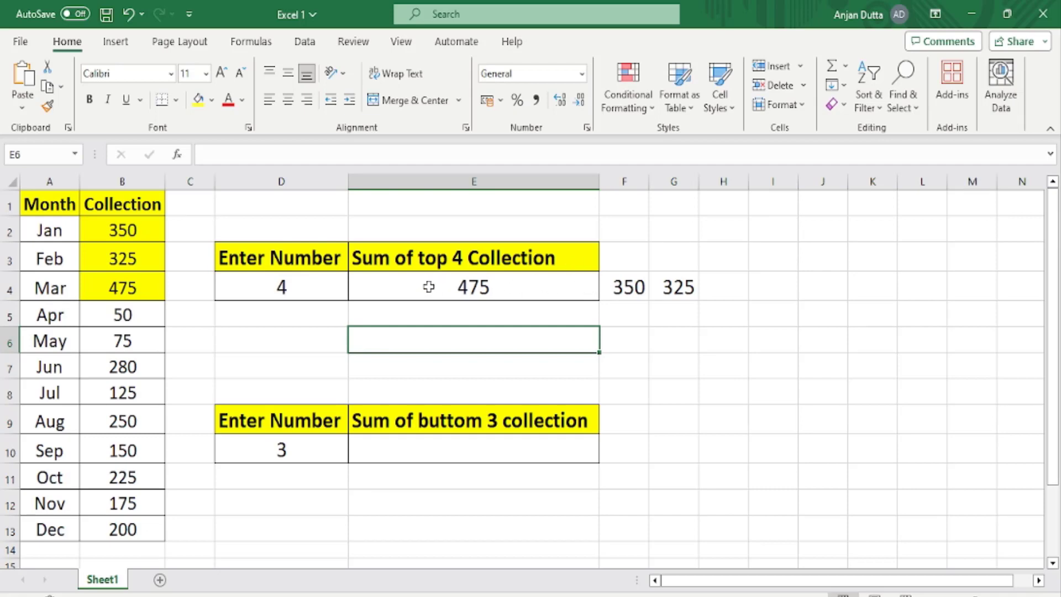
click(367, 254)
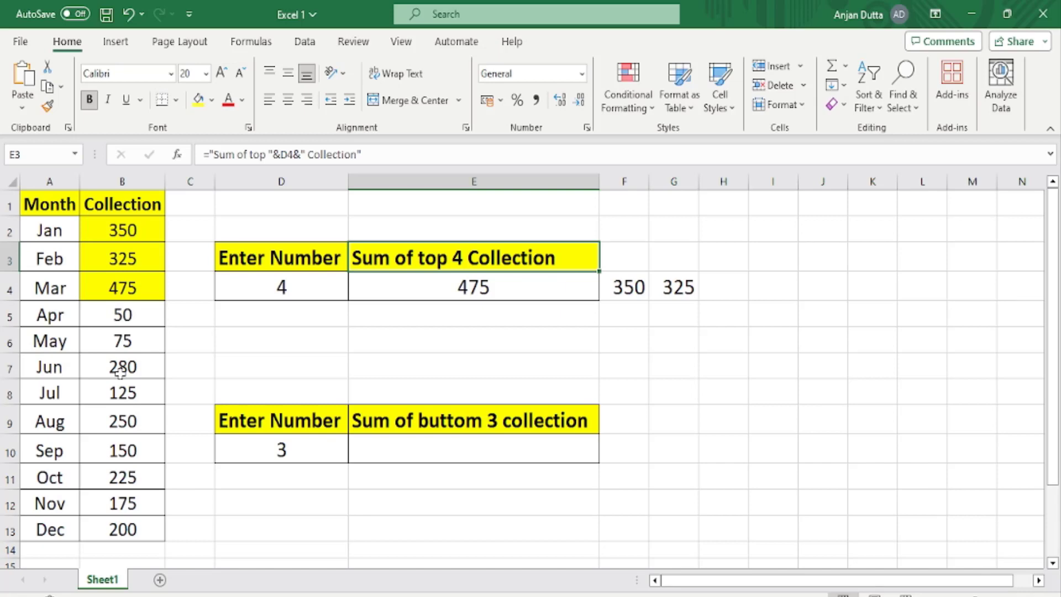
Wrap the LARGE formula in E4 in a SUM function, giving =SUM(LARGE(B2:B13,{1,2,3})).
click(389, 295)
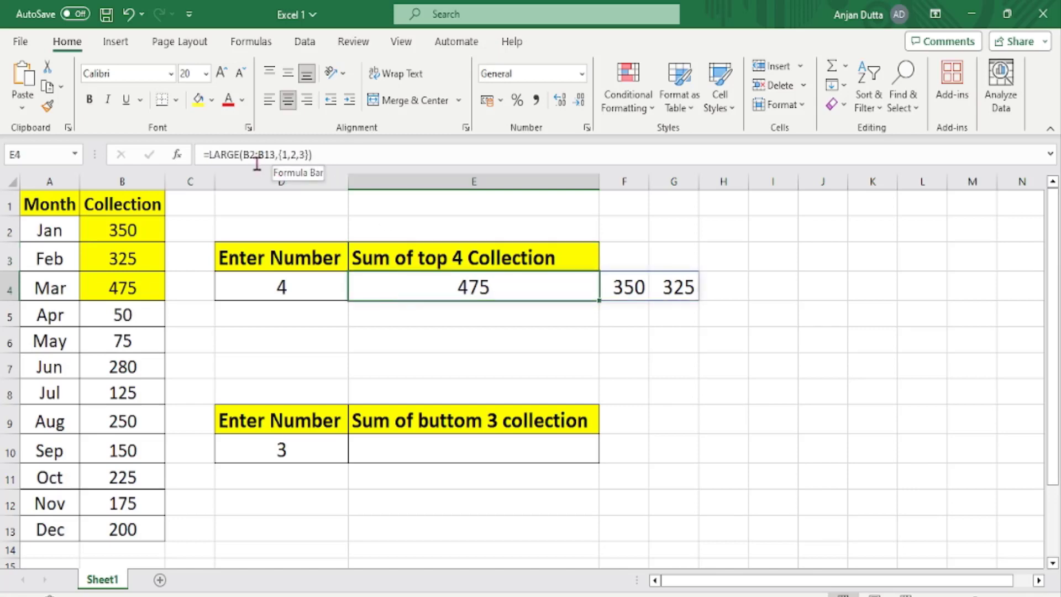
double_click(417, 288)
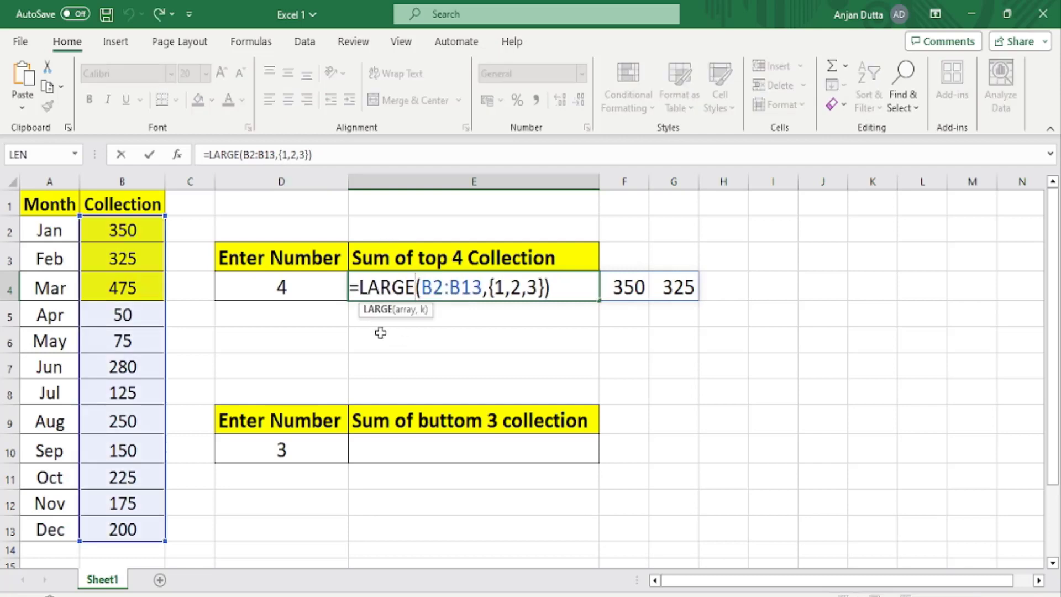
click(358, 290)
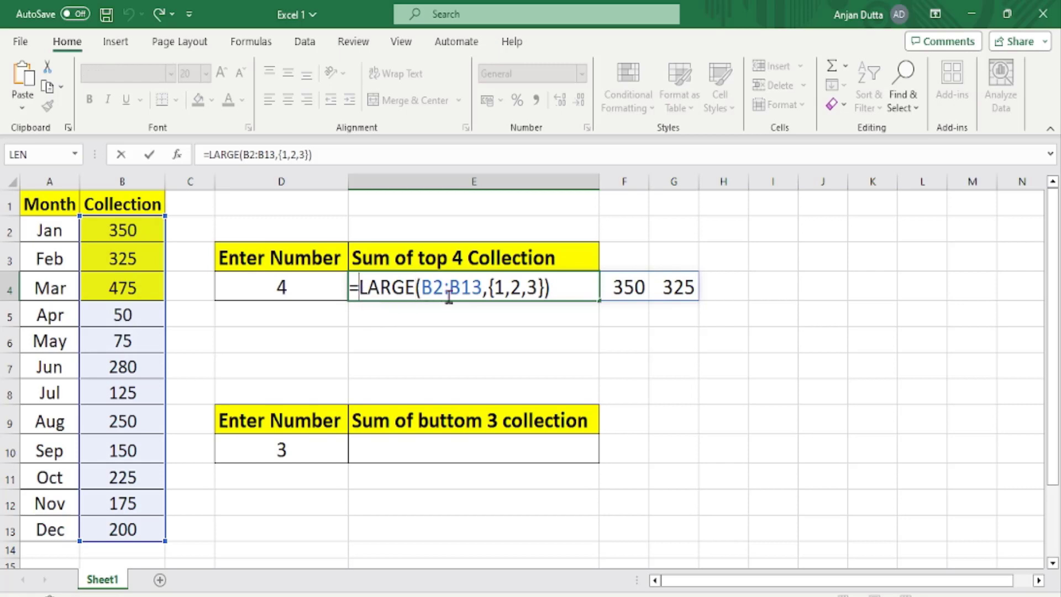
text(SUM)
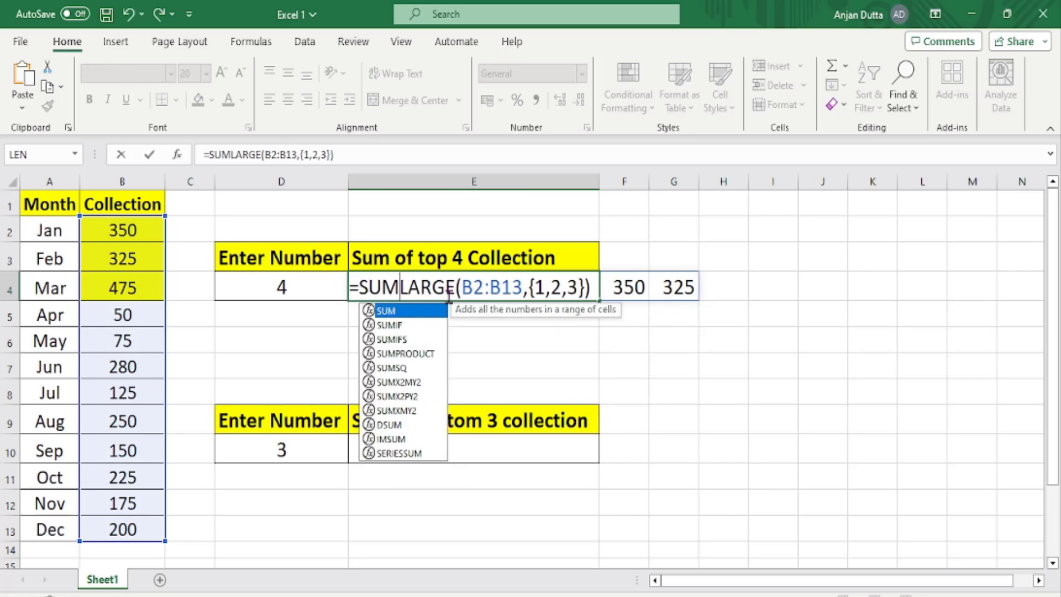
text(()
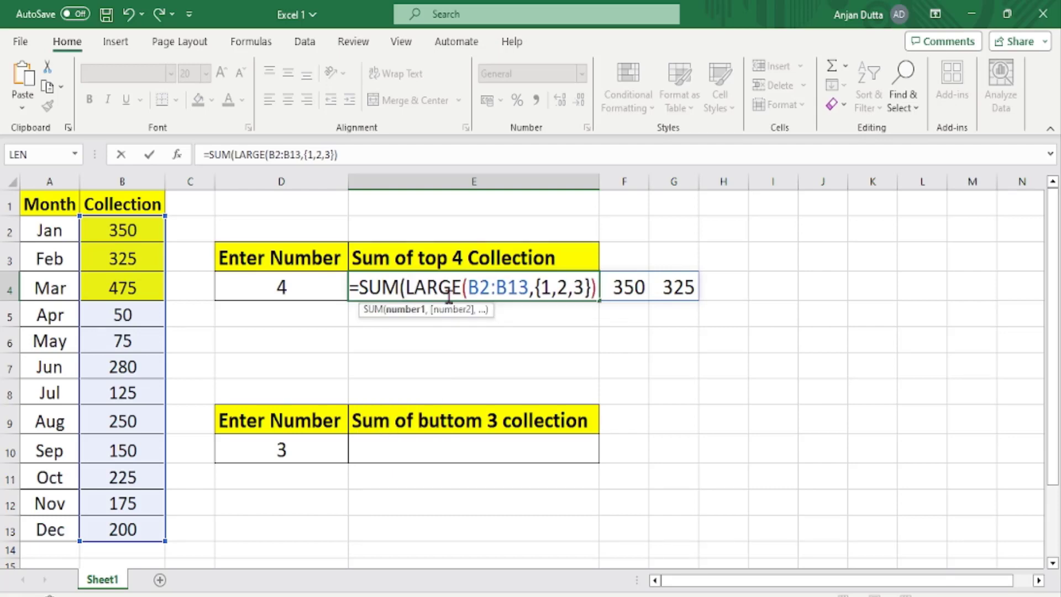
key(Right)
key(Right)
key(Right)
key(Right)
key(Right)
key(Right)
key(Right)
key(Right)
key(Right)
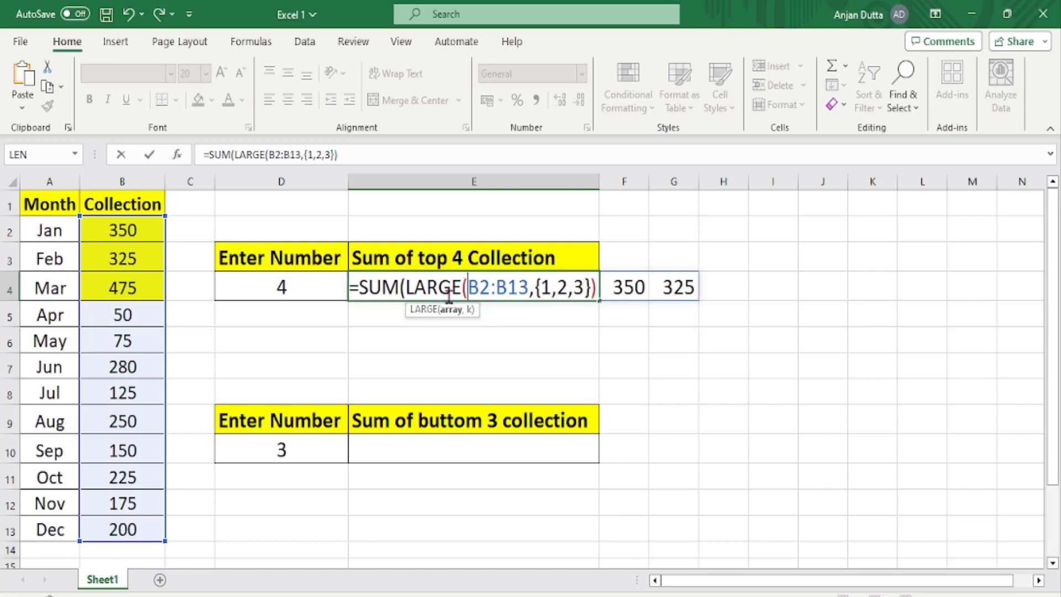
key(Right)
key(Right)
key(Right)
key(Right)
key(Right)
key(Right)
key(Right)
key(Right)
key(Right)
key(Right)
key(Right)
key(Right)
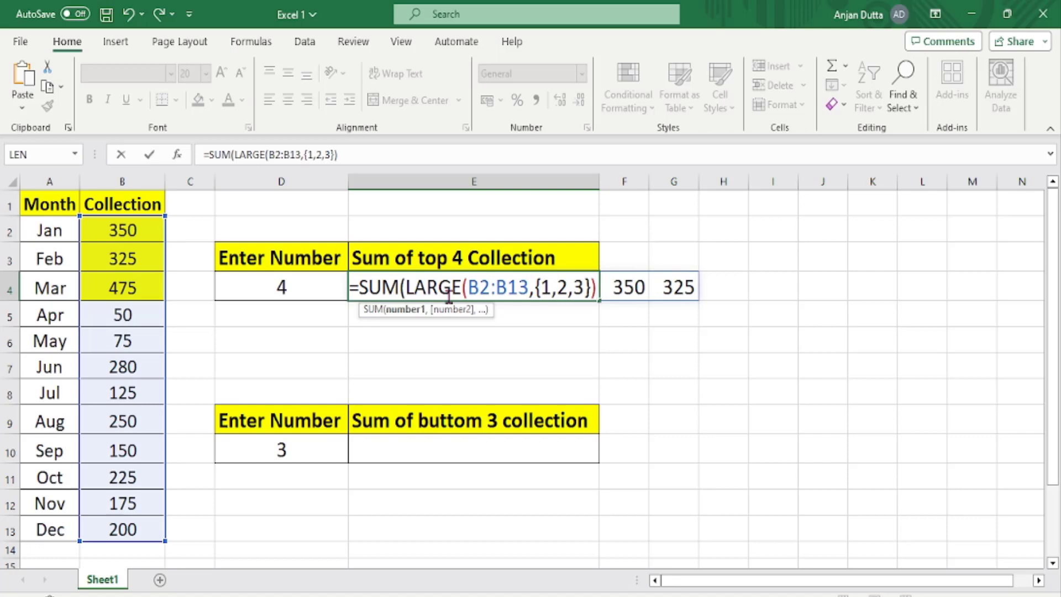
text())
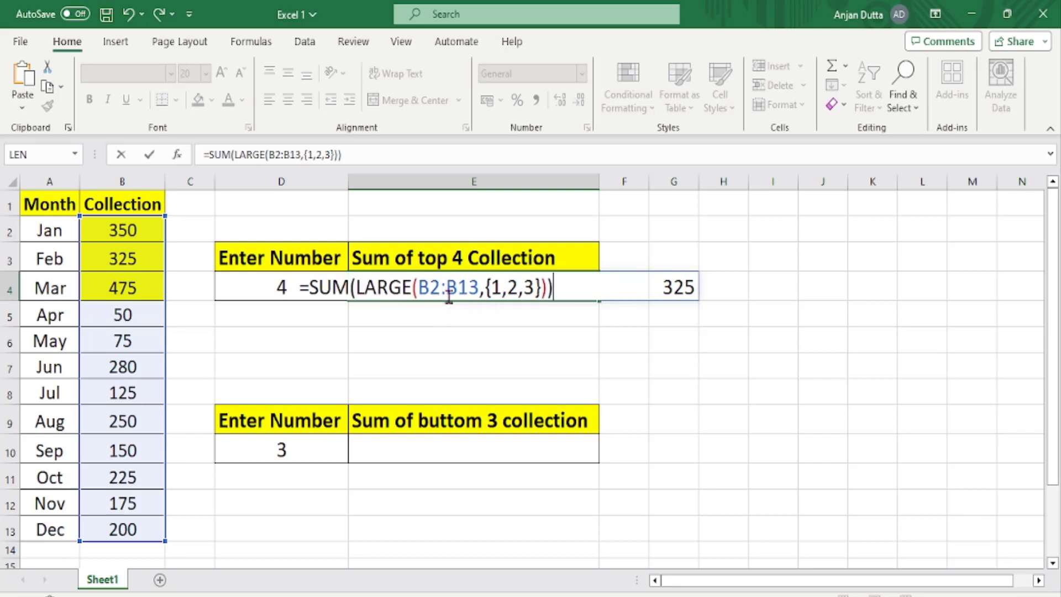
key(Return)
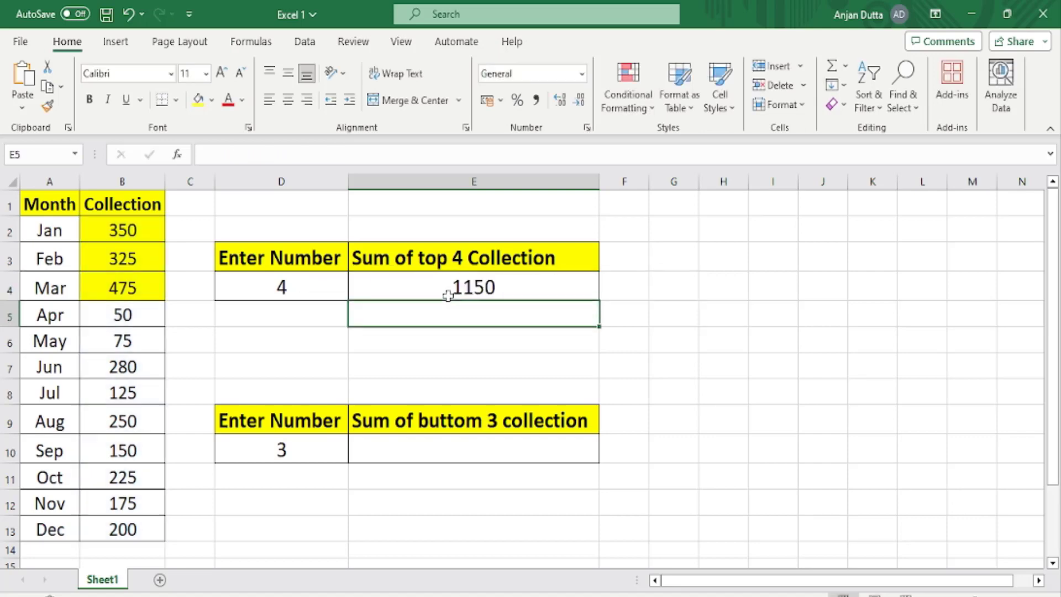
click(449, 288)
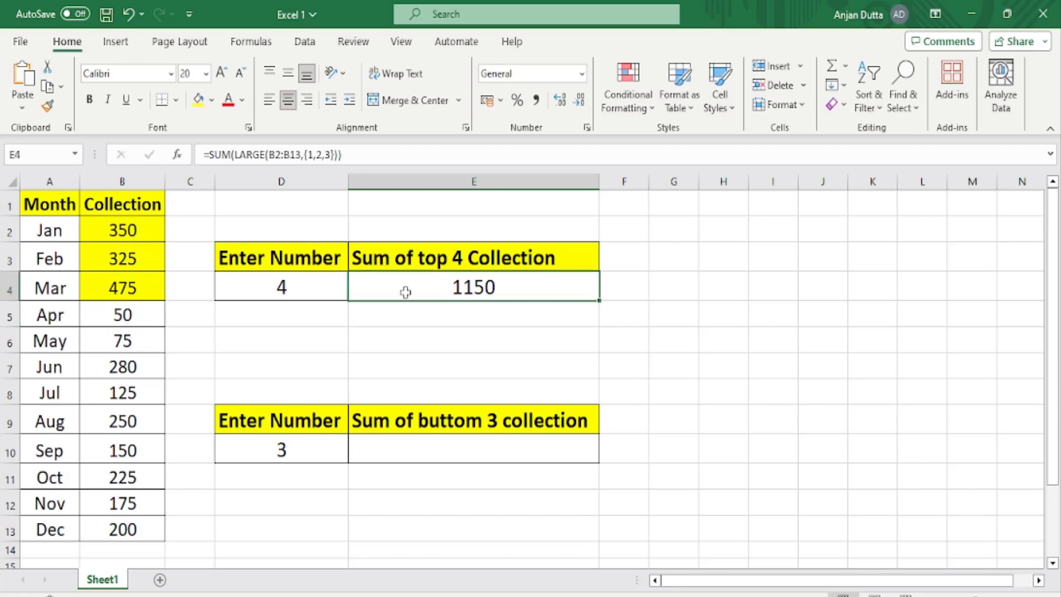
Set the number in D4 to 3 and compare the E4 sum with the highlighted collections in B2:B4.
click(299, 287)
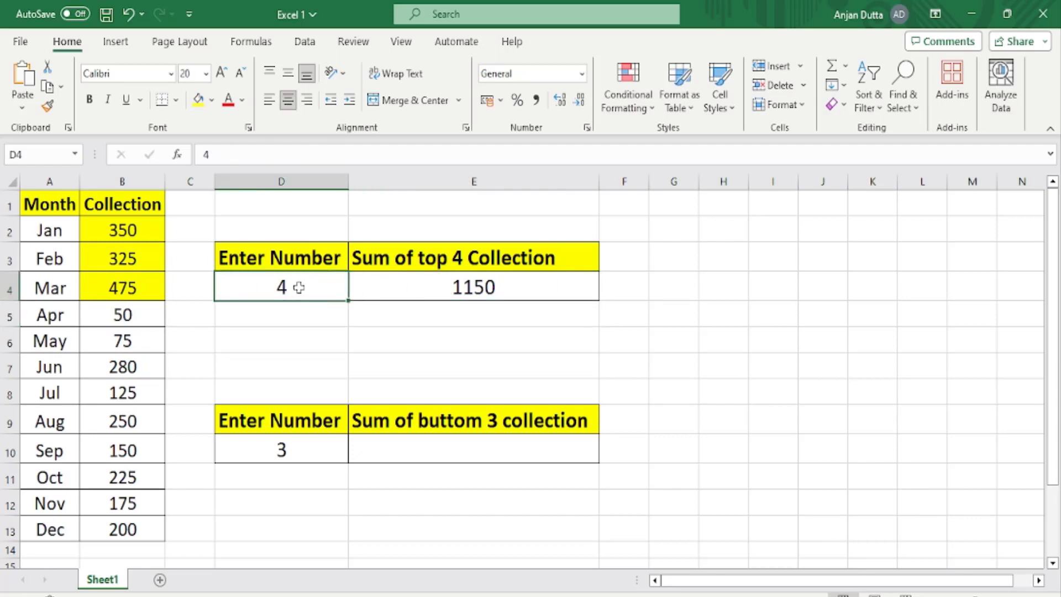
text(3)
key(Tab)
click(298, 287)
click(423, 287)
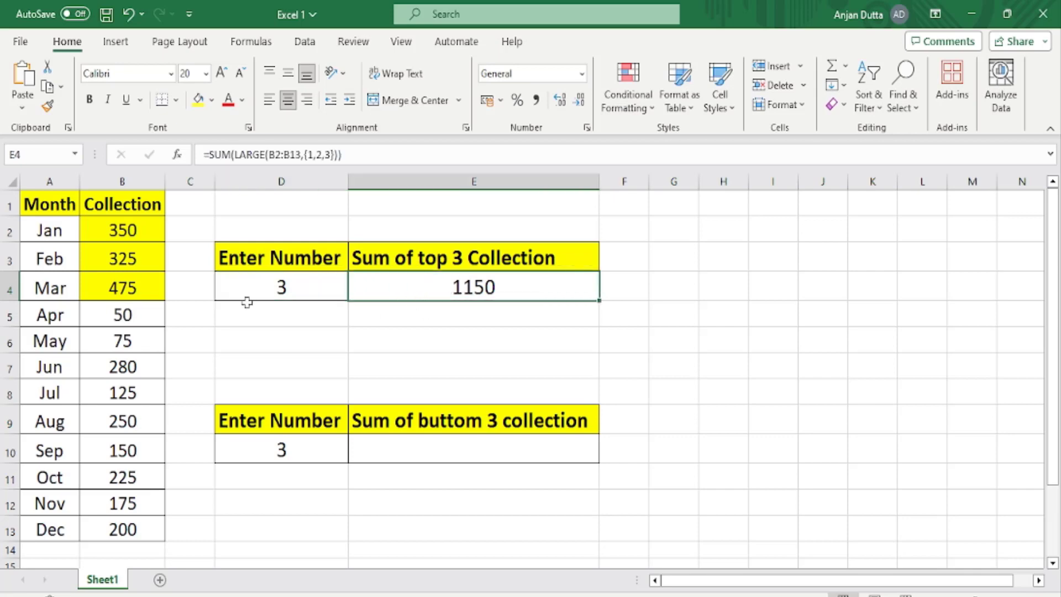
drag(119, 228, 131, 281)
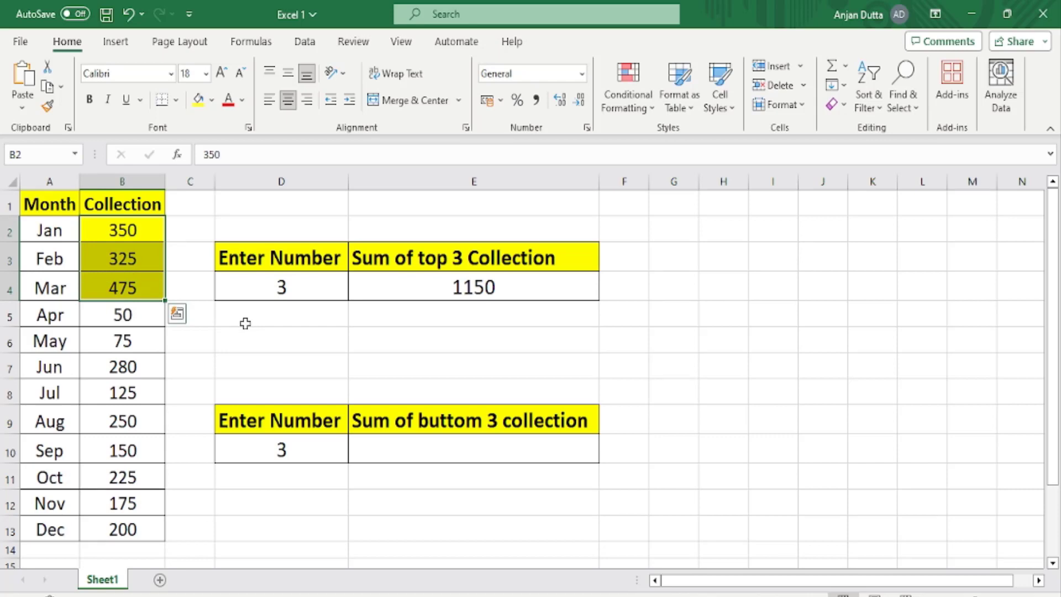
Set the number in D4 to 4 to test the sum in E4.
click(280, 287)
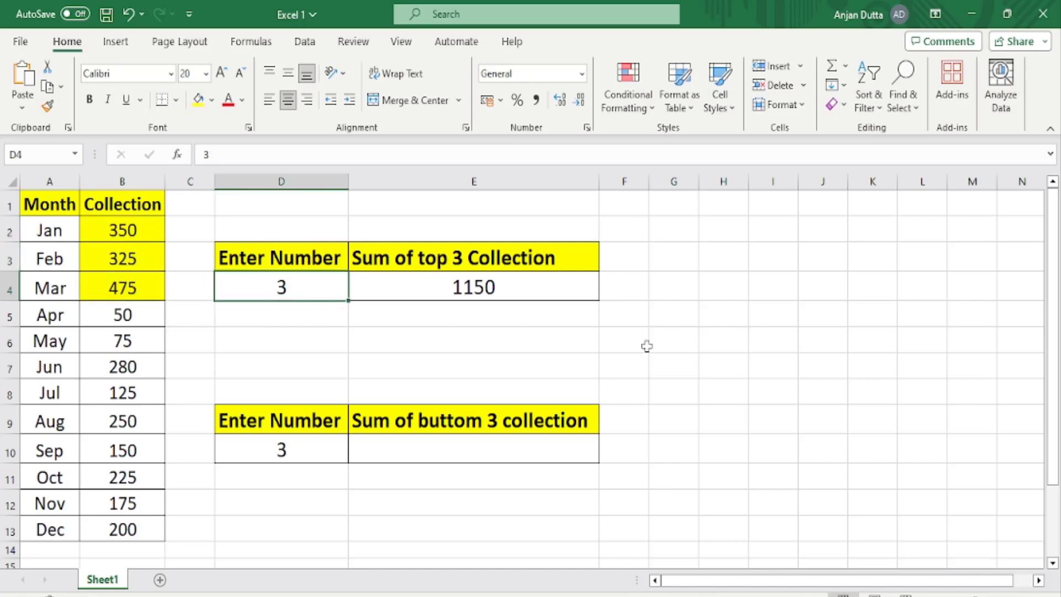
text(4)
key(Tab)
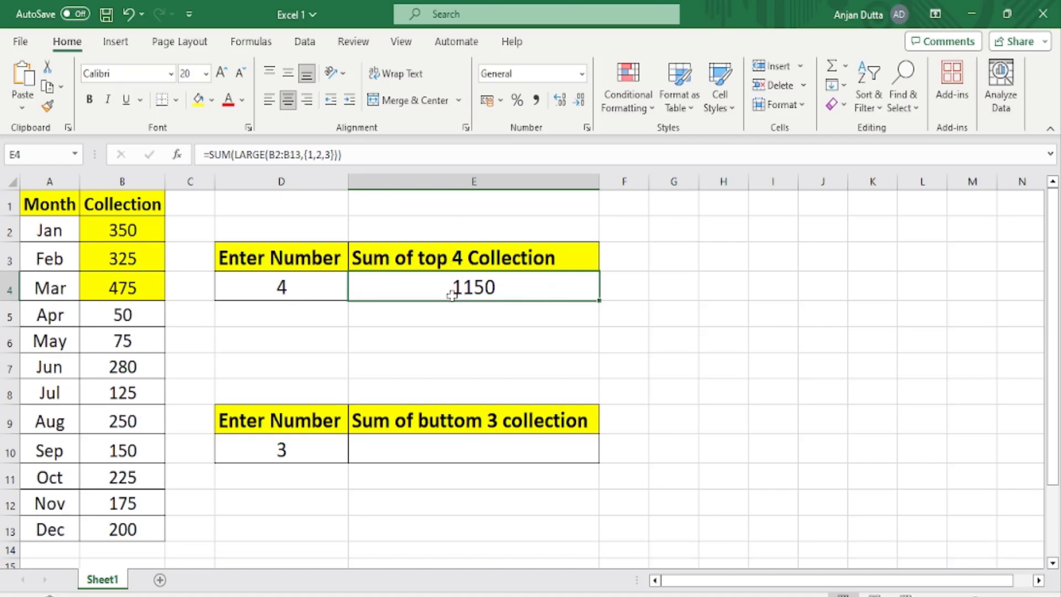
Set the number in D4 to 5 and review the SUM formula in E4.
click(304, 292)
text(5)
key(Return)
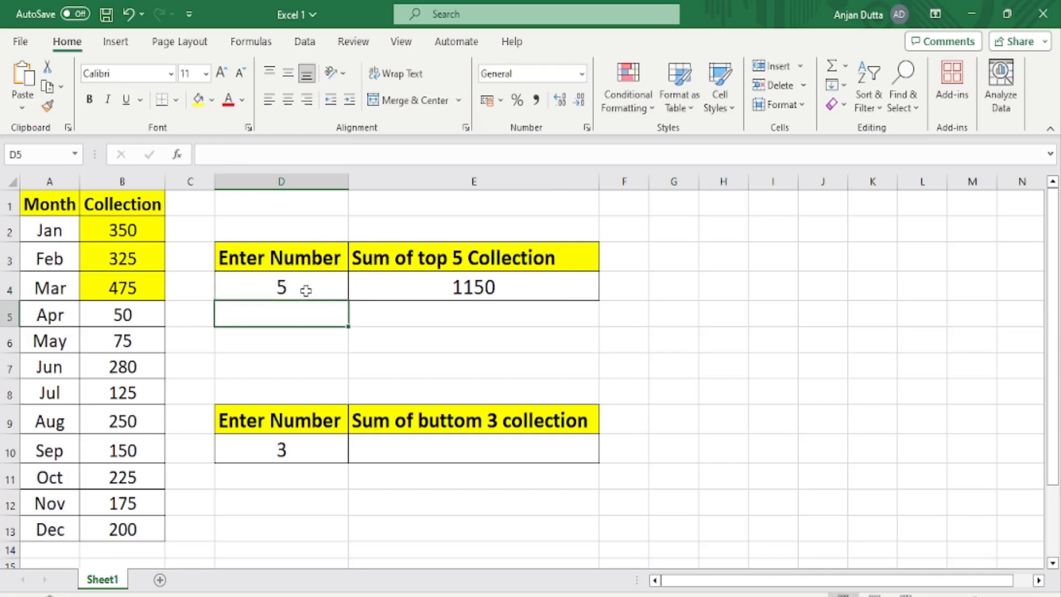
click(306, 290)
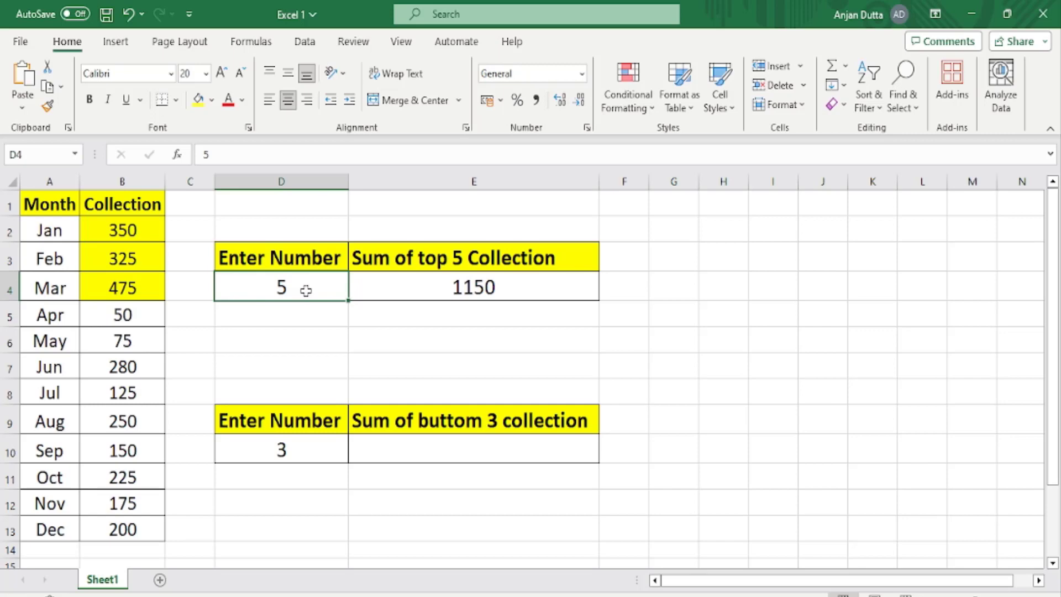
double_click(449, 280)
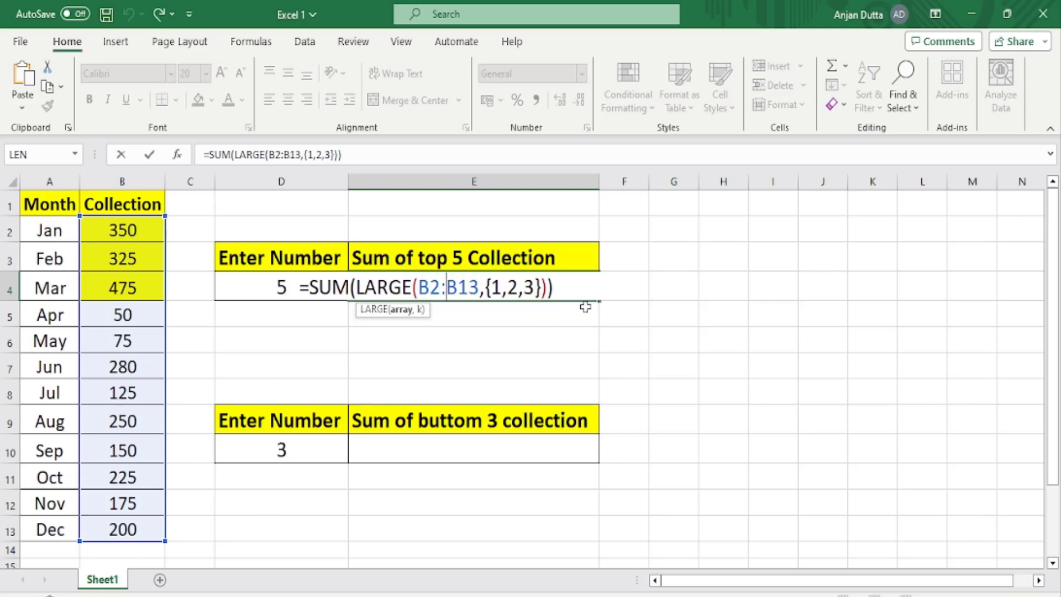
key(ctrl+Return)
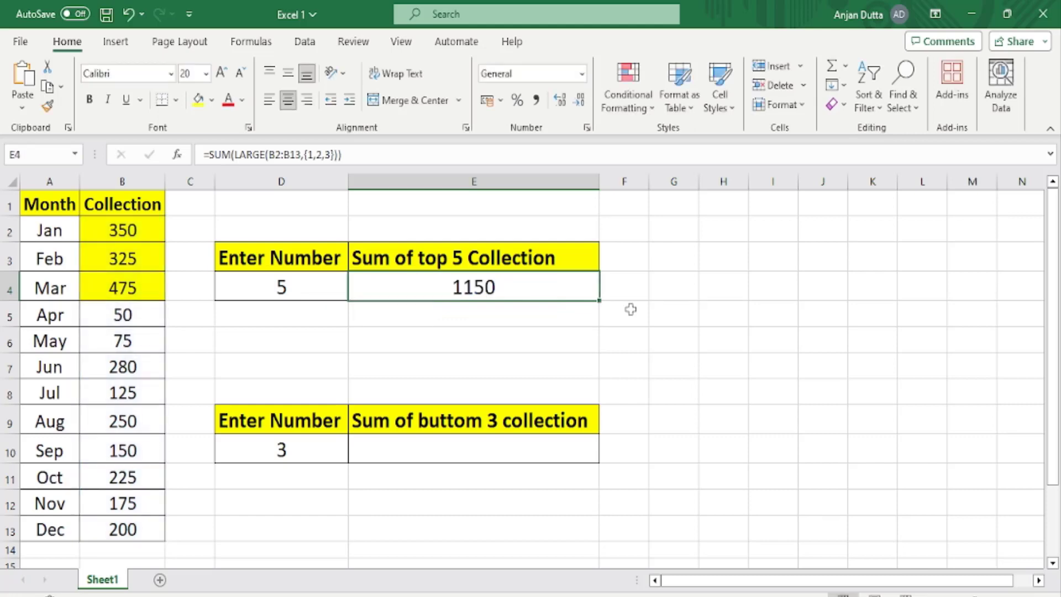
Start a formula with an equals sign in cell E14 and set the cell's font size to 20.
scroll(631, 309, down, 2)
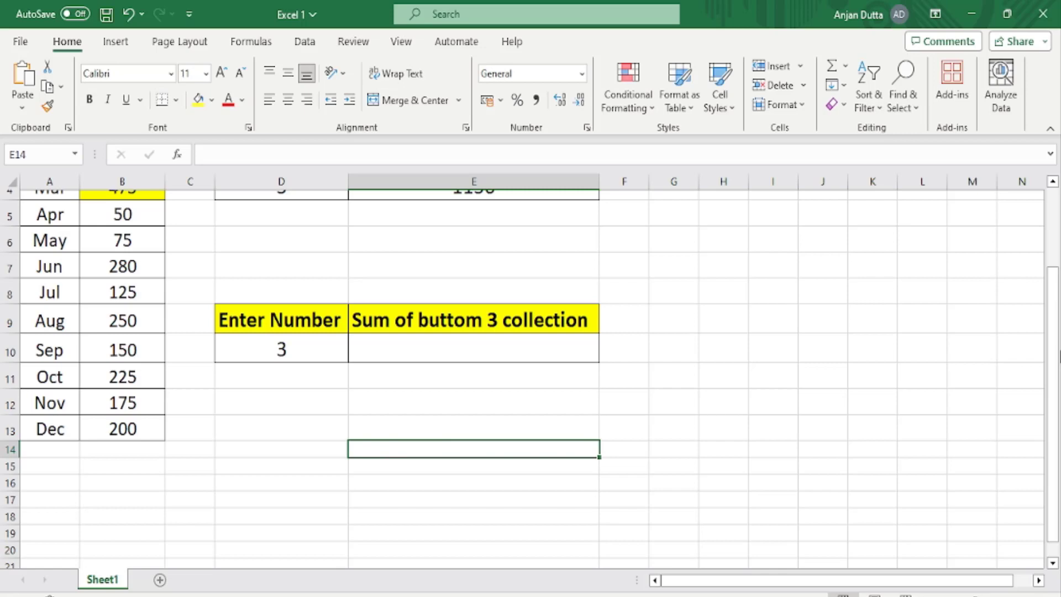
text(=)
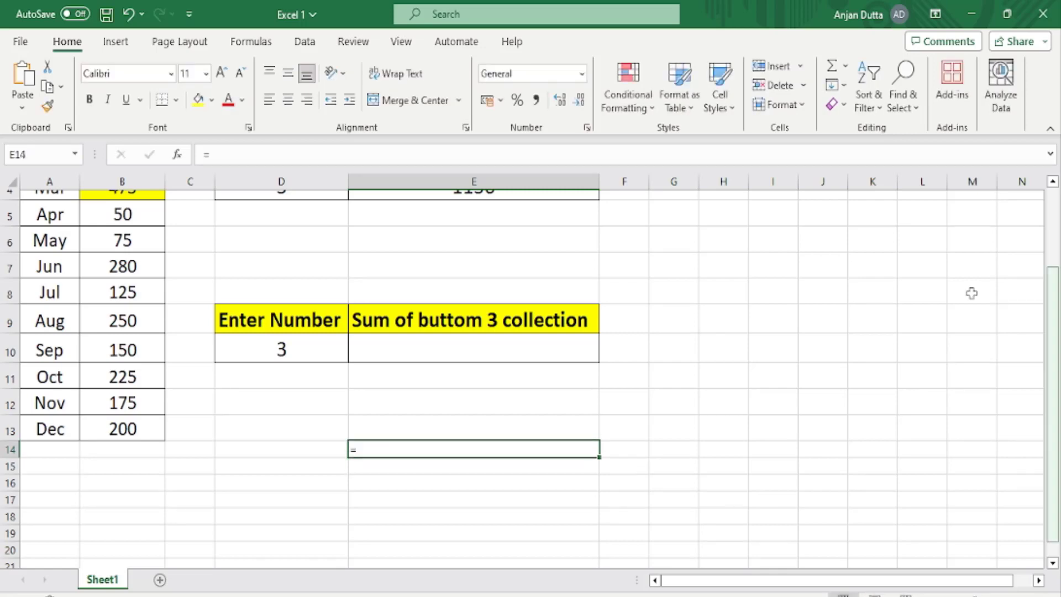
click(190, 73)
text(2)
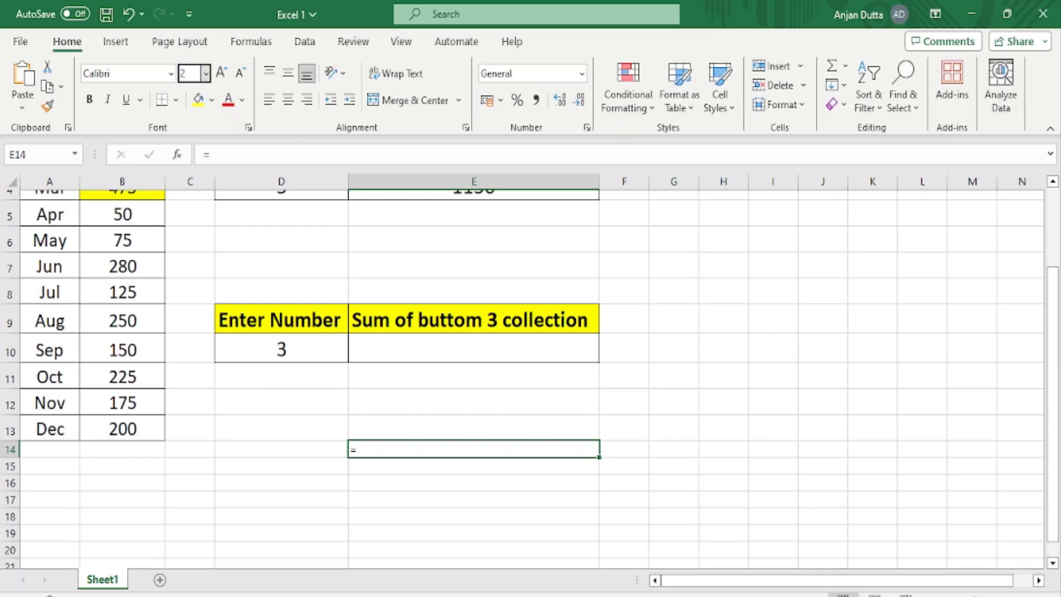
text(0)
key(Return)
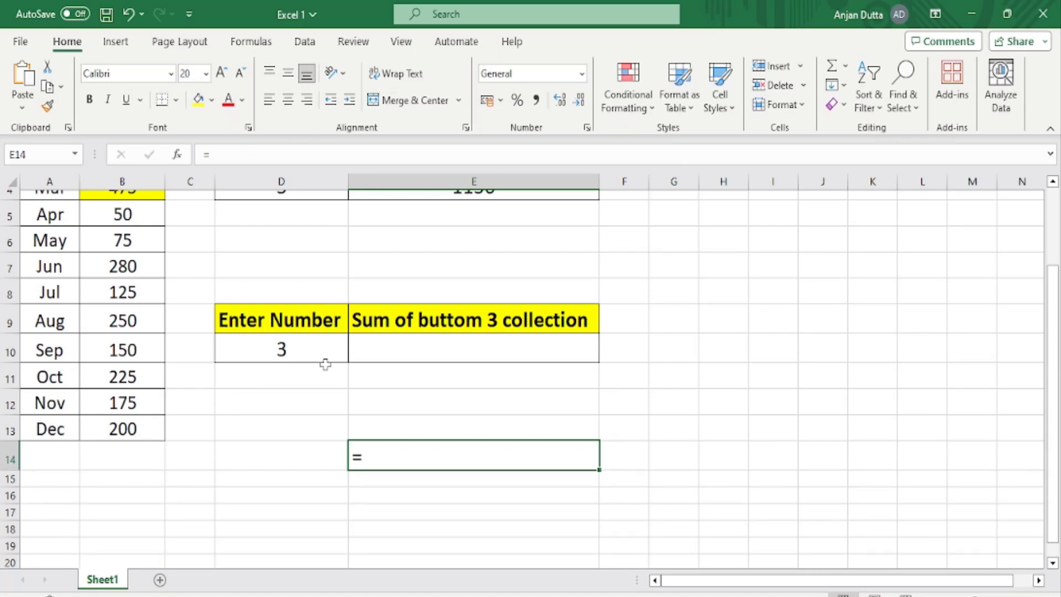
Enter the formula =SEQUENCE(D4) in cell E14.
text(=SEQ)
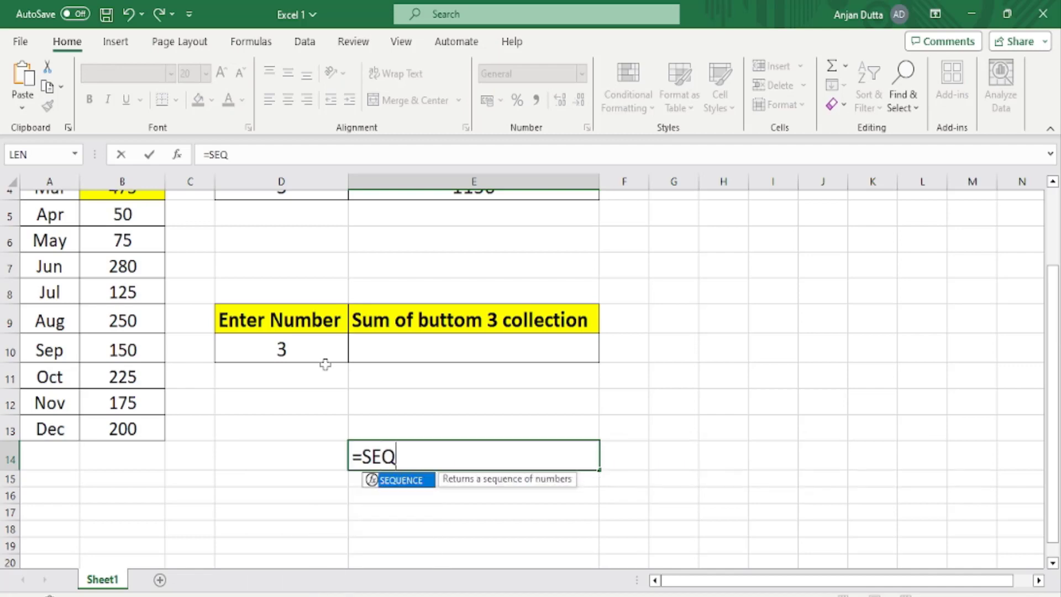
text(UENCE)
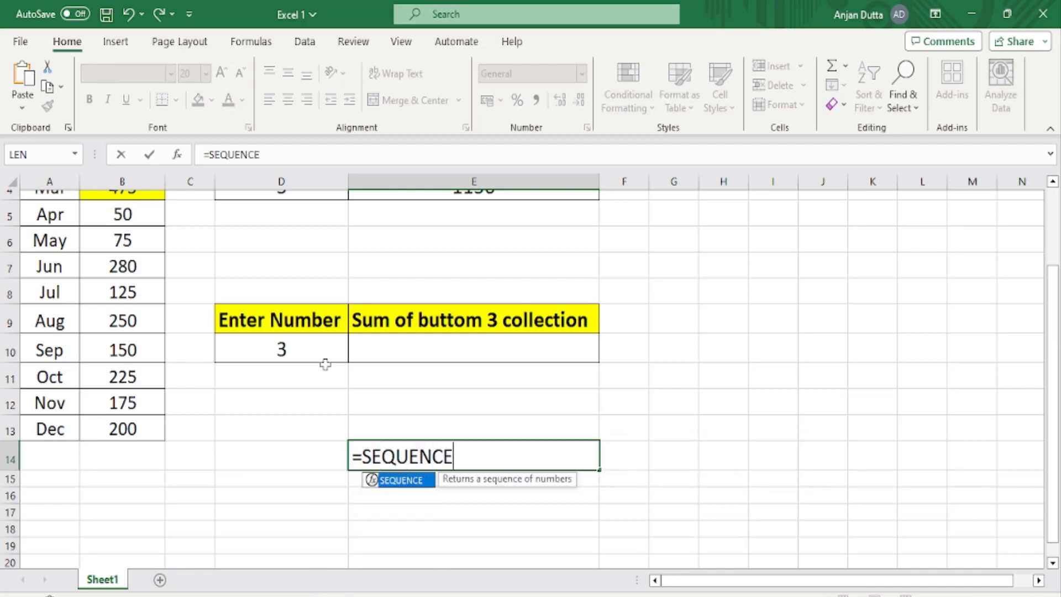
text(()
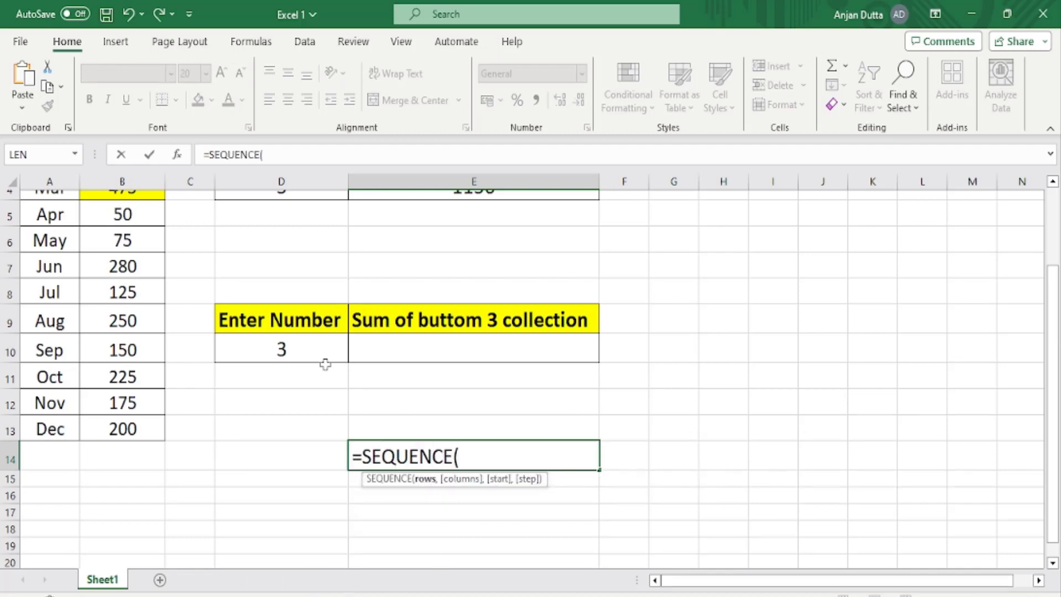
scroll(308, 326, up, 1)
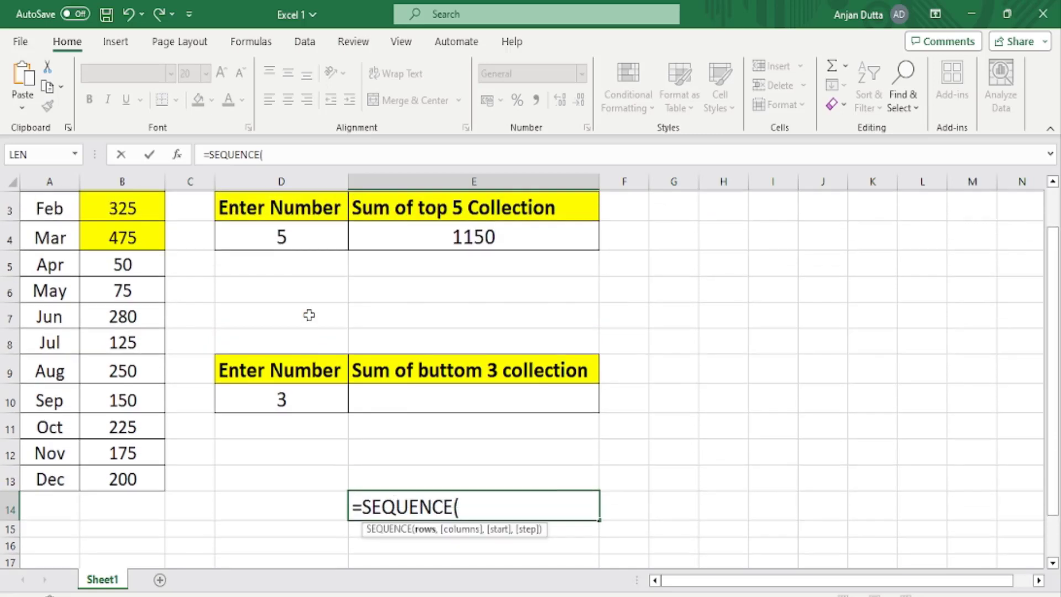
click(282, 231)
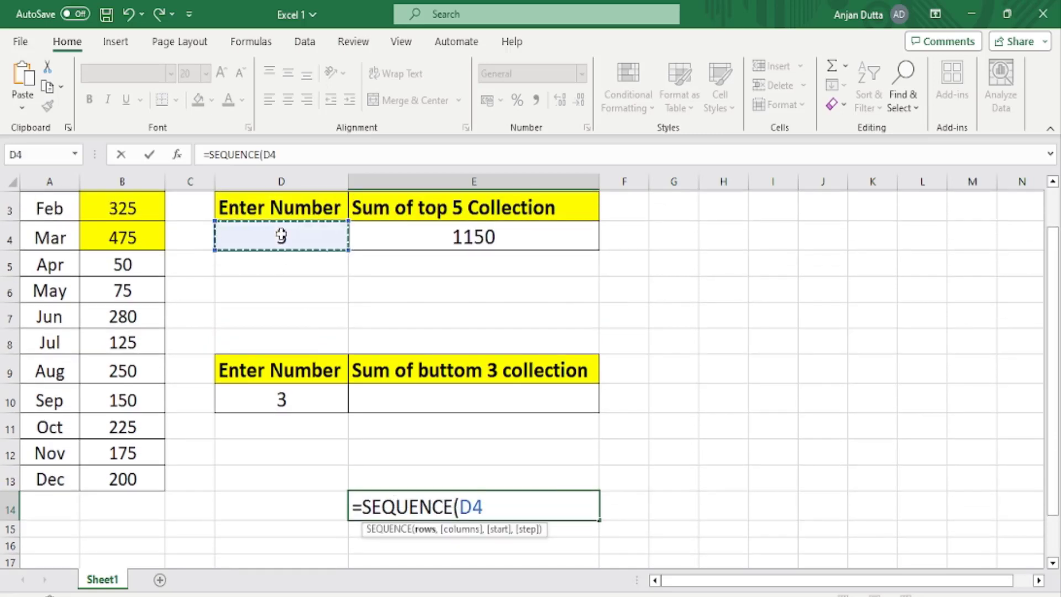
text())
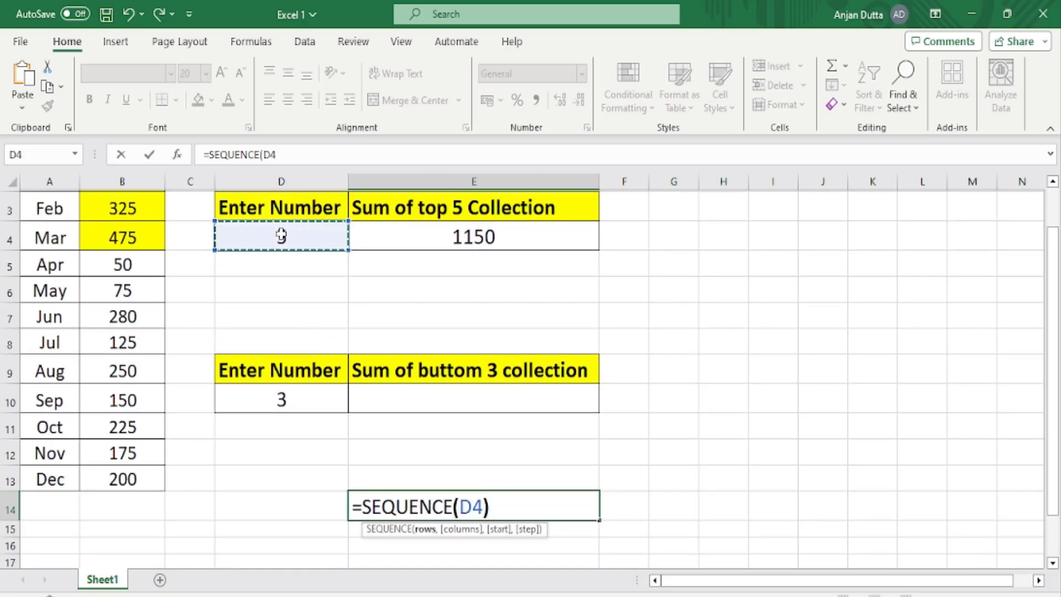
key(Return)
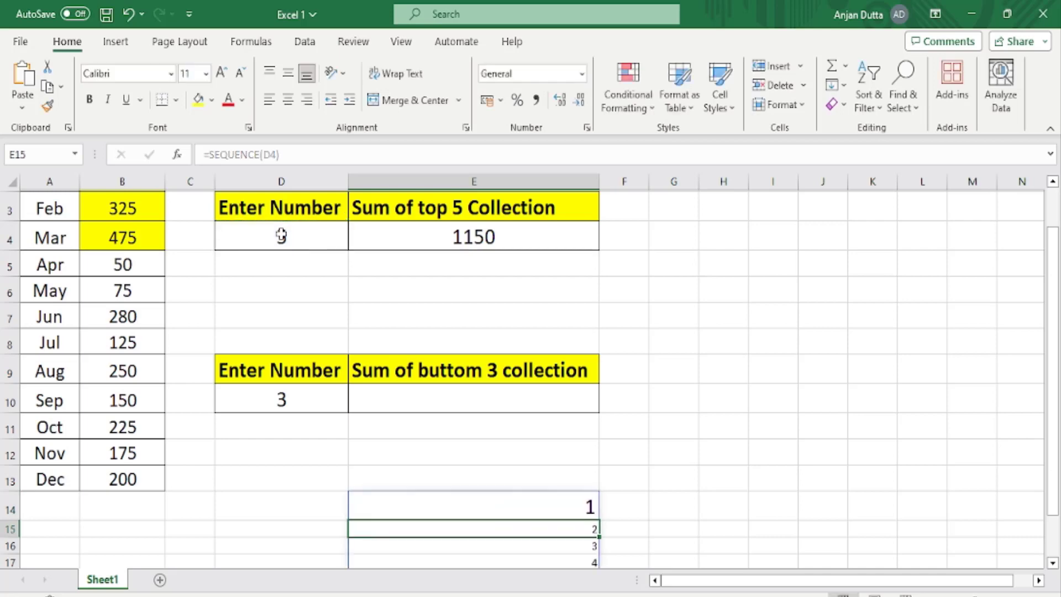
Set the font size of the spilled sequence cells E15:E18 to 20 and reselect E14.
scroll(504, 453, down, 2)
drag(492, 379, 491, 428)
click(198, 73)
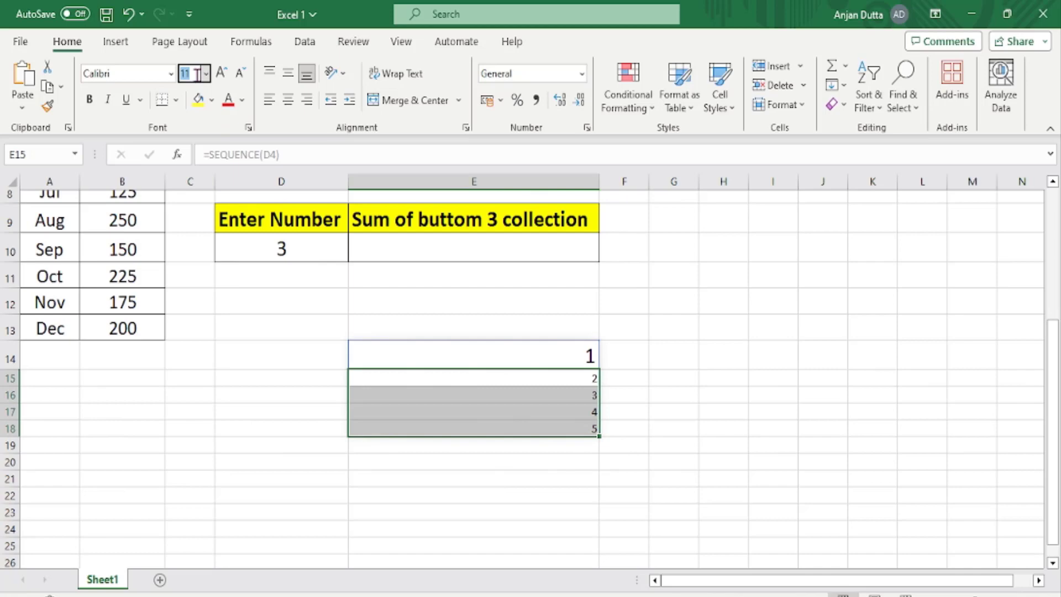
text(20)
key(Return)
click(424, 349)
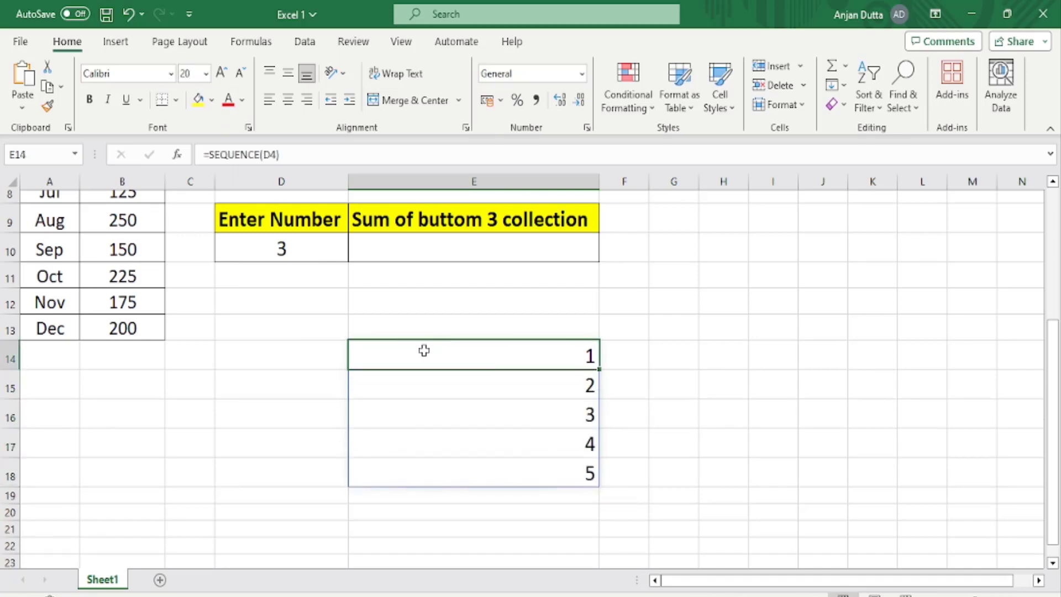
Set the number in D4 to 4 and check the sequence that starts in E14.
scroll(289, 274, up, 3)
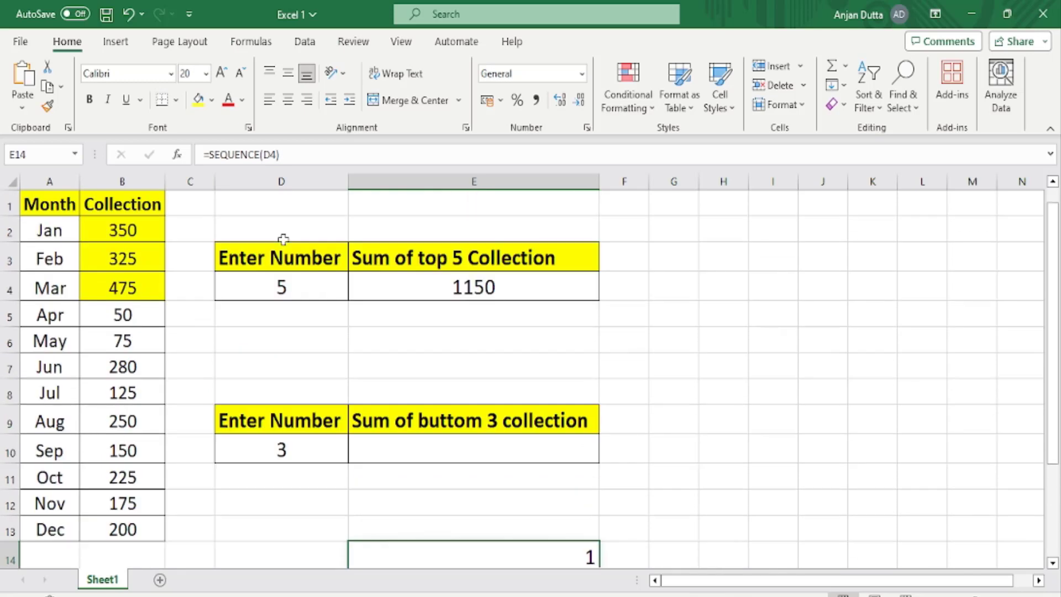
scroll(376, 368, down, 3)
scroll(376, 368, up, 3)
double_click(298, 287)
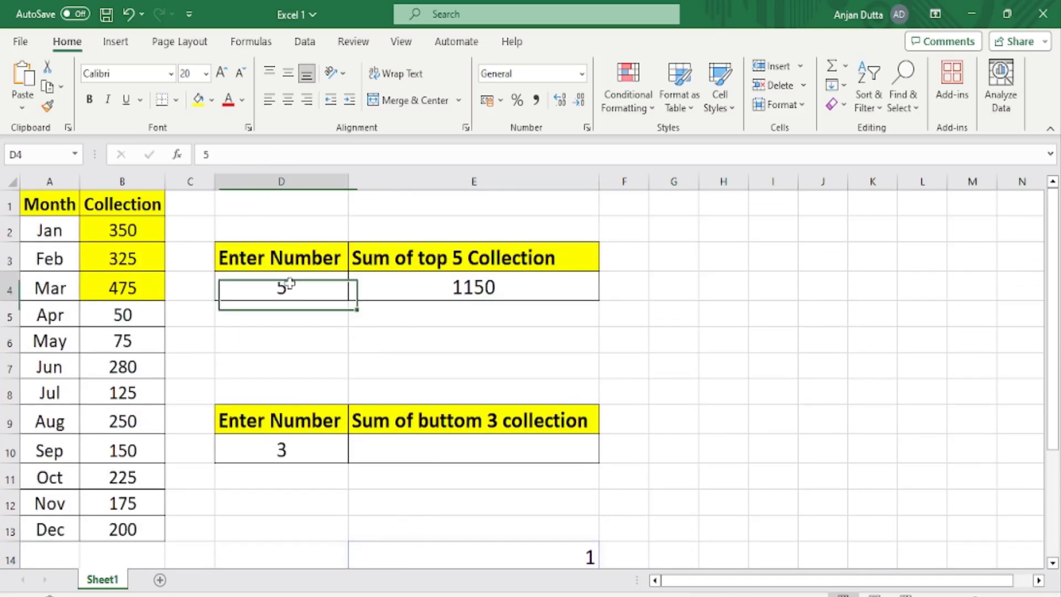
key(BackSpace)
text(4)
click(712, 362)
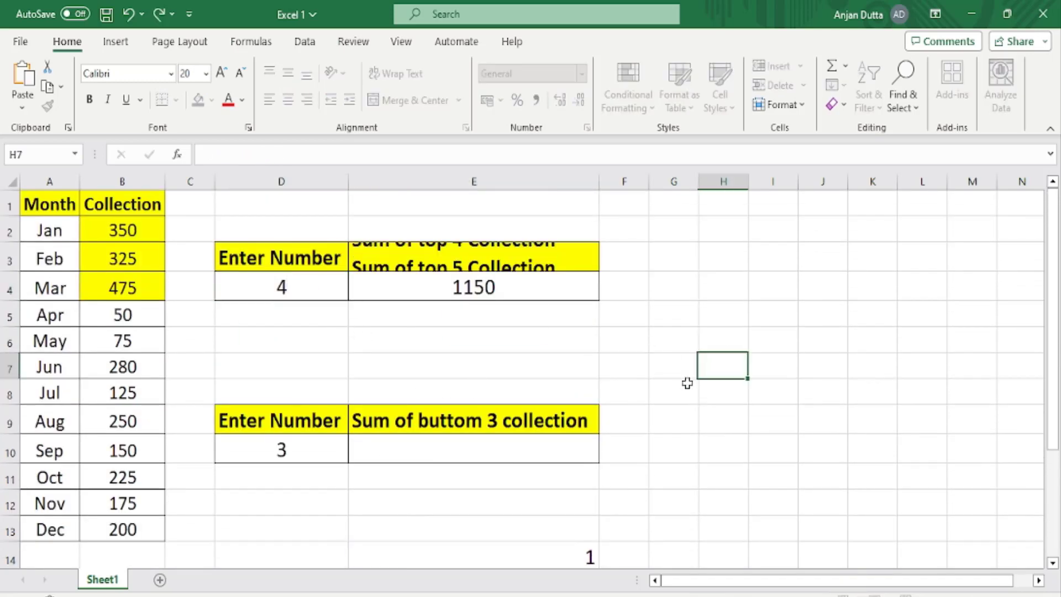
scroll(687, 379, down, 3)
scroll(553, 431, up, 3)
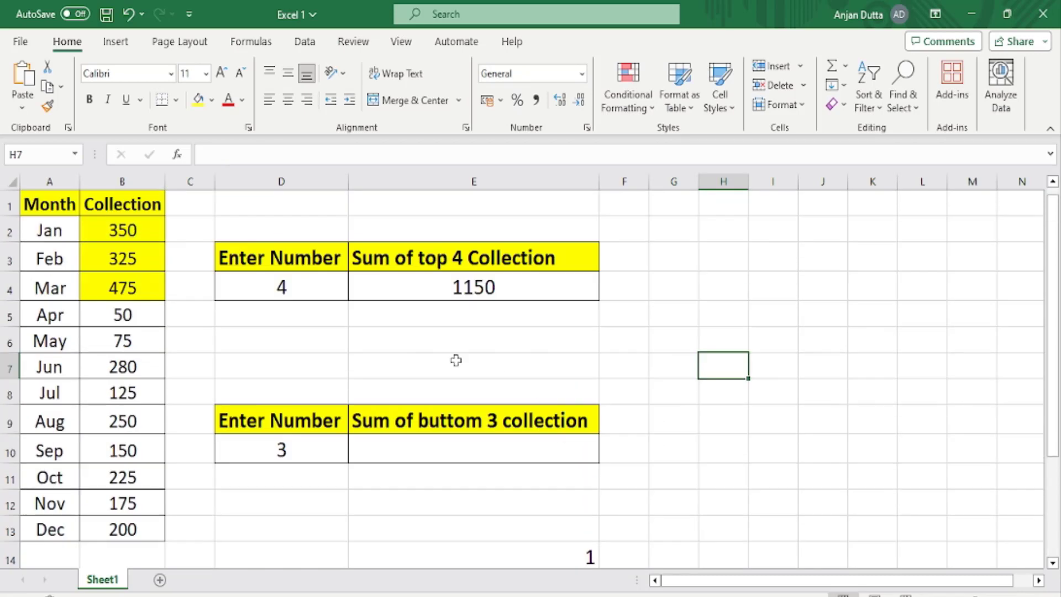
Set the number in D4 to 3 and check the spilled sequence below the table.
click(284, 286)
text(3)
scroll(708, 386, down, 3)
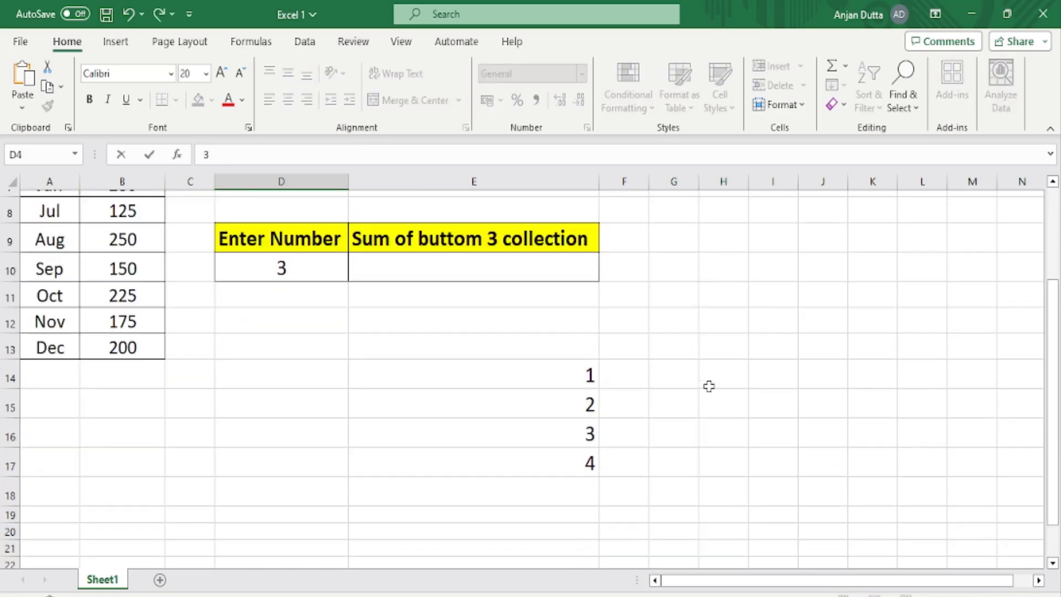
click(705, 394)
scroll(689, 386, up, 3)
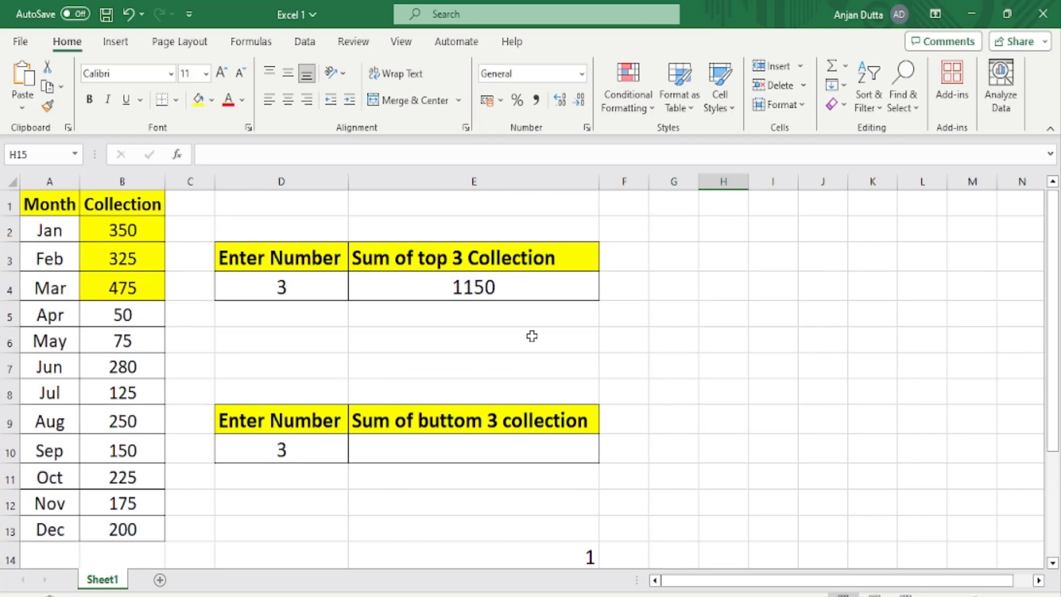
Set the number in D4 to 2 and check how the sequence from E14 responds.
click(283, 287)
text(2)
click(729, 390)
scroll(636, 420, down, 3)
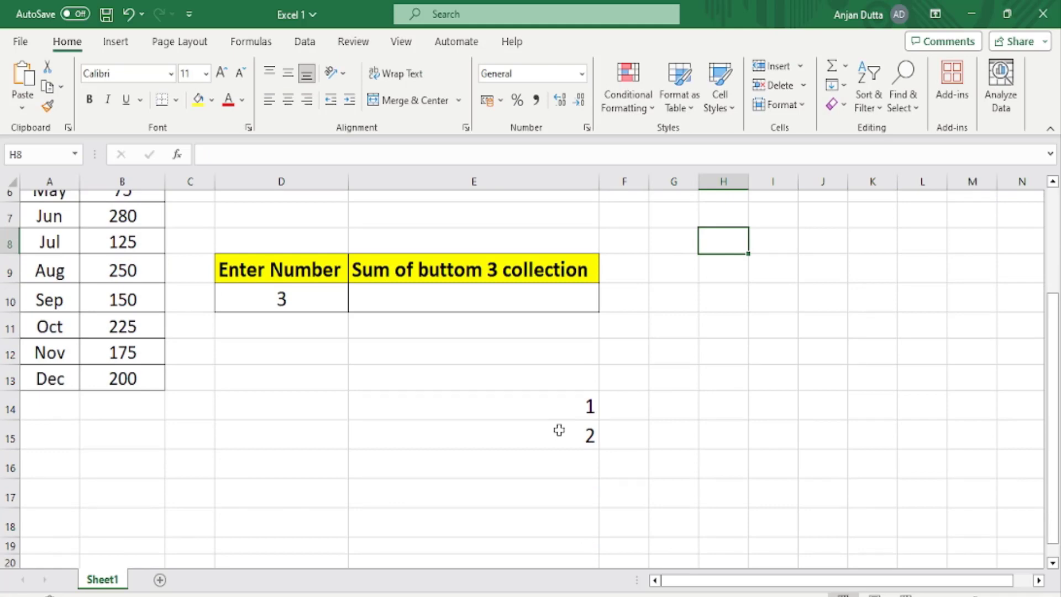
scroll(559, 430, up, 2)
Remove the array constant {1,2,3} from the LARGE function's k argument in the E4 formula.
click(448, 293)
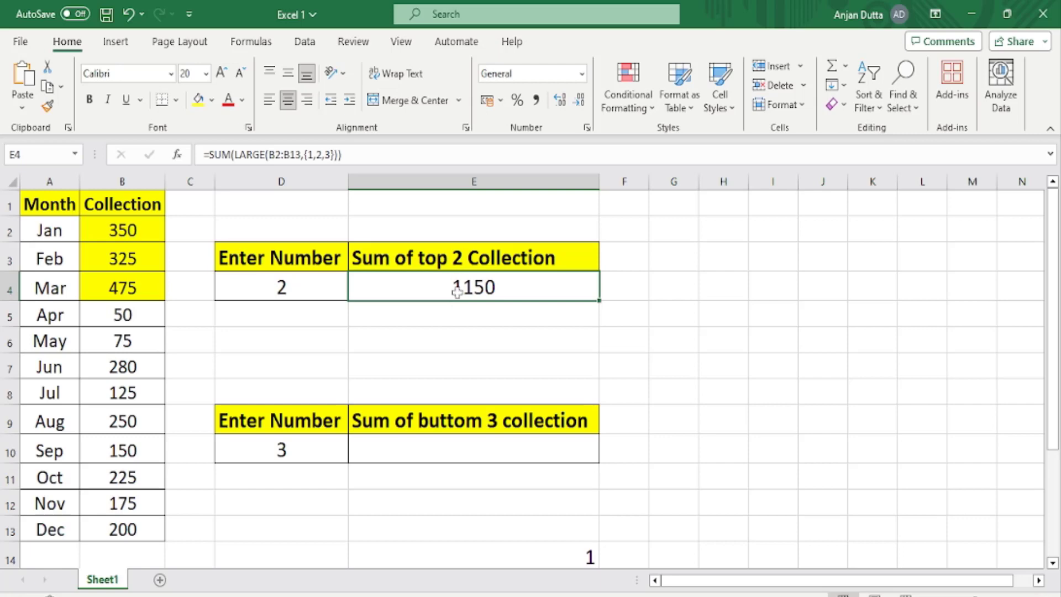
double_click(456, 277)
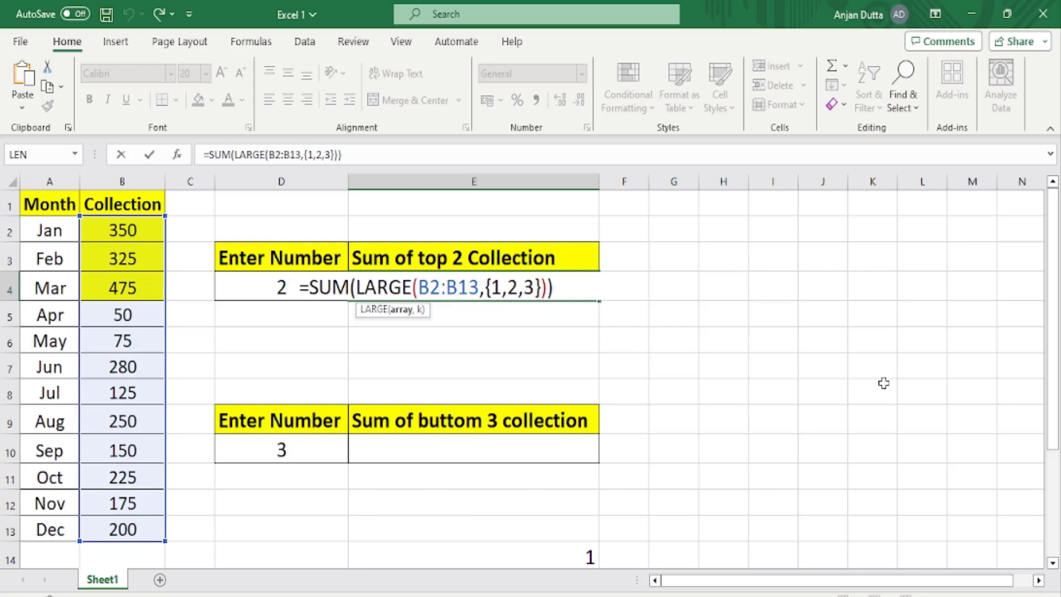
key(Right)
key(Right)
key(Right)
key(Delete)
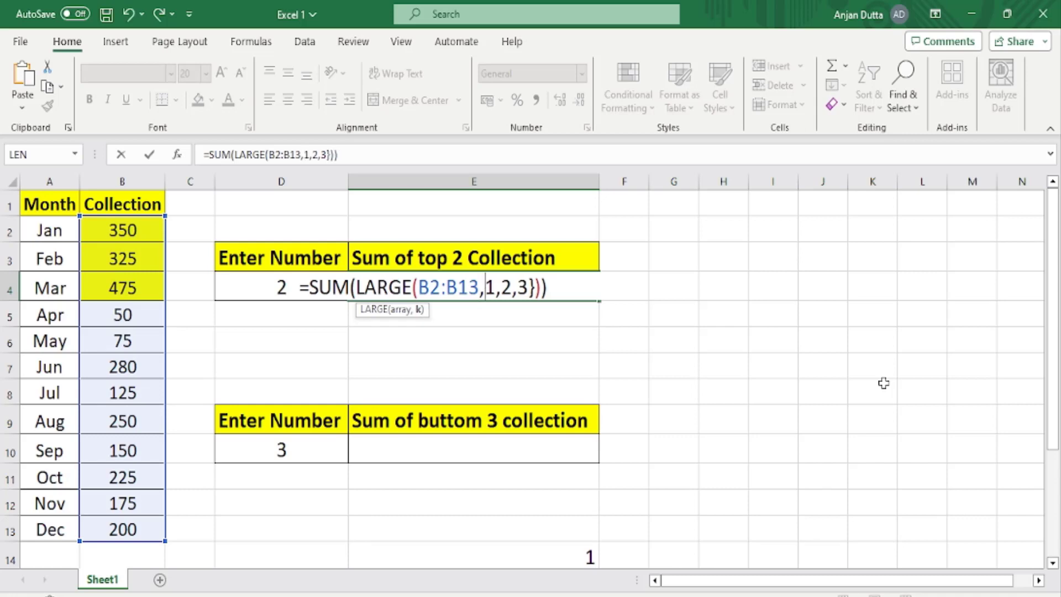
key(Delete)
key(Delete)
key(Delete)
key(Delete)
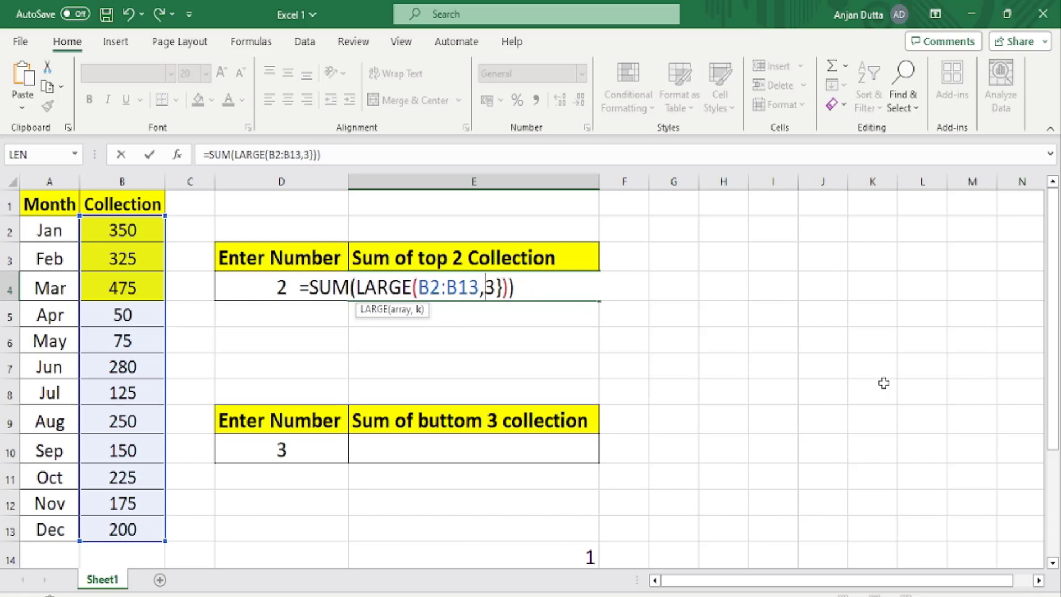
key(Delete)
key(Delete)
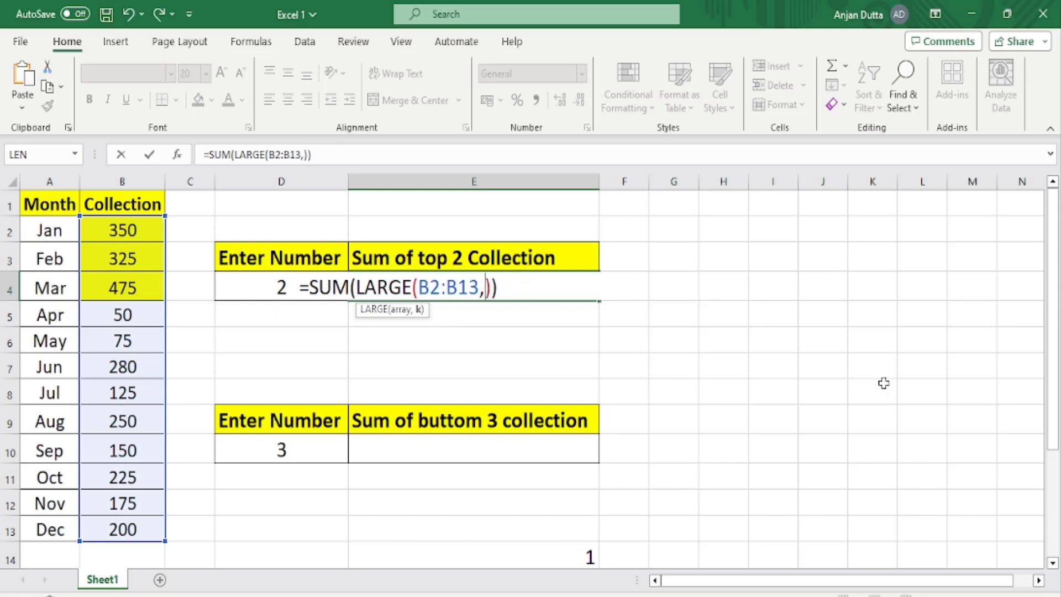
Insert SEQUENCE(D4) as the k argument of LARGE in E4, giving =SUM(LARGE(B2:B13,SEQUENCE(D4))).
text(SE)
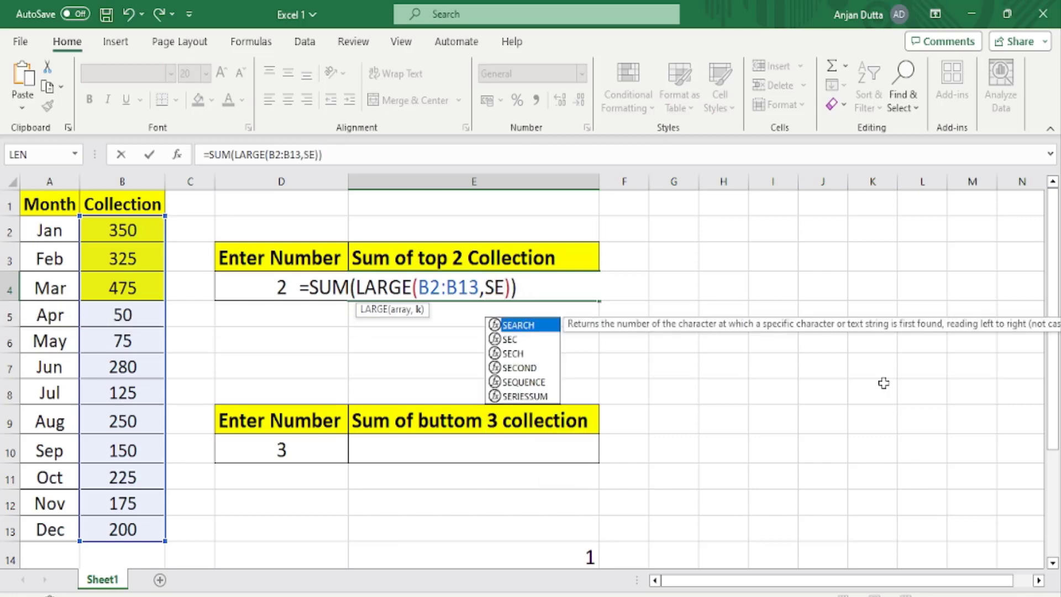
text(QU)
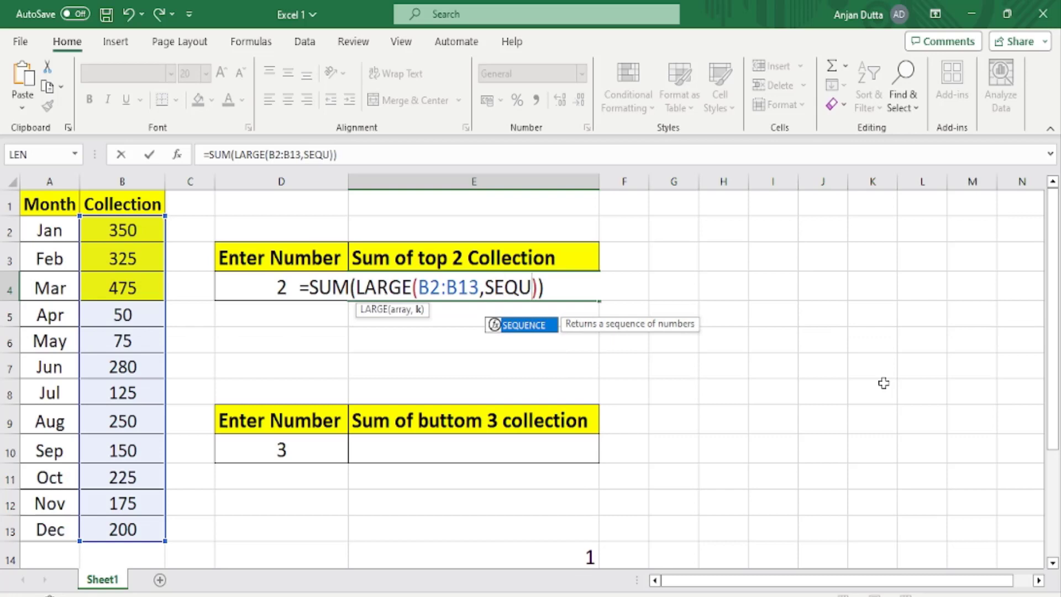
text(ENCE)
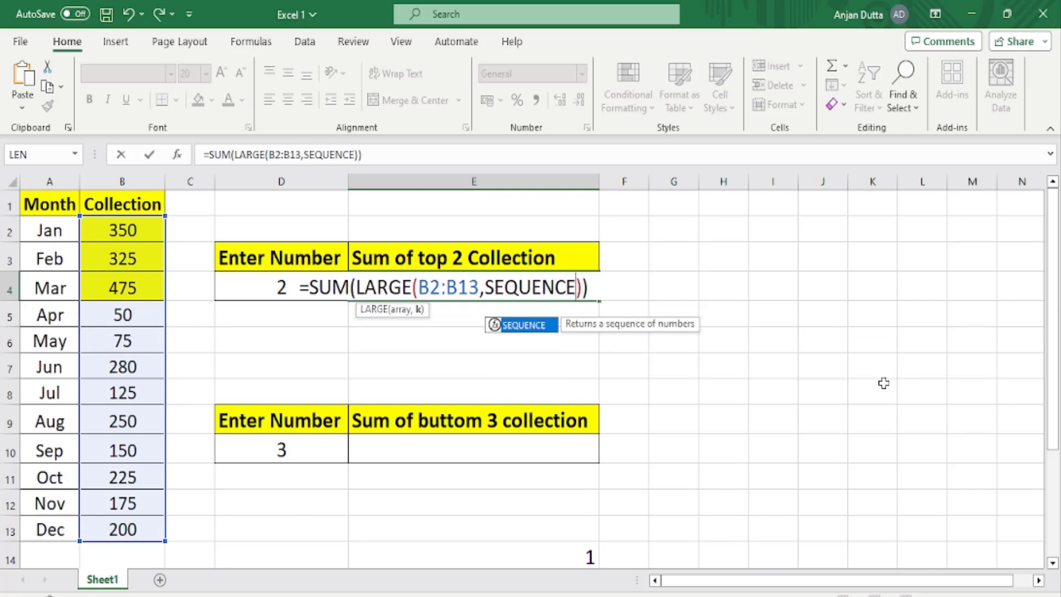
text(()
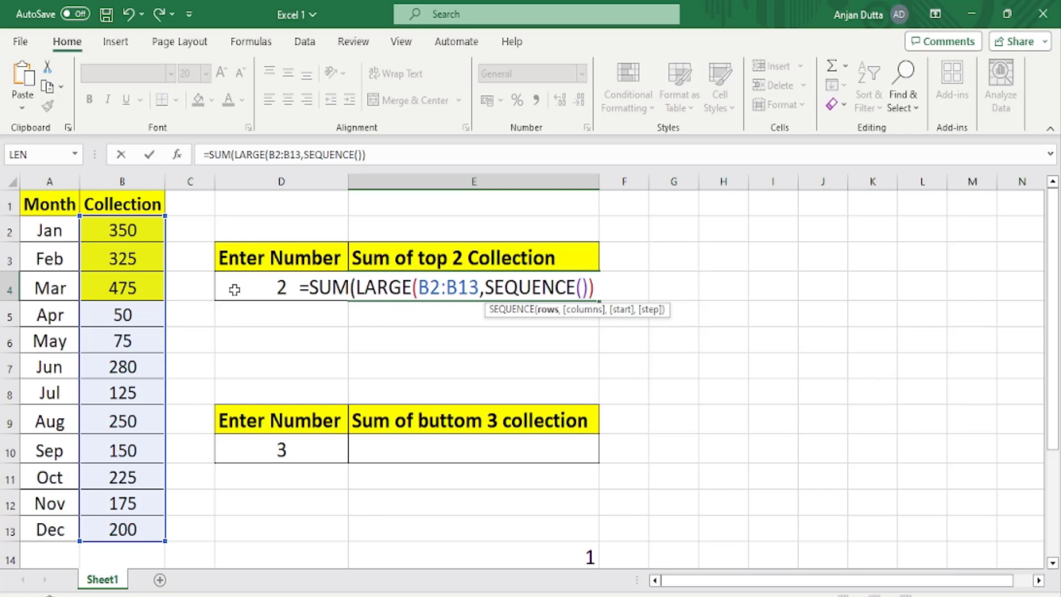
click(234, 289)
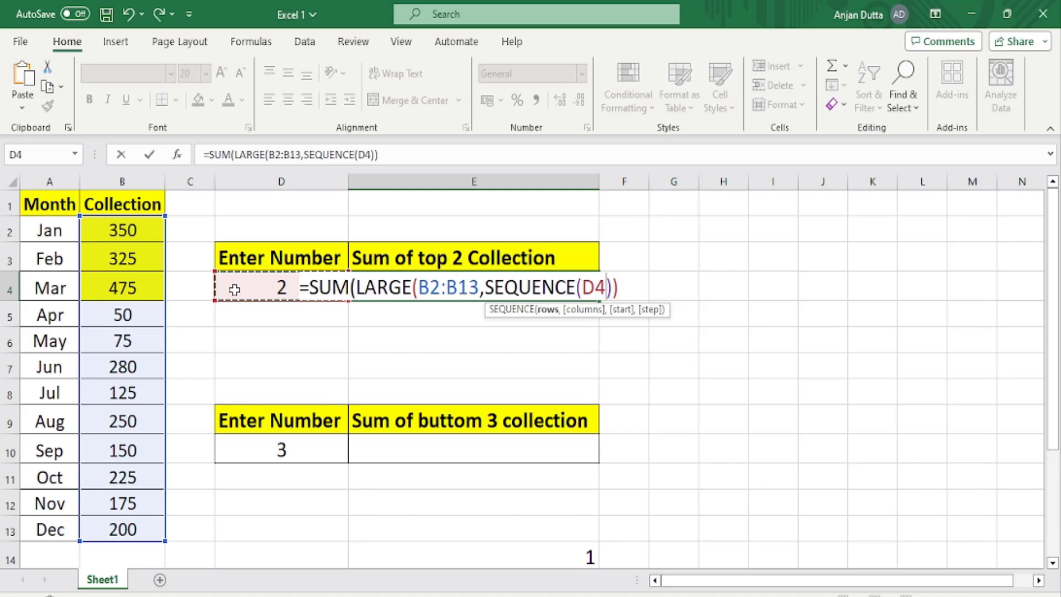
text())
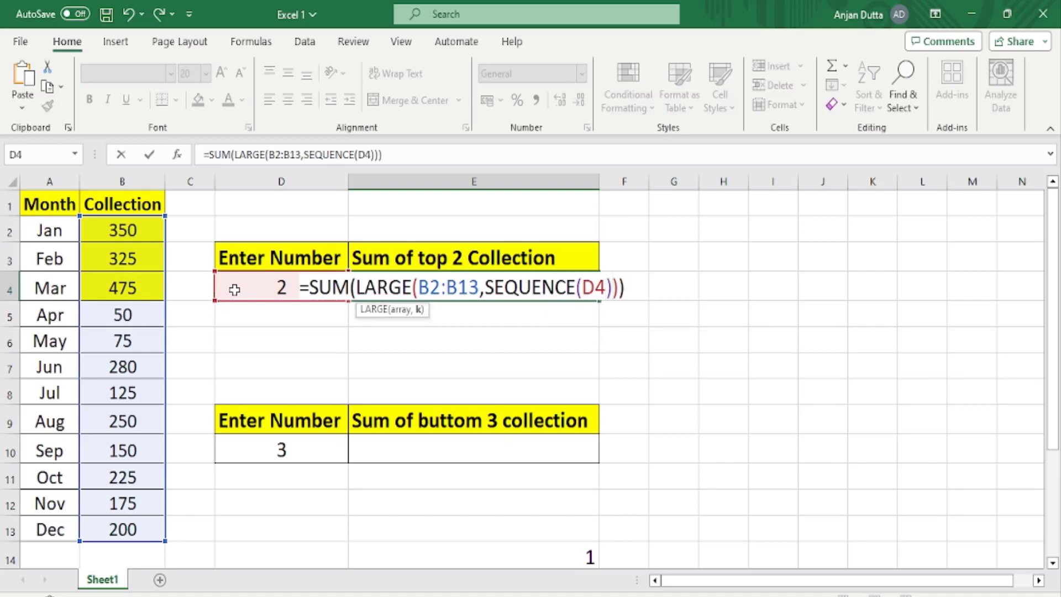
key(Tab)
key(Tab)
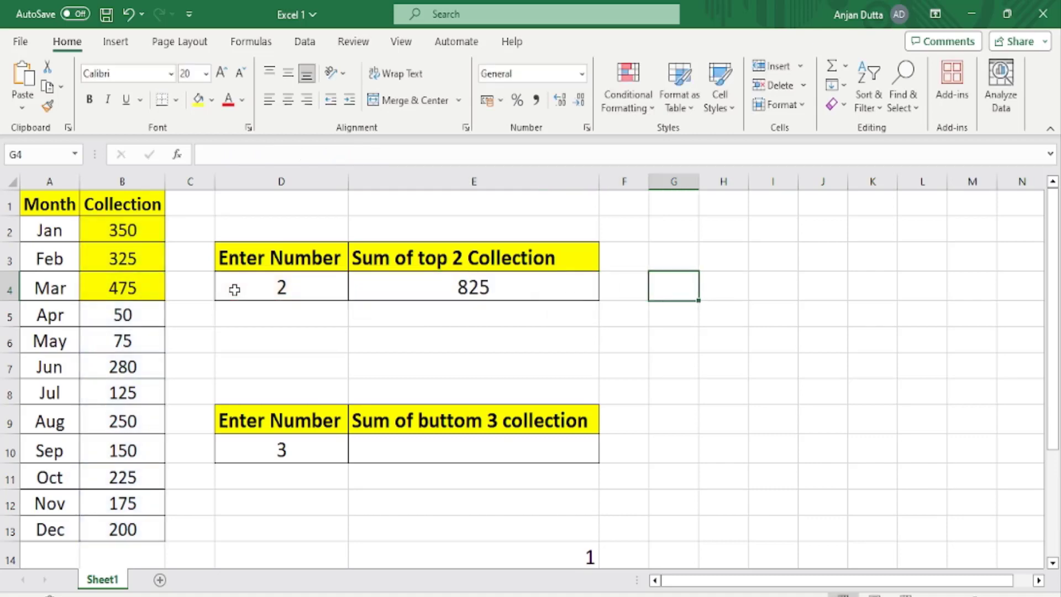
key(Left)
key(Left)
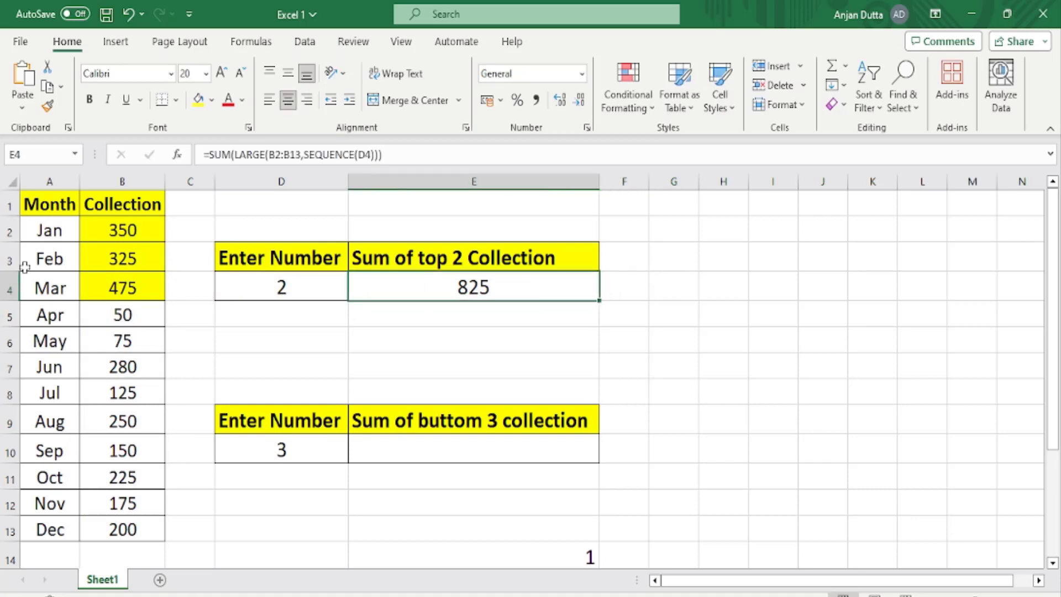
Remove the fill colour from the collection cells B2:B5.
drag(95, 229, 92, 311)
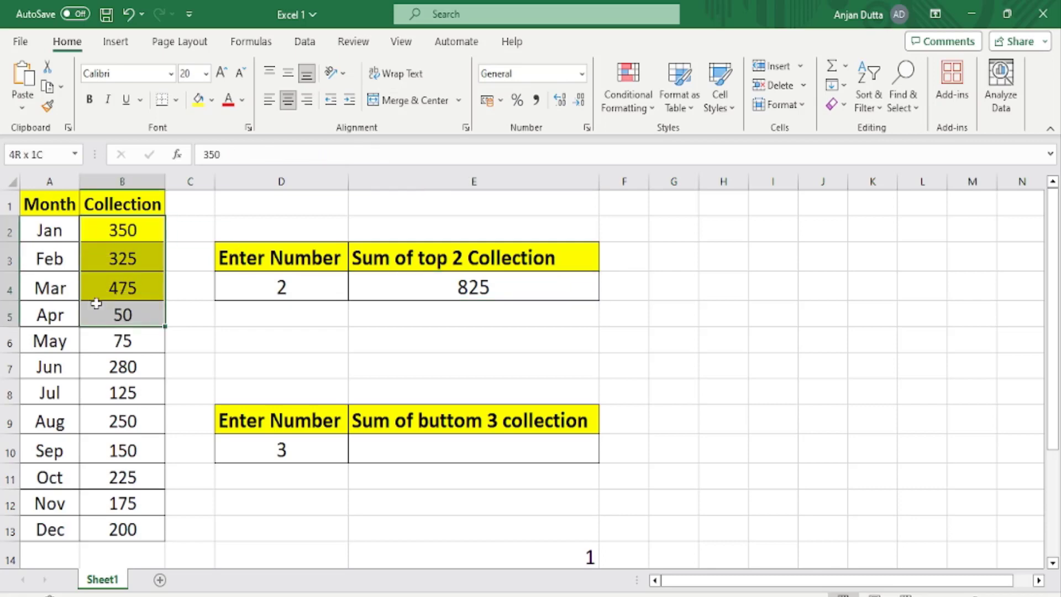
click(212, 100)
click(228, 277)
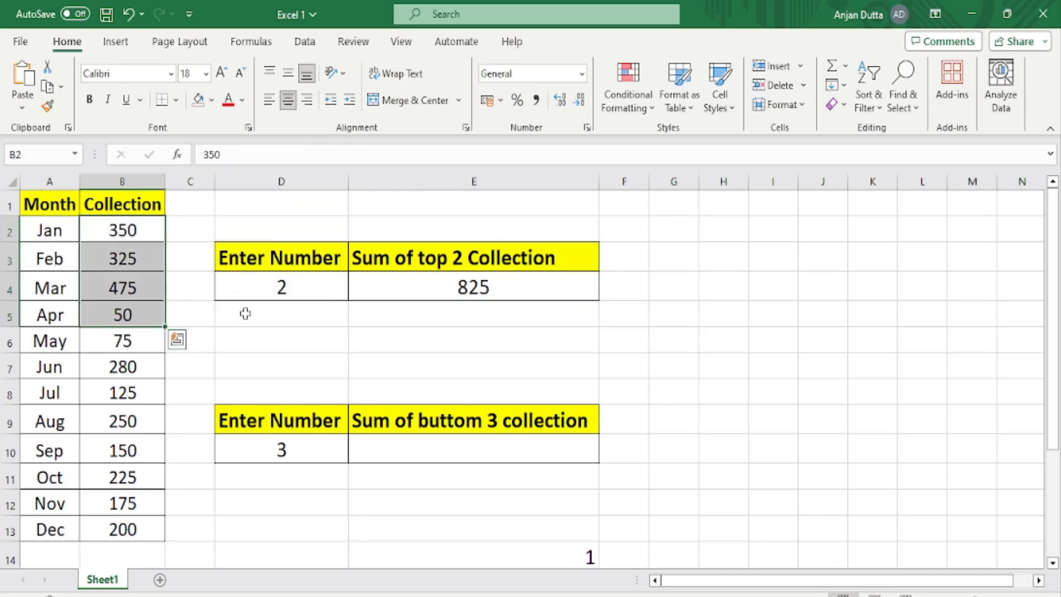
Fill the two highest collection cells, B2 and B4, with yellow.
click(246, 332)
click(367, 281)
click(298, 283)
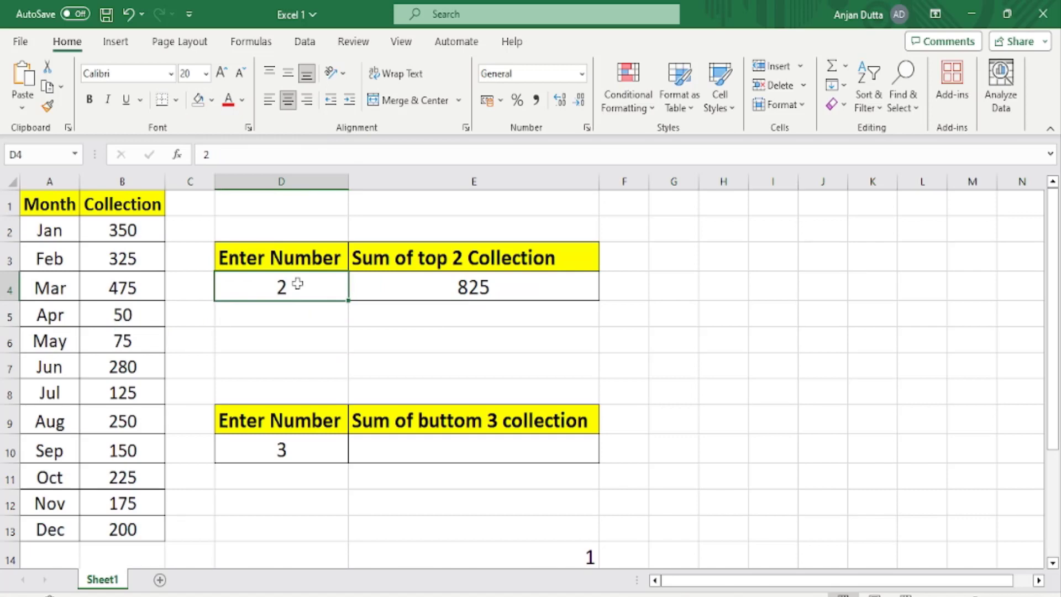
click(138, 284)
ctrl+click(135, 230)
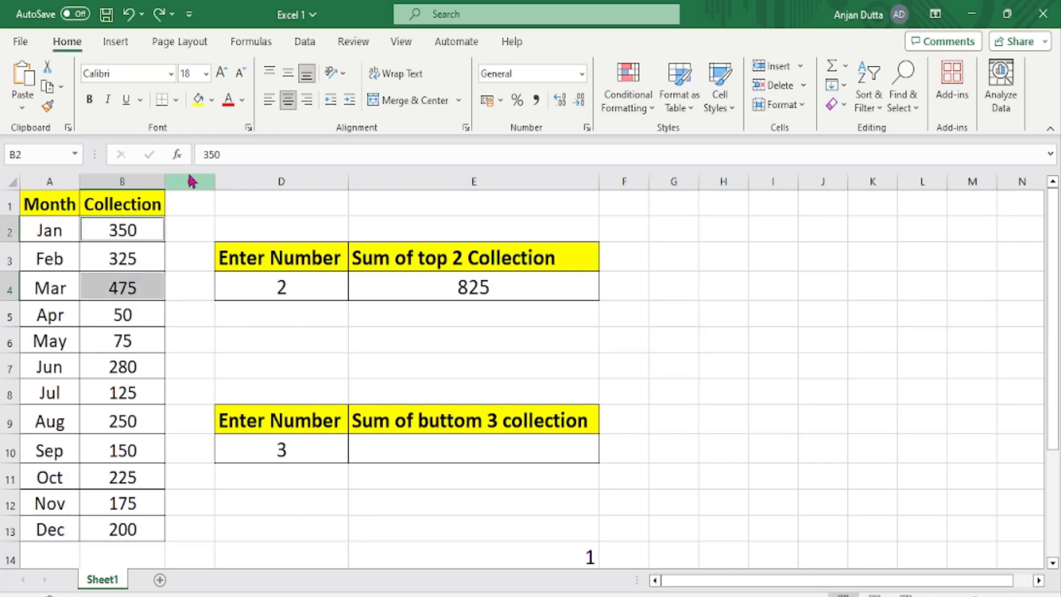
click(198, 100)
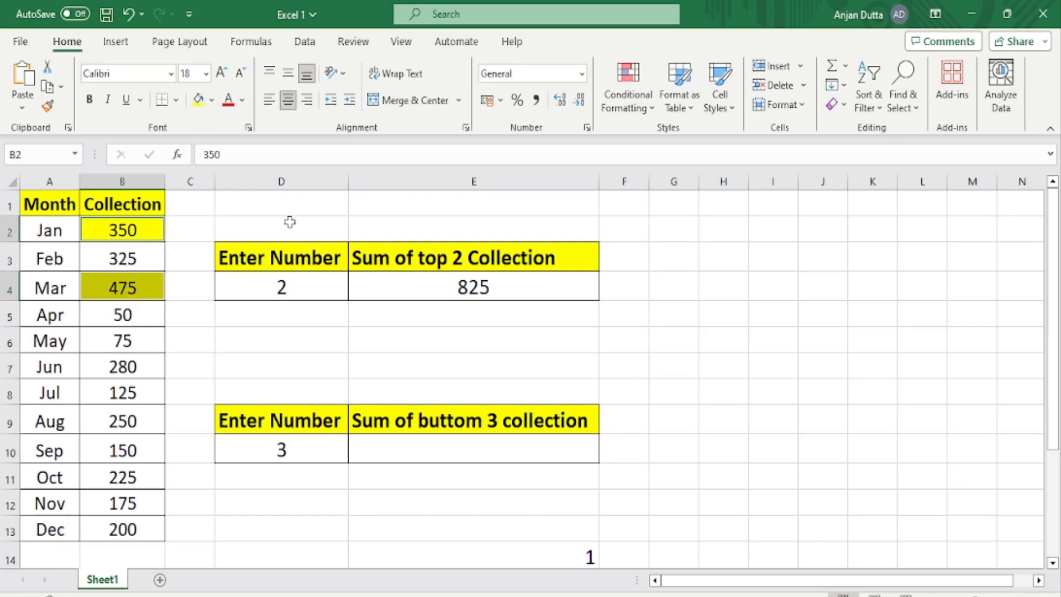
Set the number in D4 to 3 and fill the third-highest collection, B3, with yellow.
click(282, 286)
text(3)
click(422, 344)
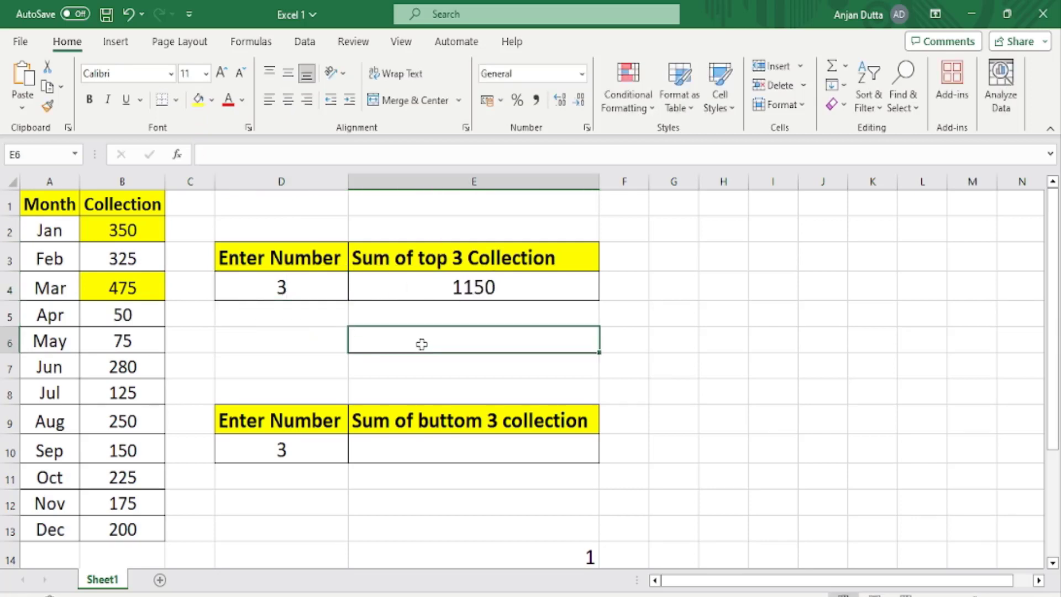
click(121, 259)
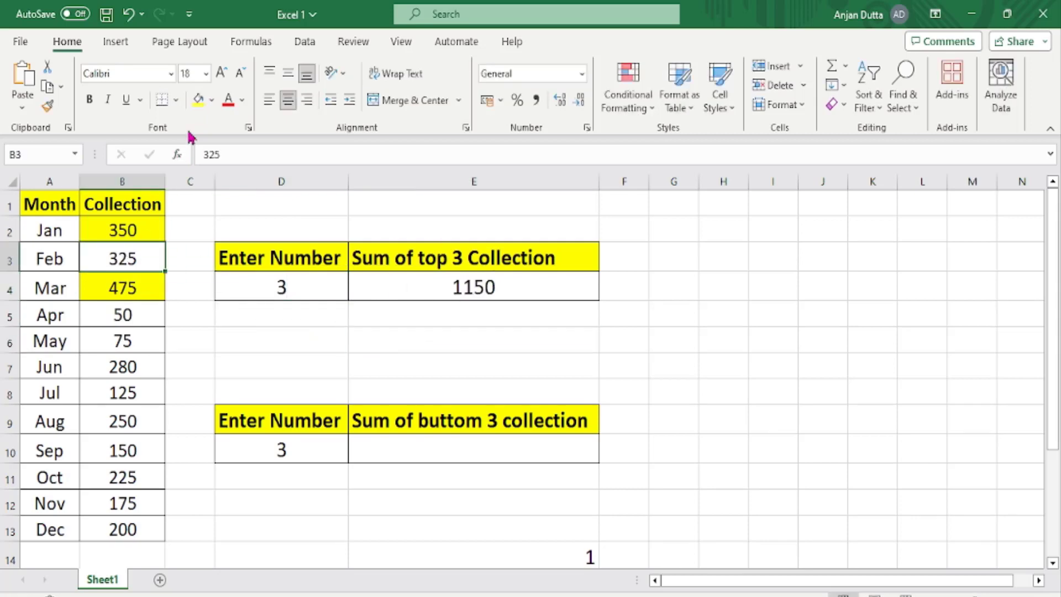
click(198, 101)
Set the number in D4 to 4 and fill the fourth-highest collection, B7, with yellow.
click(254, 293)
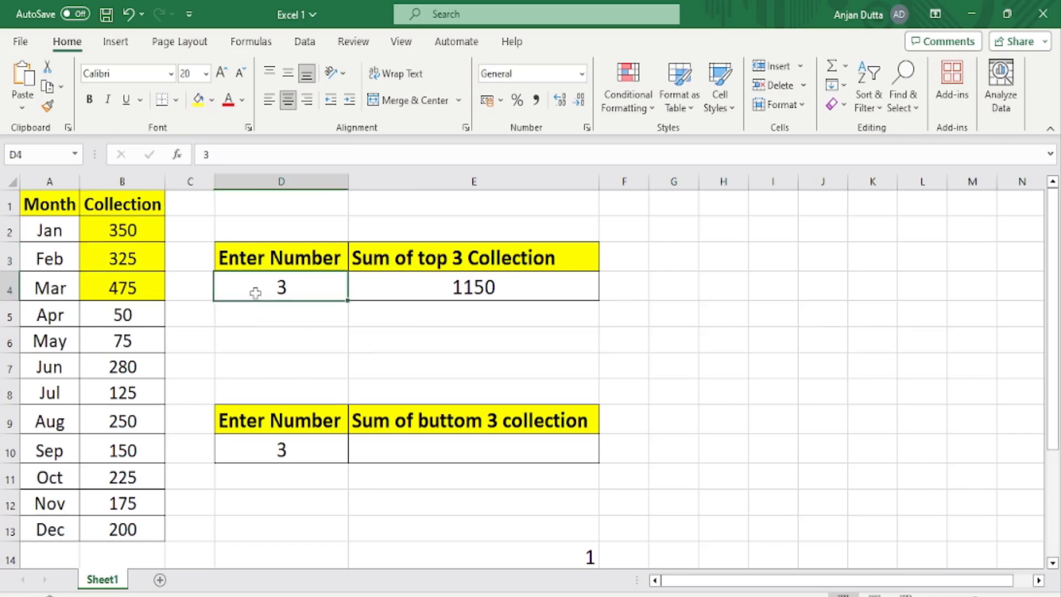
text(4)
click(376, 332)
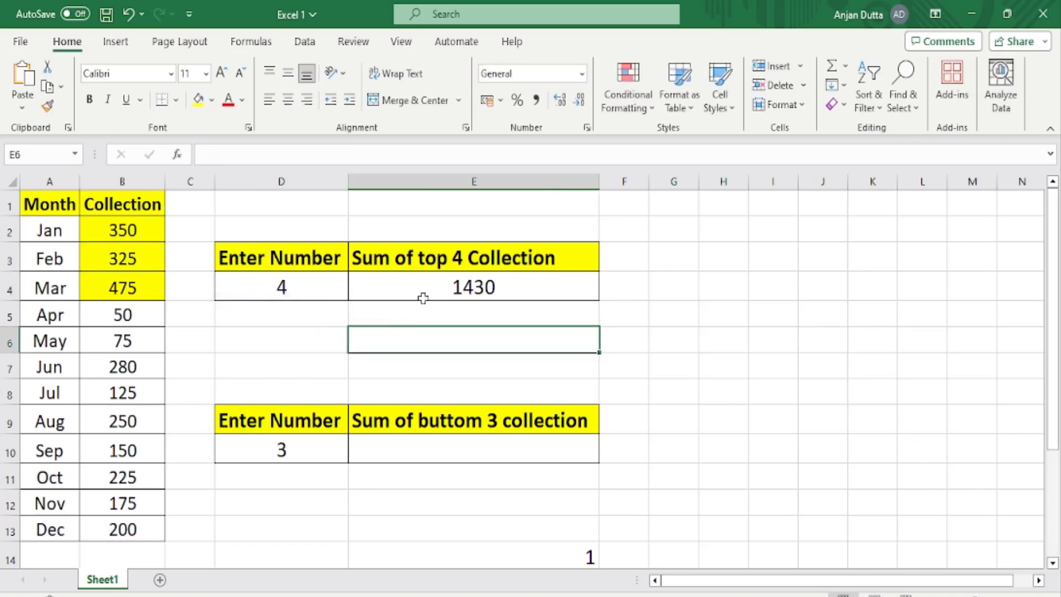
click(138, 369)
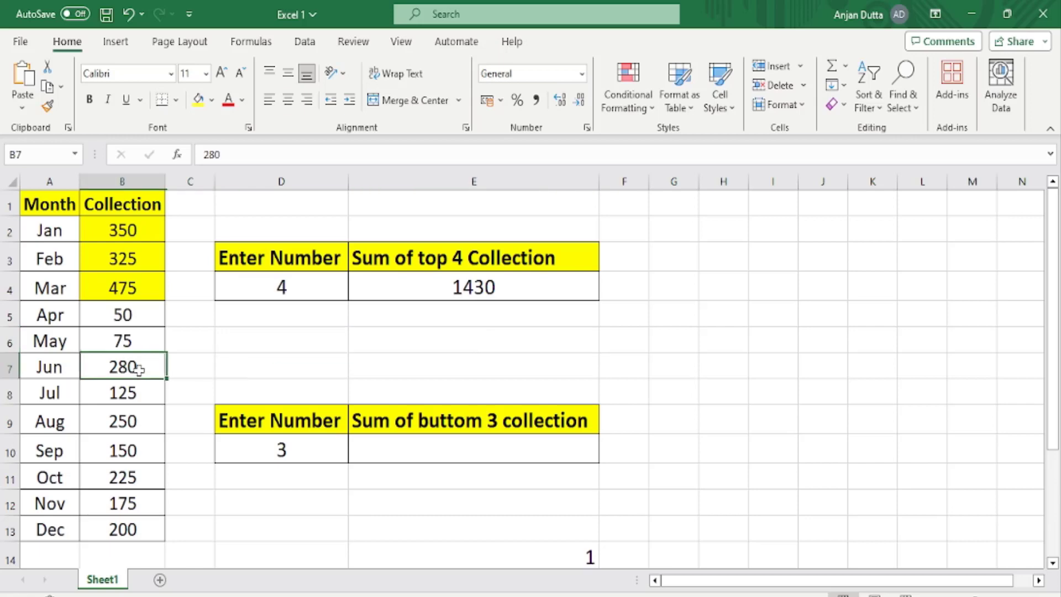
click(199, 102)
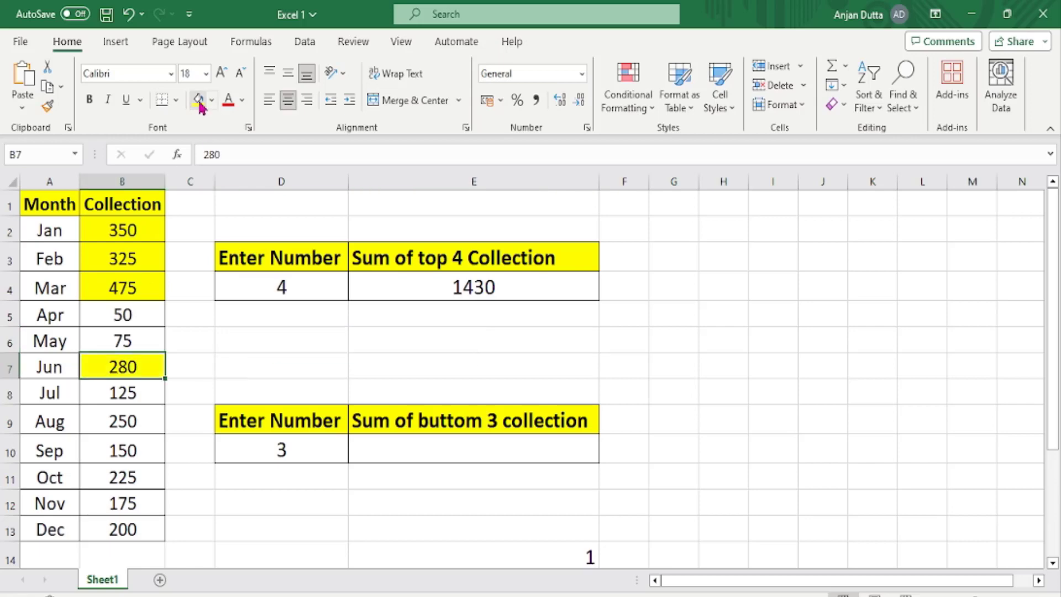
Select the highlighted collection cells B2, B3, B4 and B7 together to check them against the top 4 total.
ctrl+click(117, 230)
ctrl+click(118, 259)
ctrl+click(117, 285)
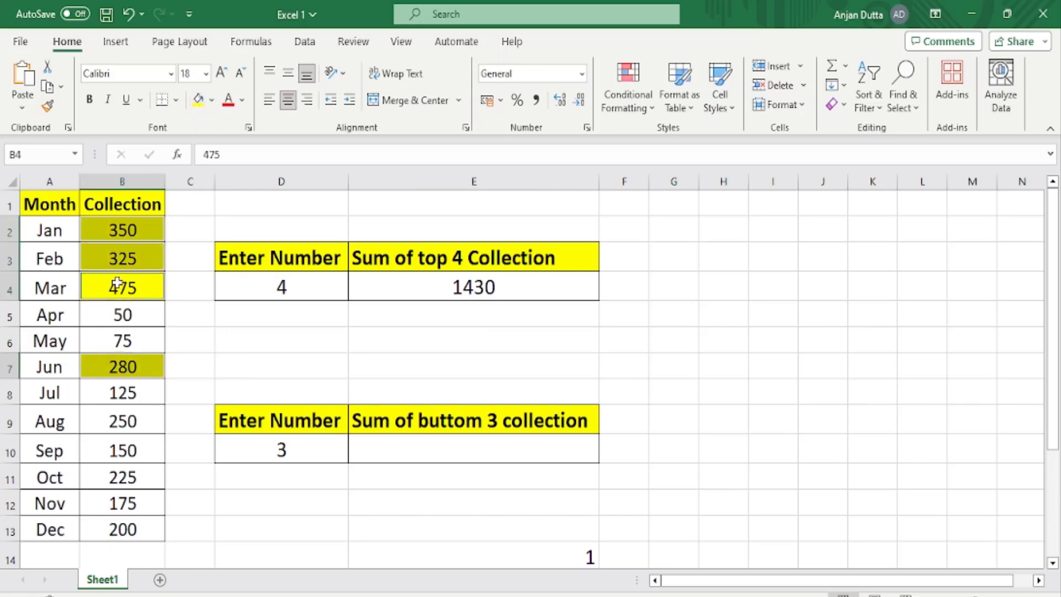
ctrl+click(127, 374)
ctrl+click(134, 370)
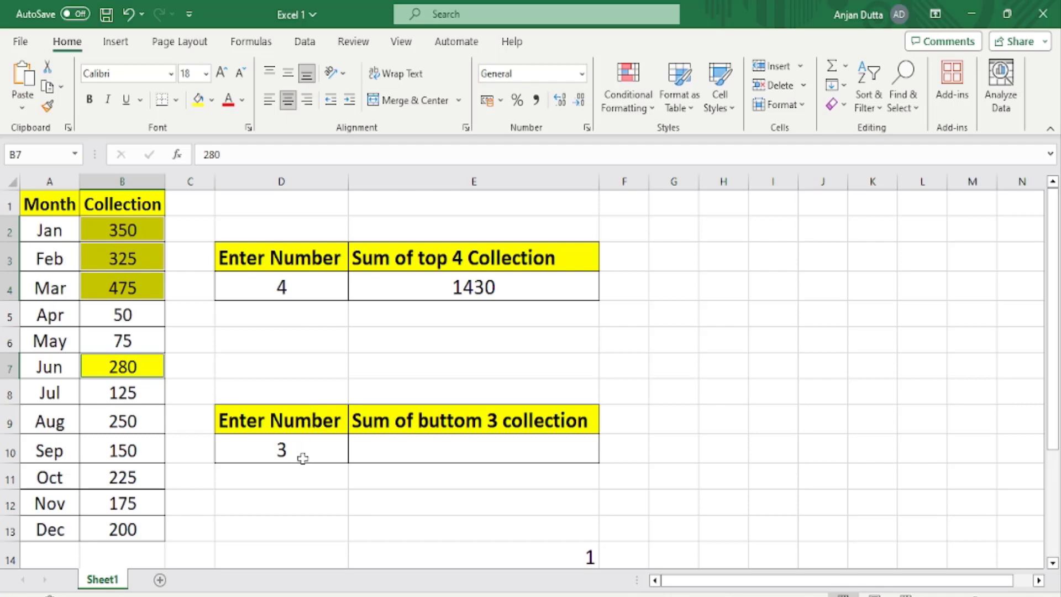
Start a formula in E10 that nests SMALL inside SUM, with B2:B13 as the array: =SUM(SMALL(B2:B13.
click(382, 446)
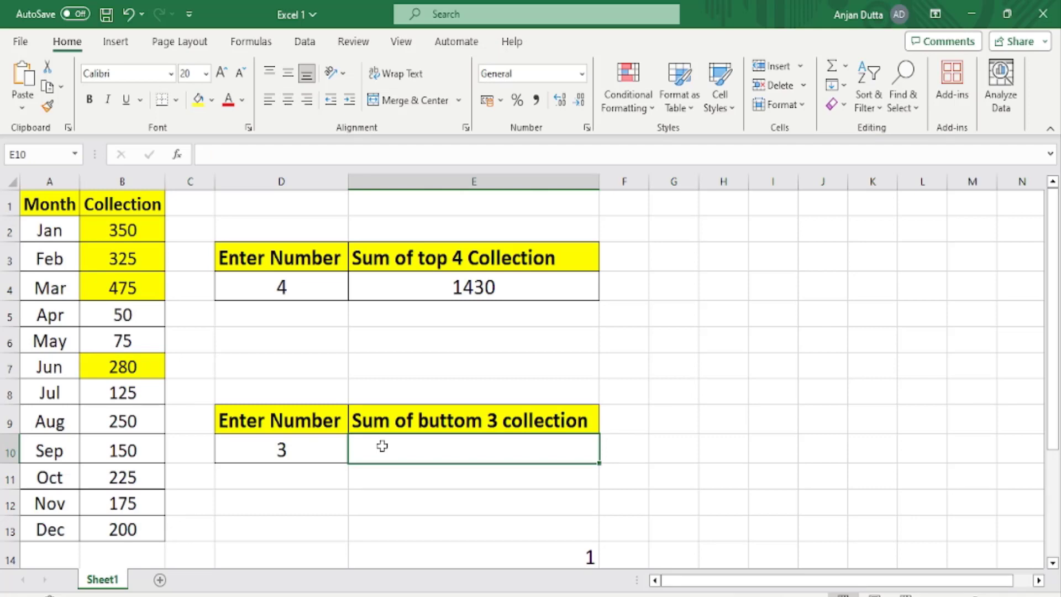
text(=)
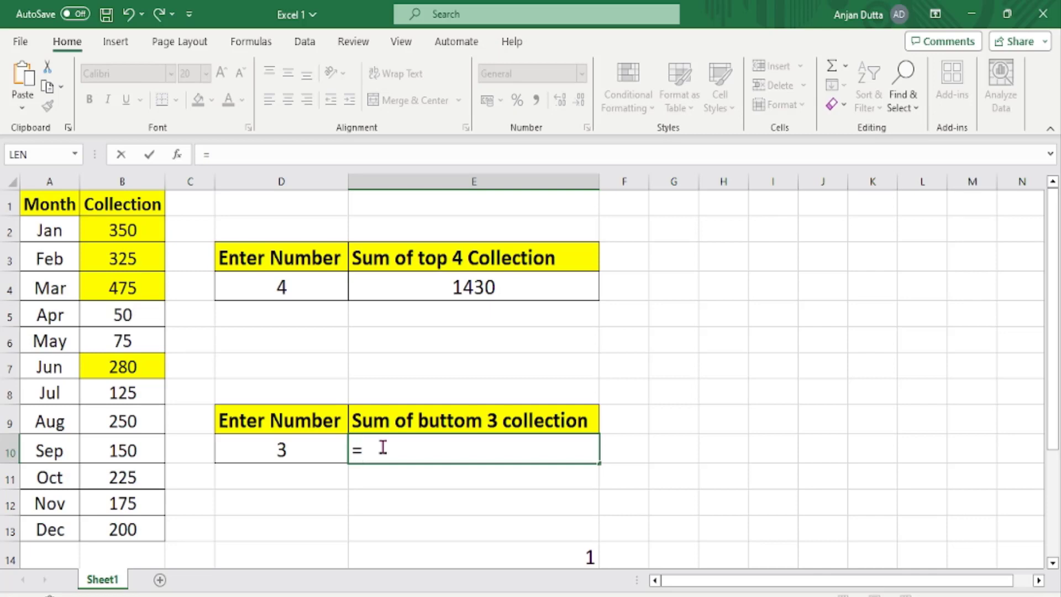
text(SUM)
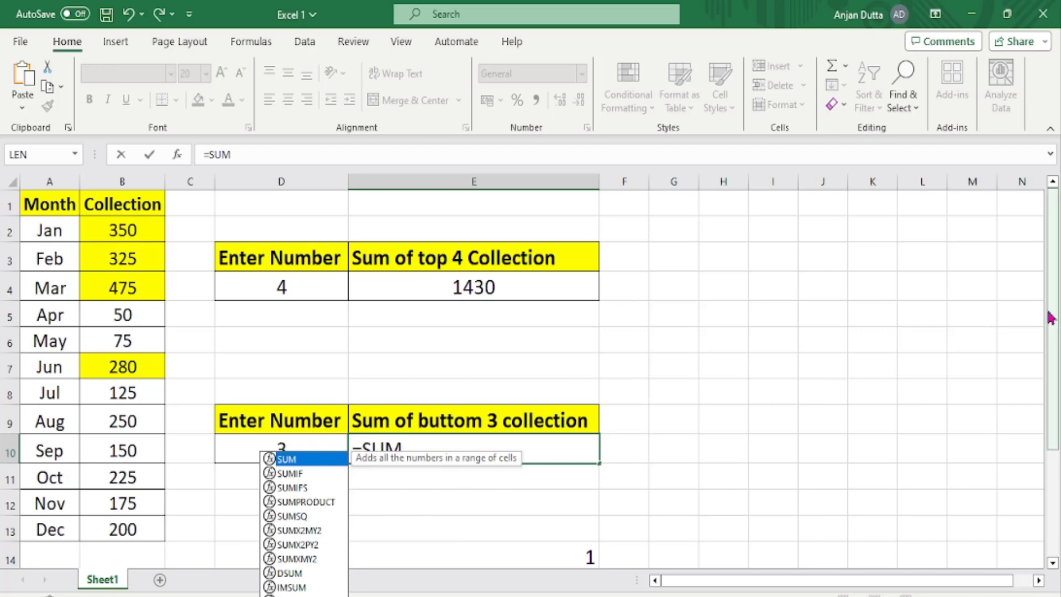
text(()
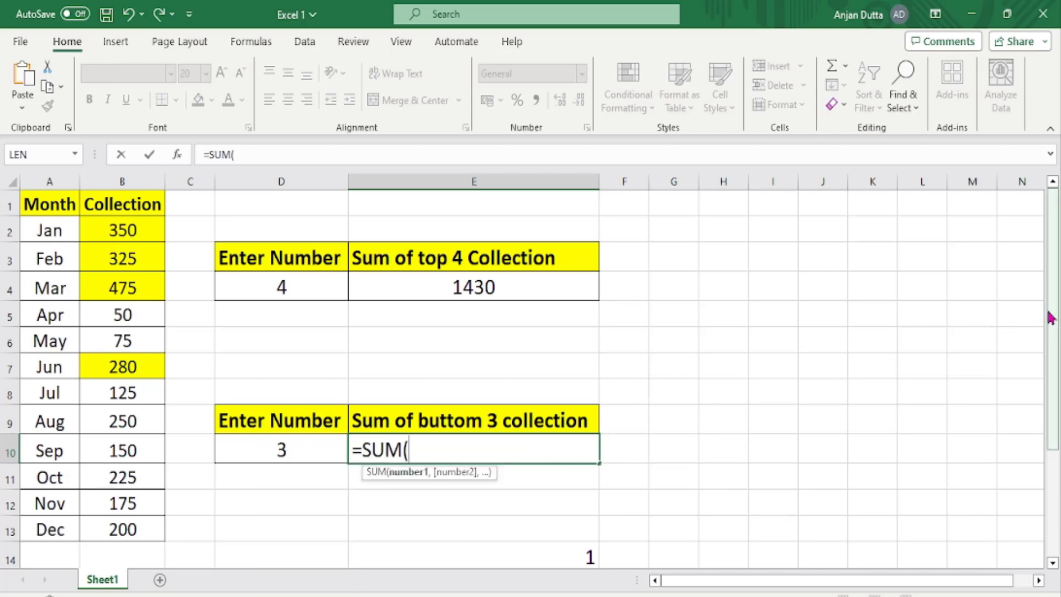
text(SMALL)
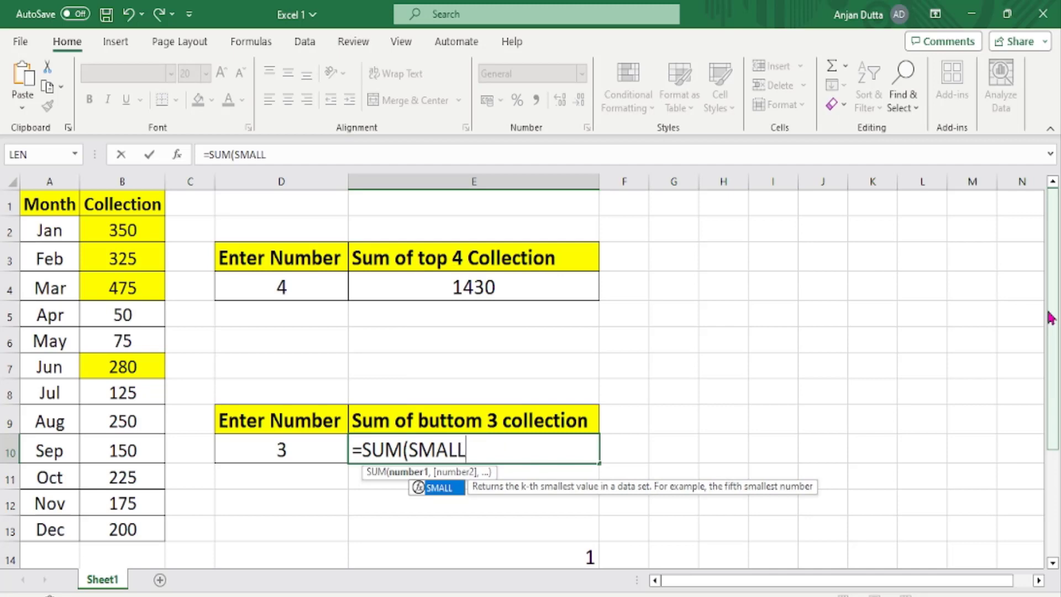
text(()
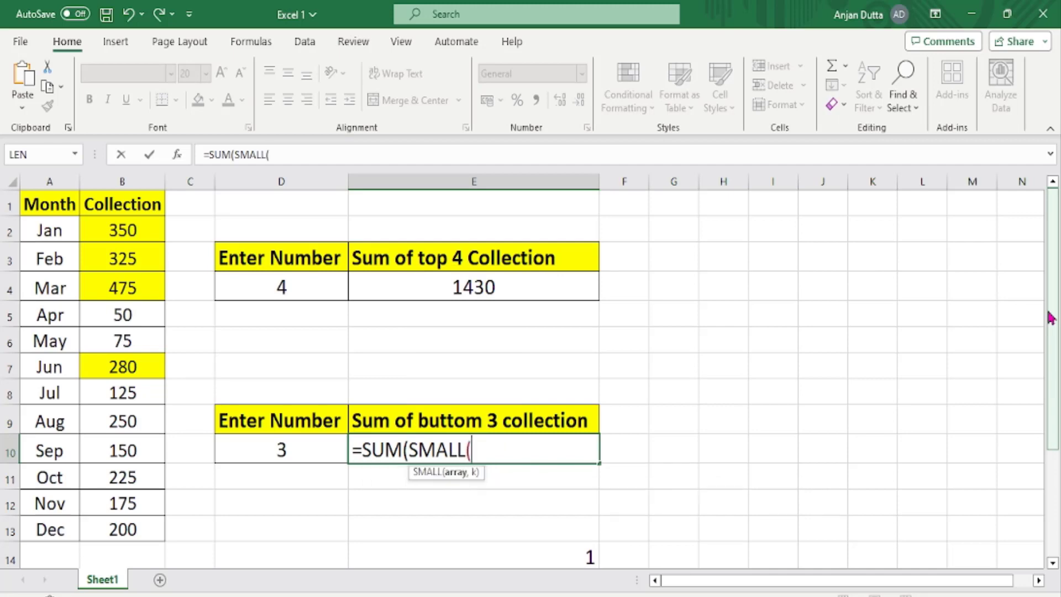
drag(133, 226, 128, 523)
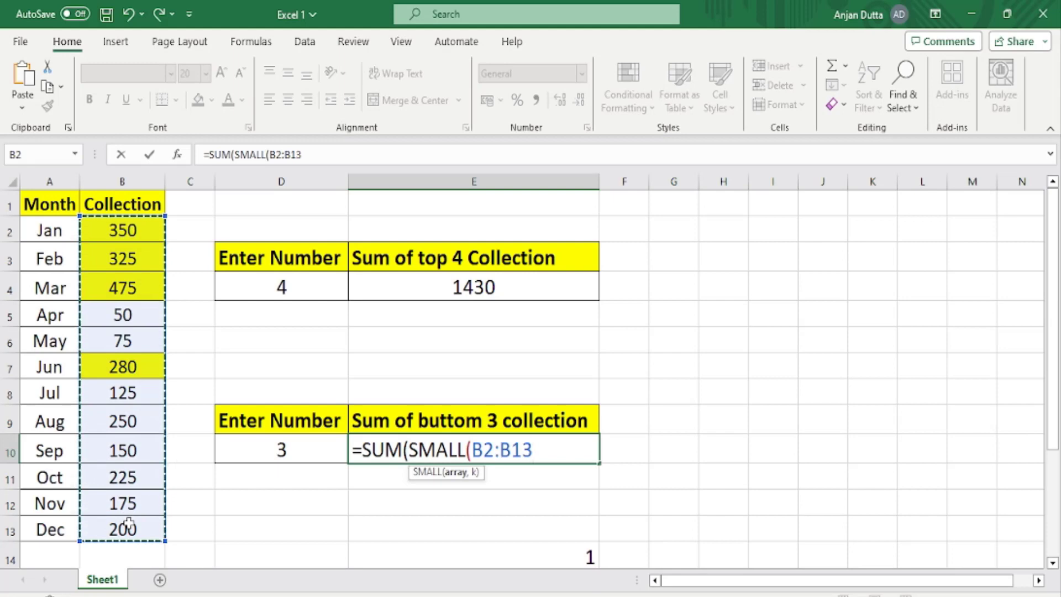
Complete the E10 formula with SEQUENCE(D10) as SMALL's k argument, giving =SUM(SMALL(B2:B13,SEQUENCE(D10))), and centre the cell.
text(,)
text(SE)
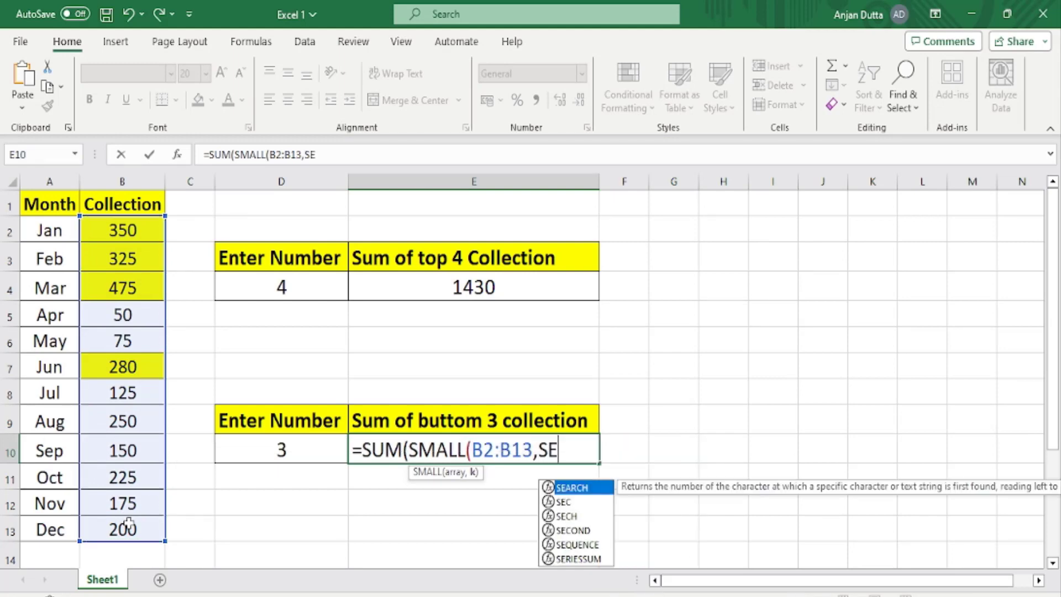
text(QUEN)
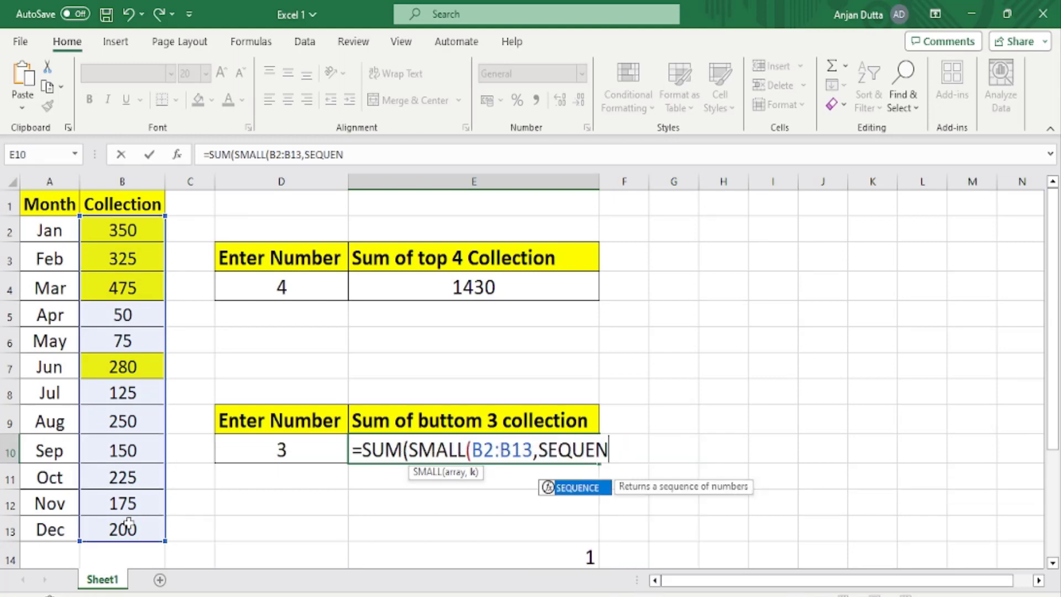
text(CE()
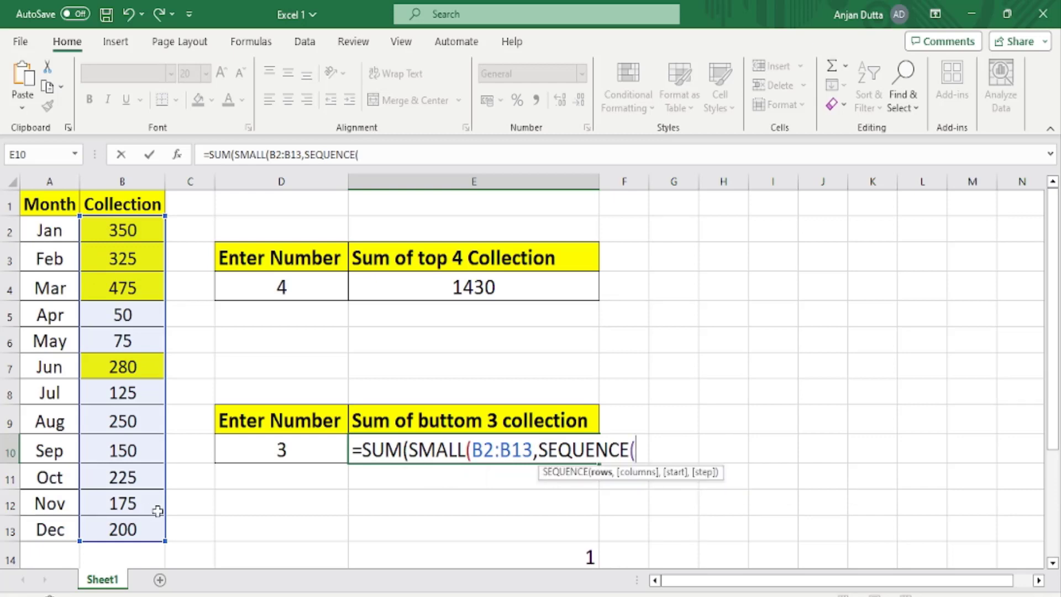
click(269, 445)
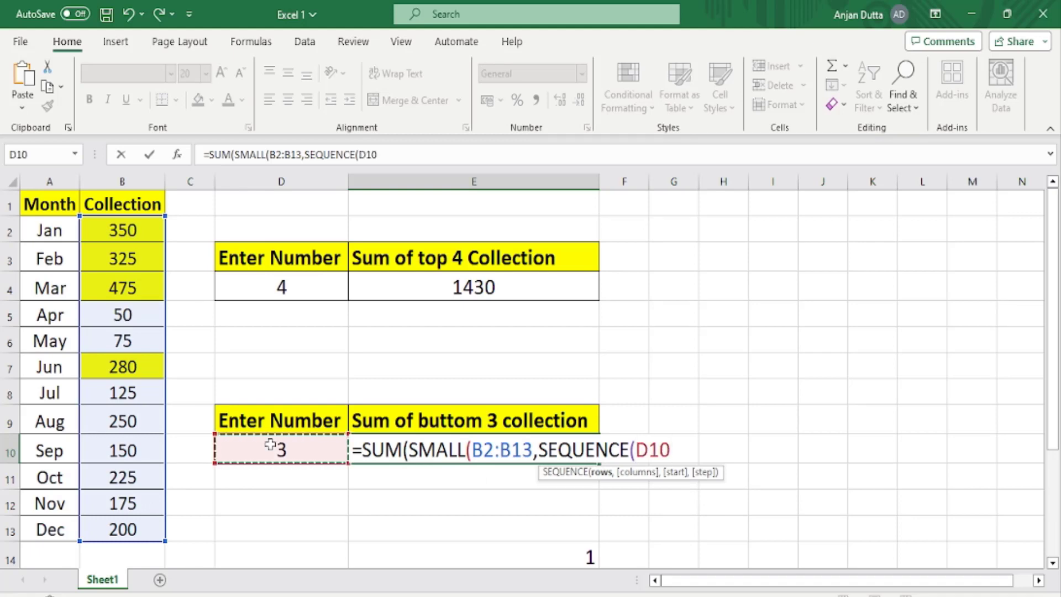
text()))
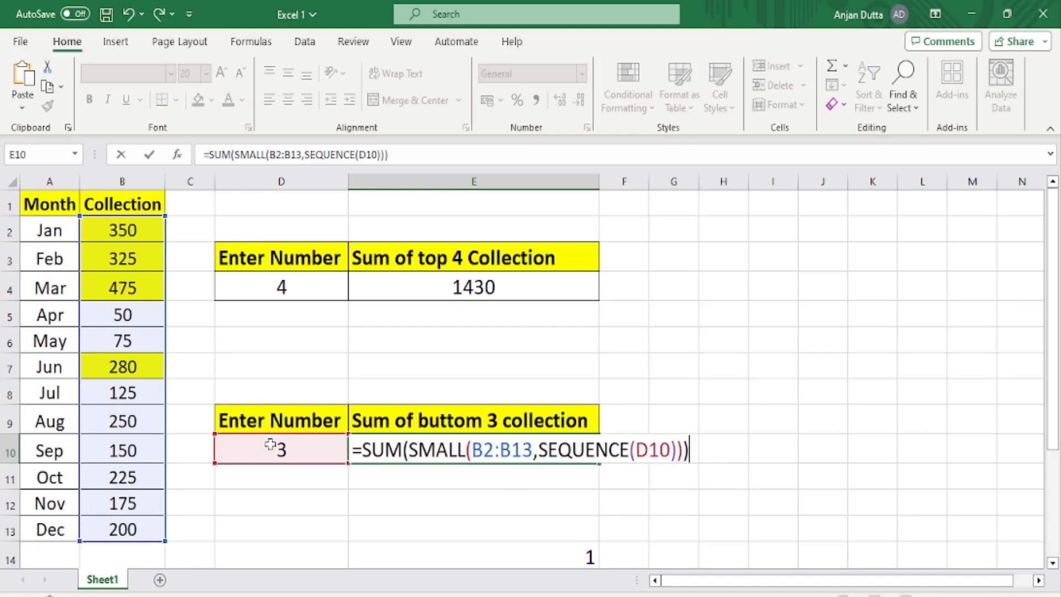
key(Return)
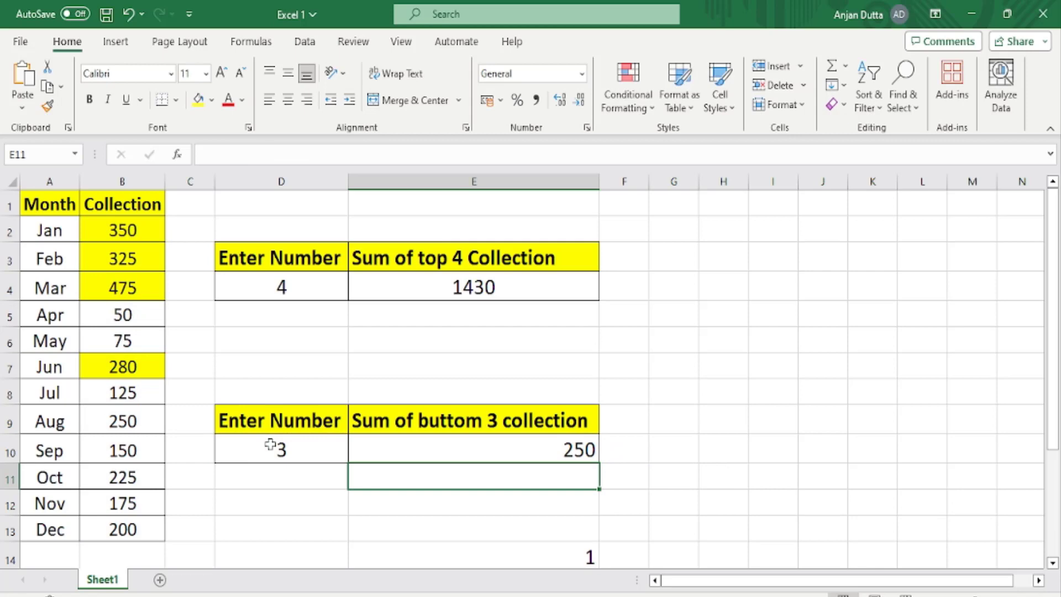
click(435, 445)
click(288, 100)
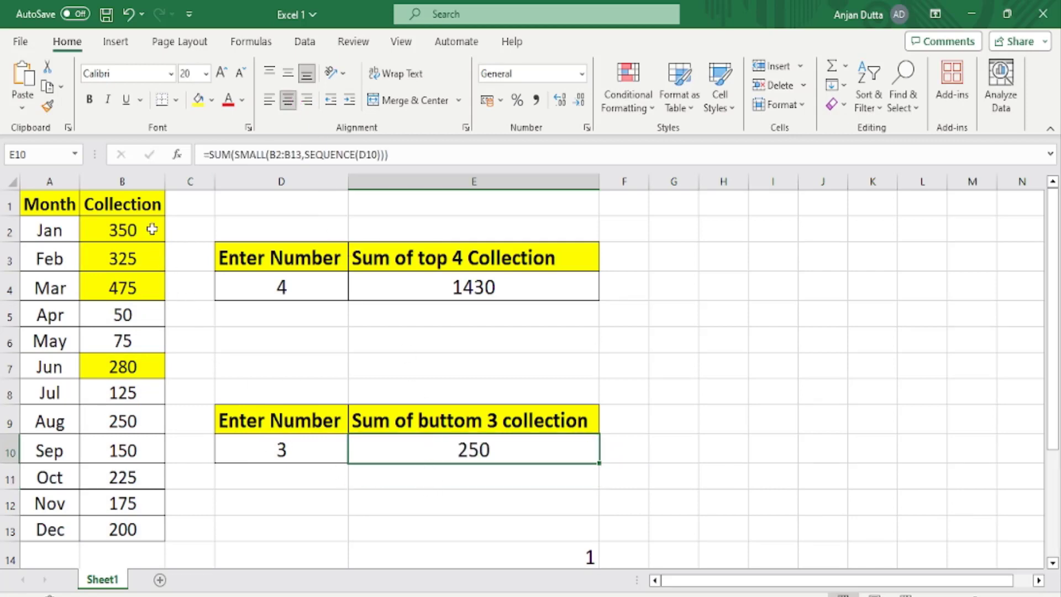
Remove the fill colour from the collection cells B2:B7.
drag(148, 229, 156, 359)
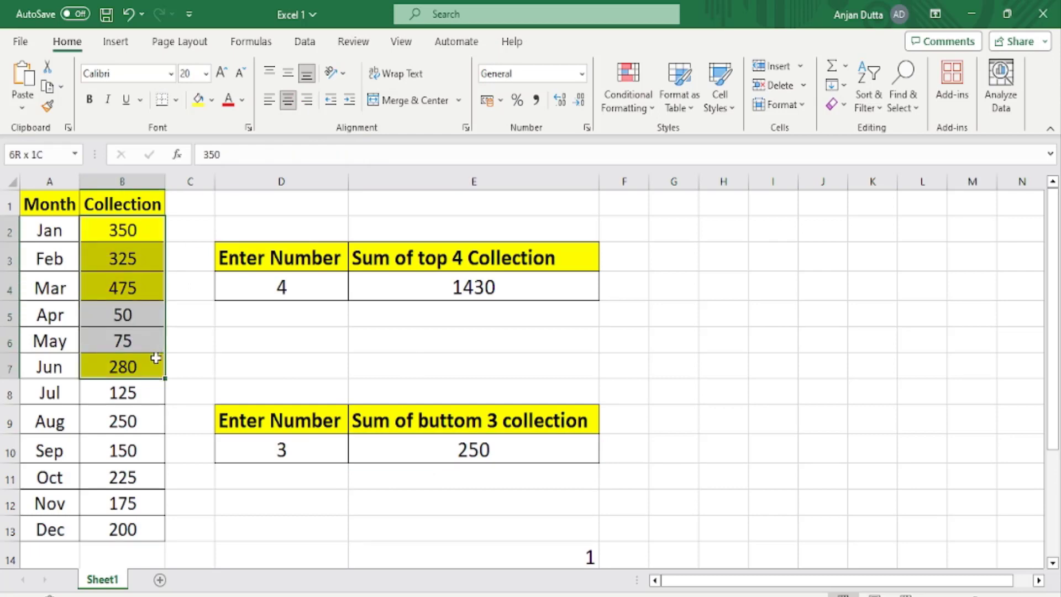
click(212, 100)
click(233, 285)
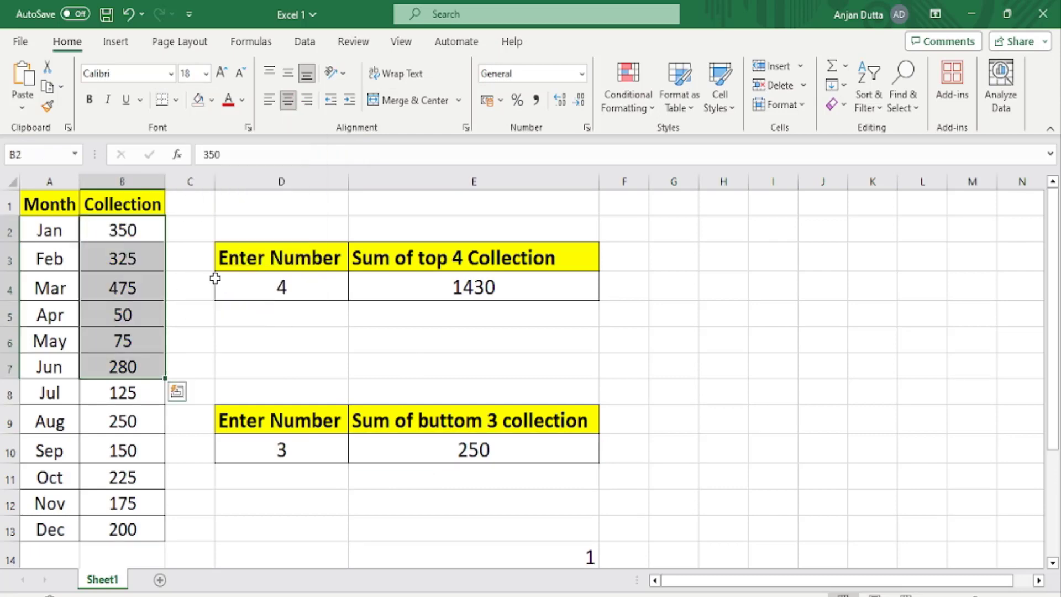
Fill the three lowest collection cells, B5, B6 and B8, with light green.
click(146, 500)
click(133, 314)
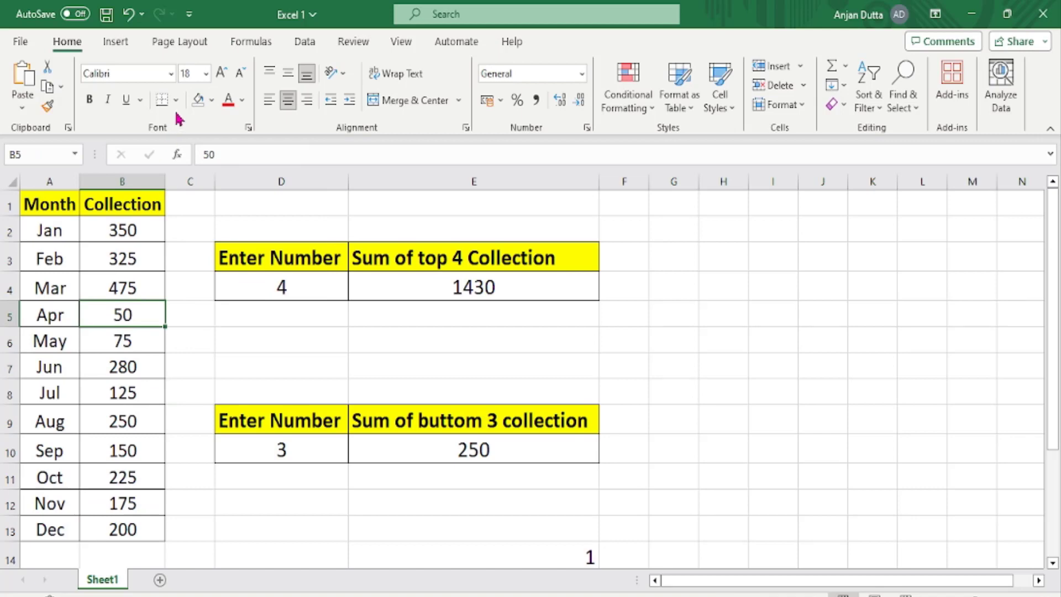
click(212, 100)
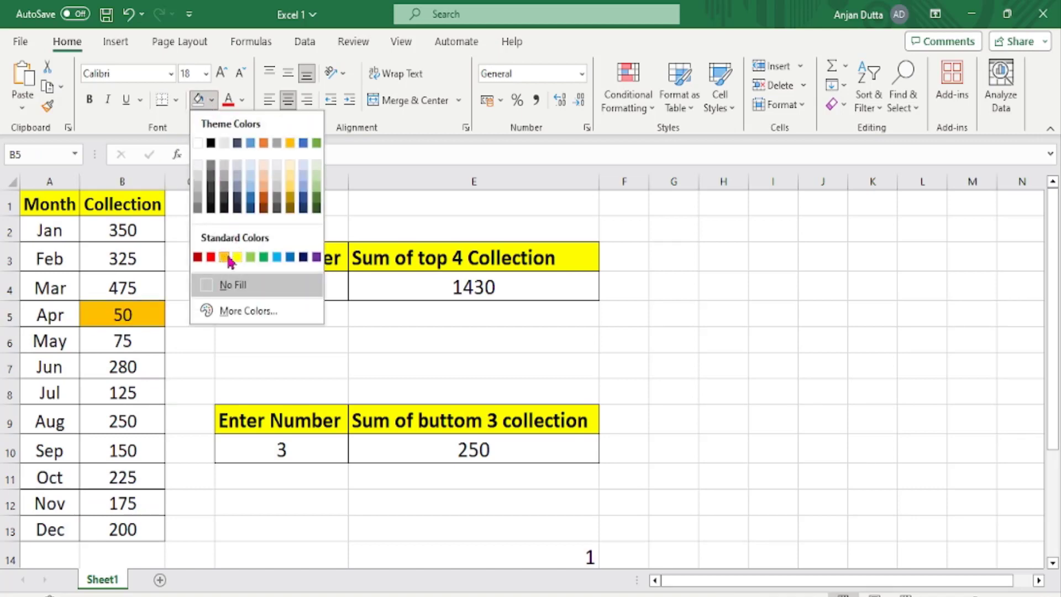
click(250, 257)
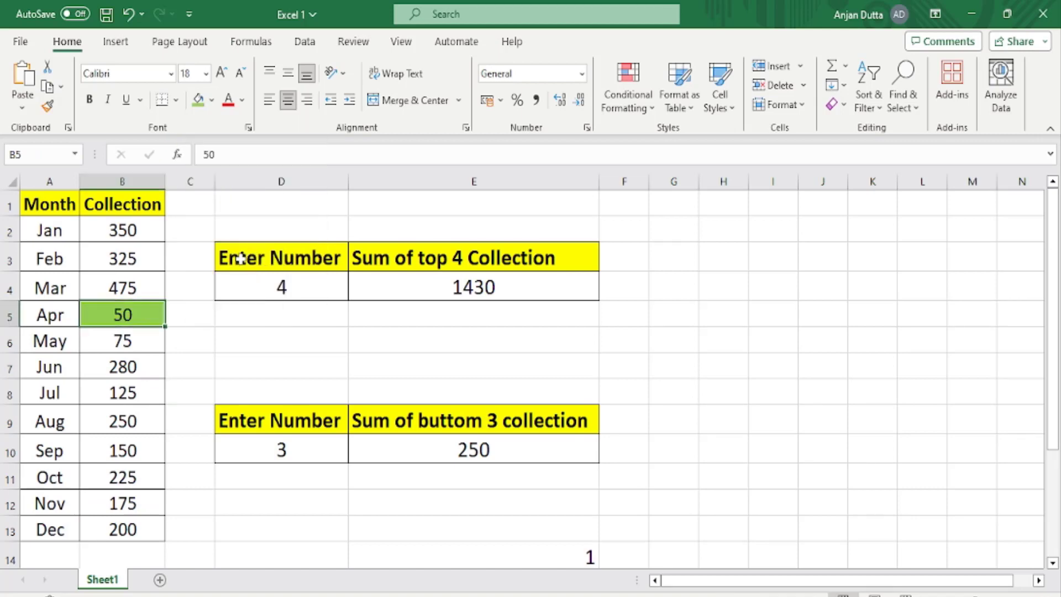
click(152, 343)
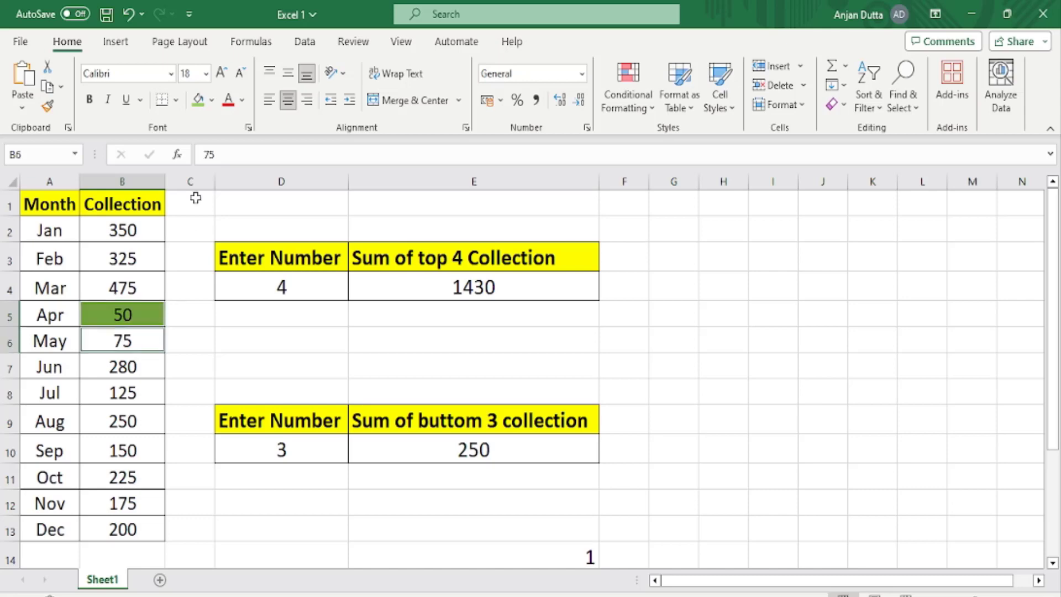
click(197, 104)
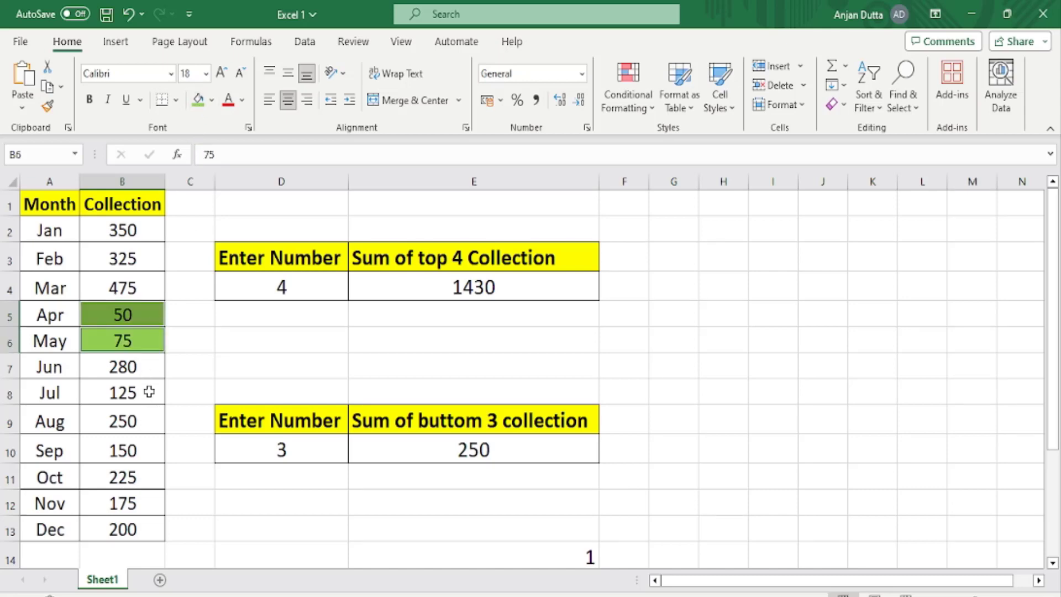
click(149, 391)
click(198, 104)
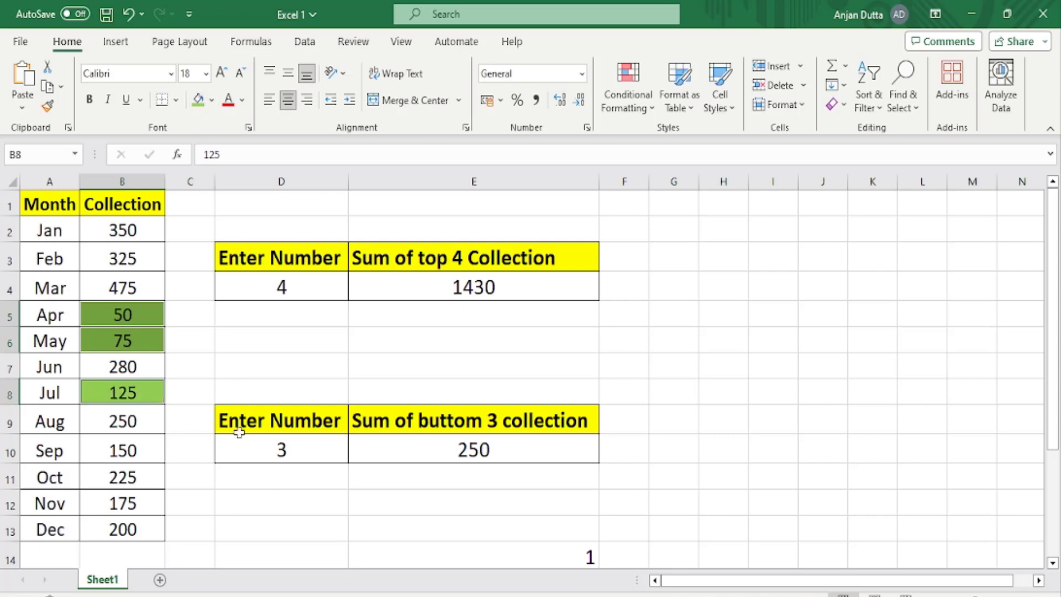
Set the number in D10 to 4 and check the bottom collection total in E10.
click(281, 452)
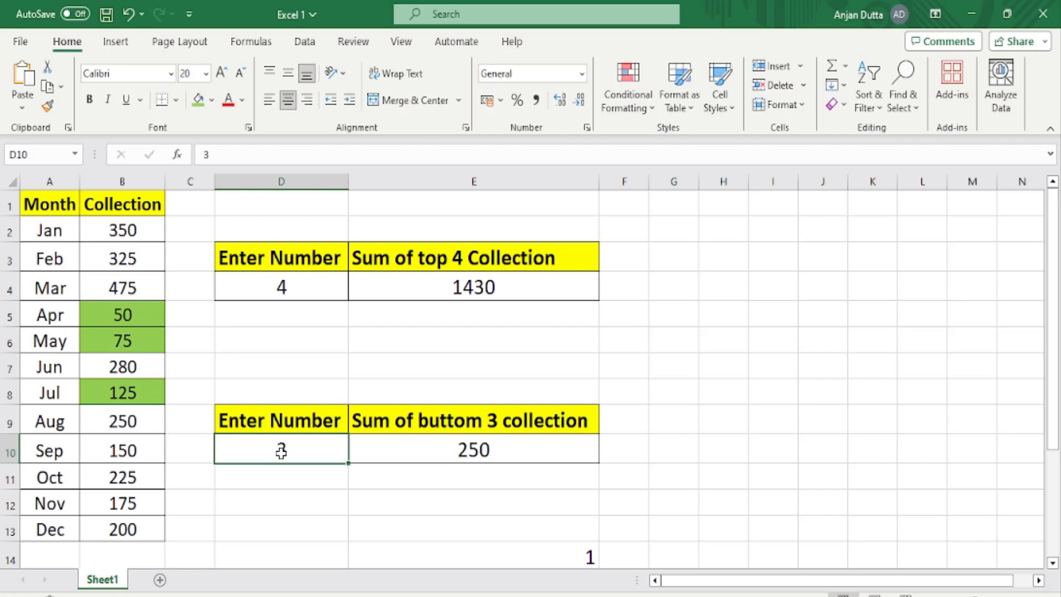
text(4)
click(306, 502)
click(398, 446)
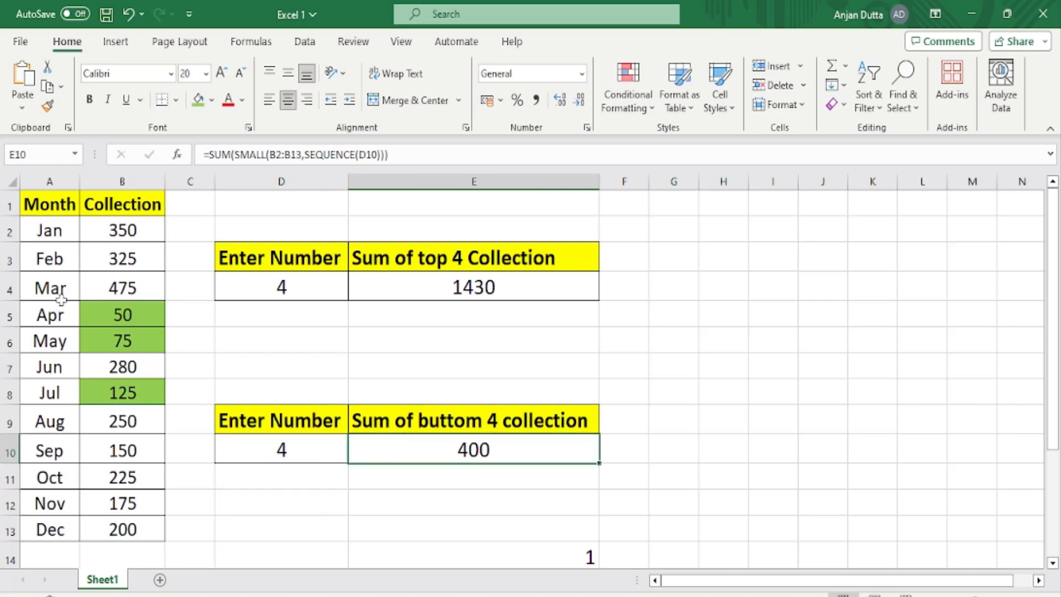
Fill the four lowest collection cells, B5, B6, B8 and B10, with light green.
click(114, 313)
drag(106, 341, 104, 348)
ctrl+click(105, 386)
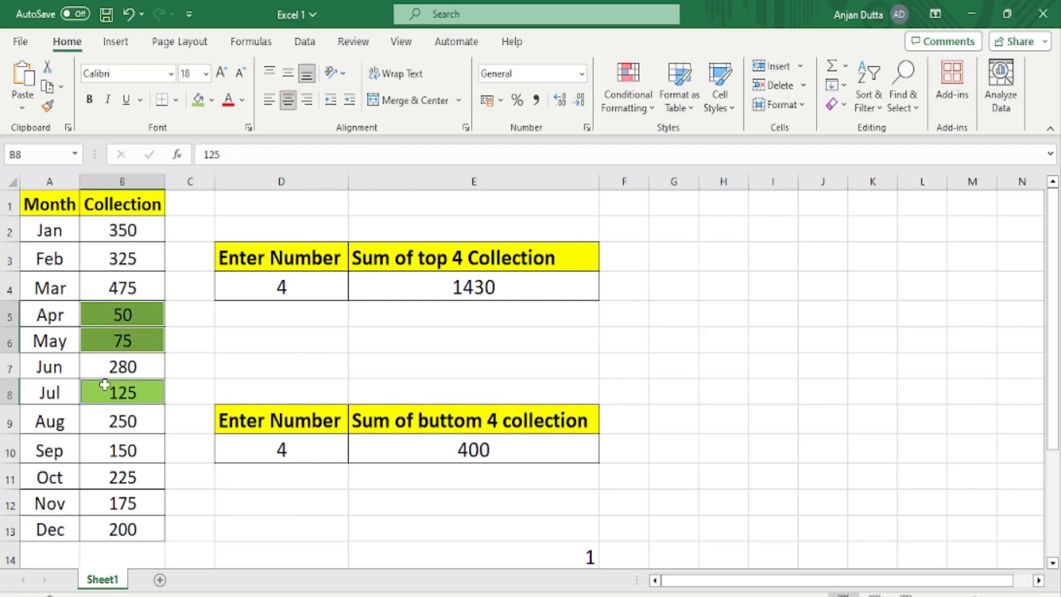
ctrl+click(120, 450)
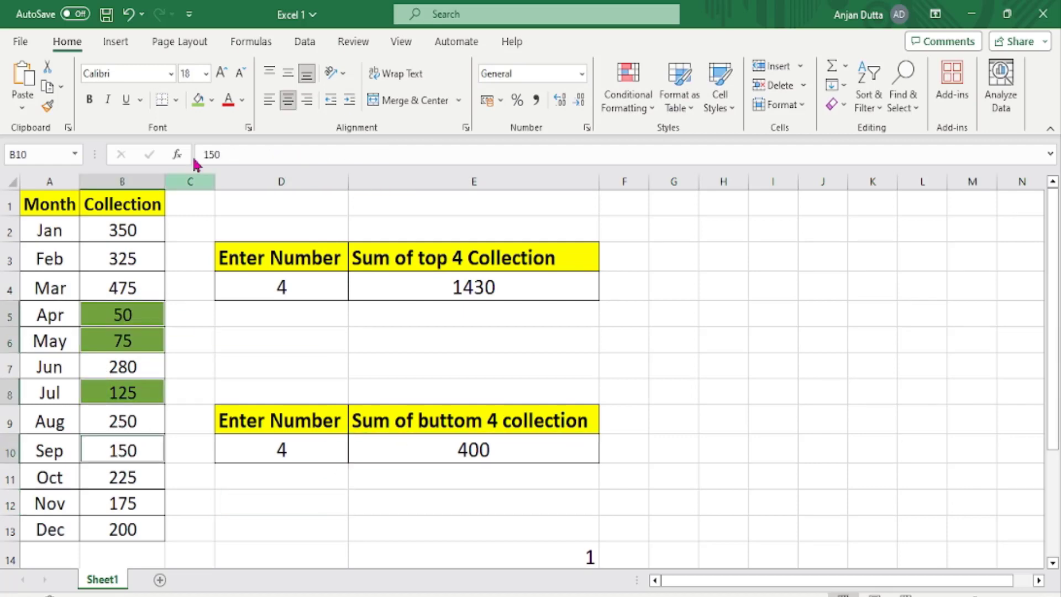
click(198, 102)
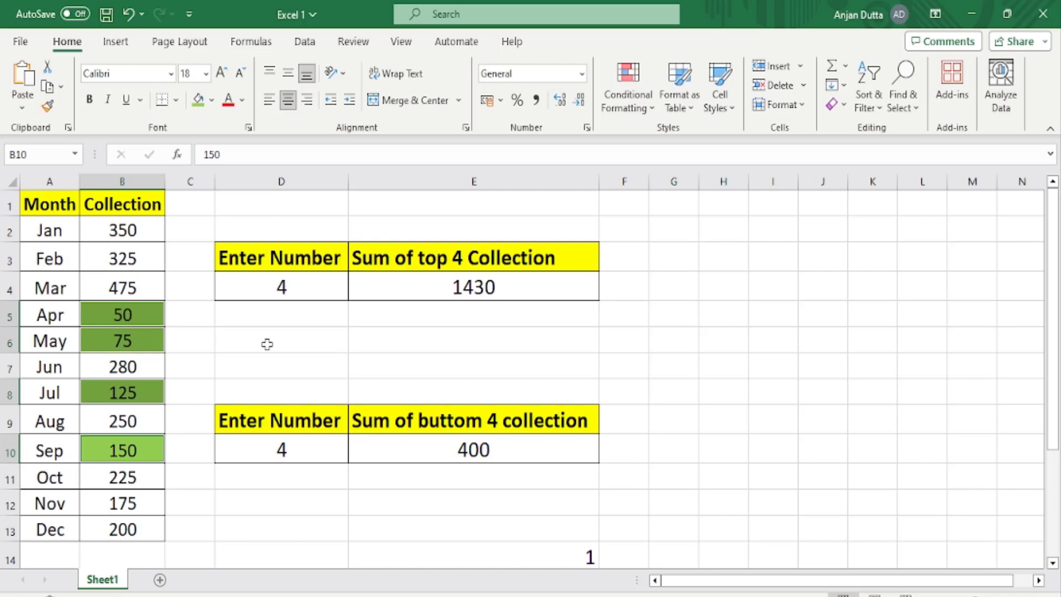
Review the SUM formulas in E4 and E10 and the dynamic header formula in E3, leaving them unedited.
click(424, 286)
double_click(424, 286)
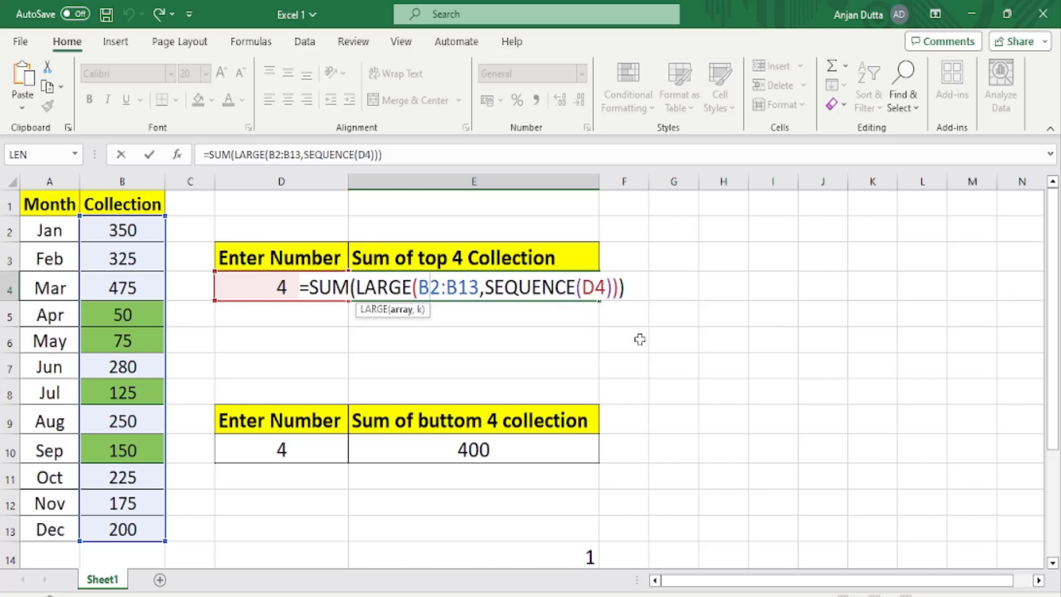
key(ctrl+Return)
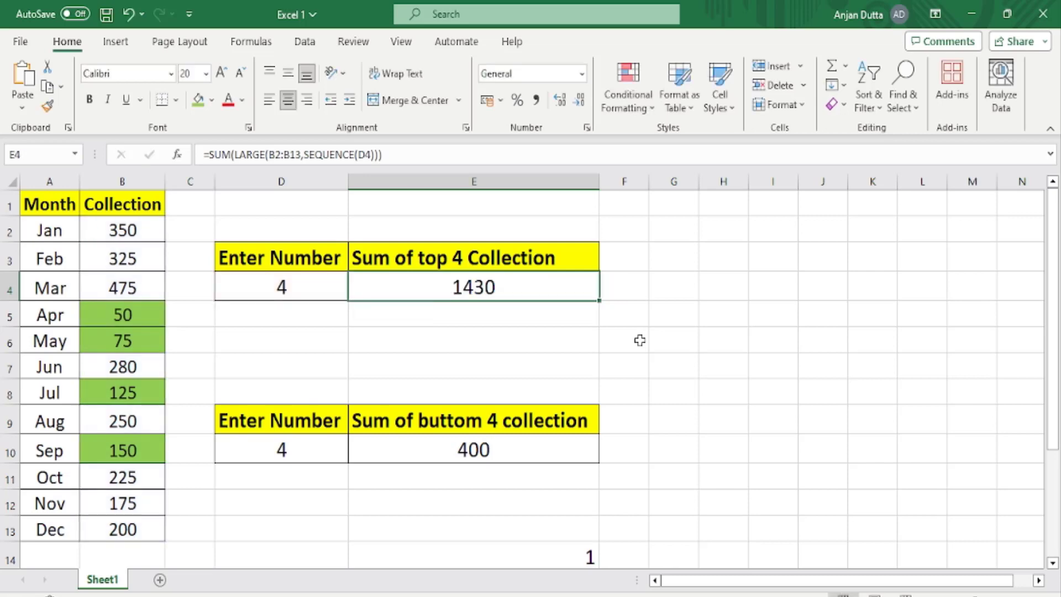
double_click(475, 448)
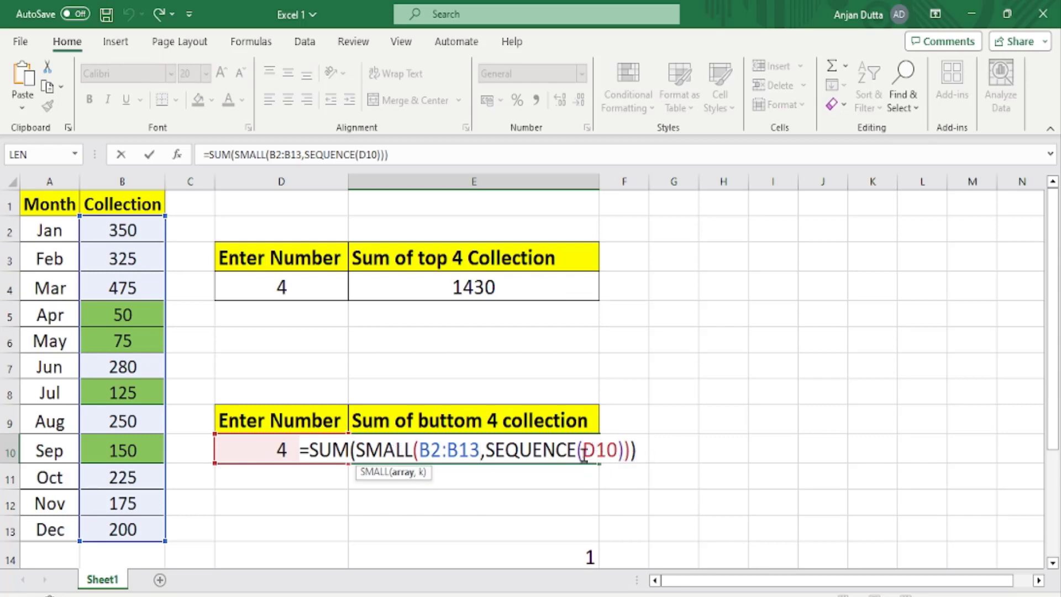
click(671, 449)
click(266, 455)
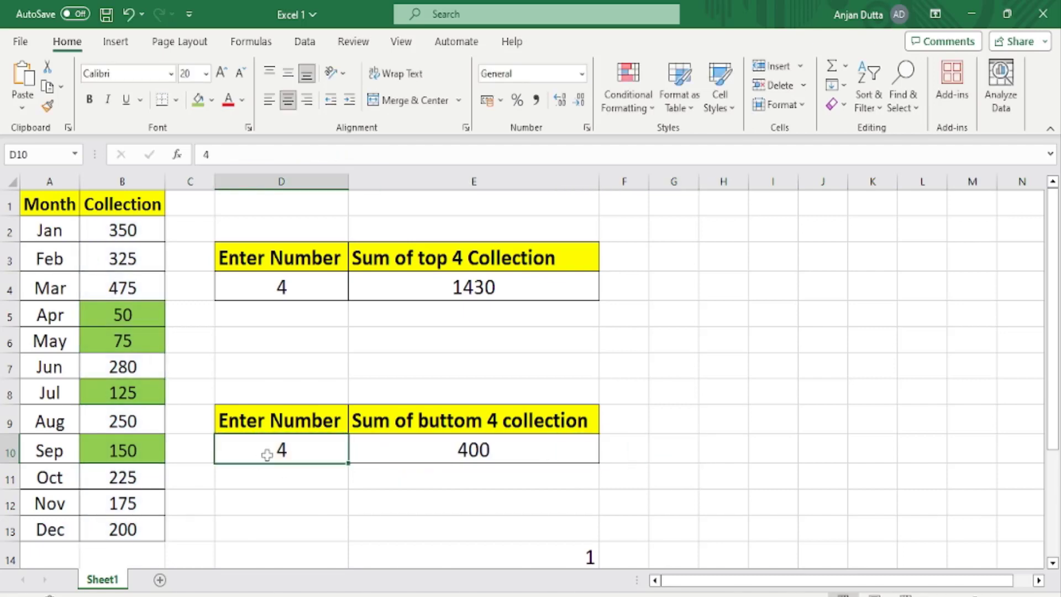
click(411, 255)
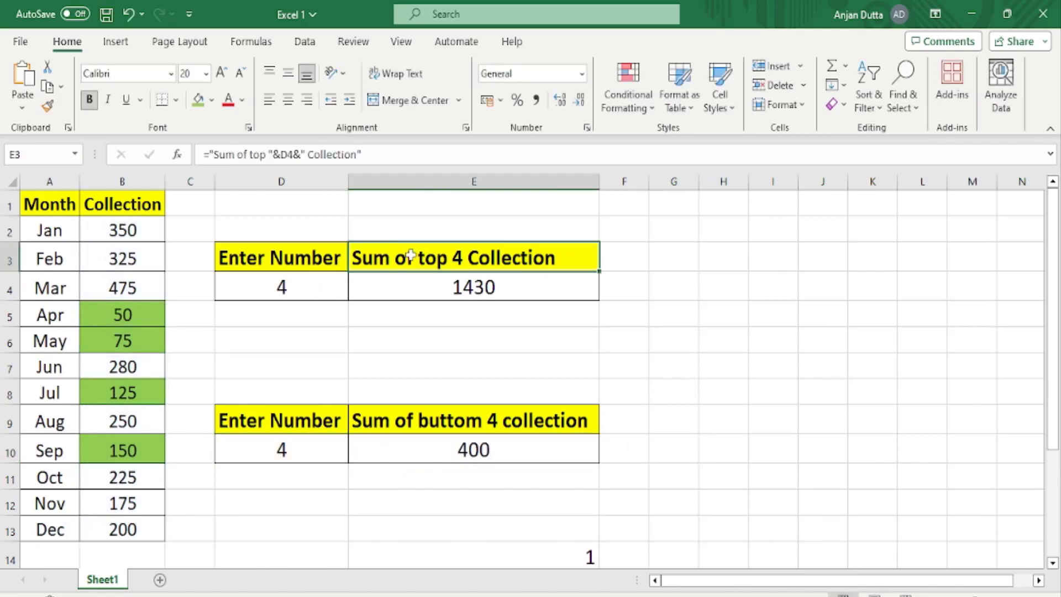
double_click(410, 255)
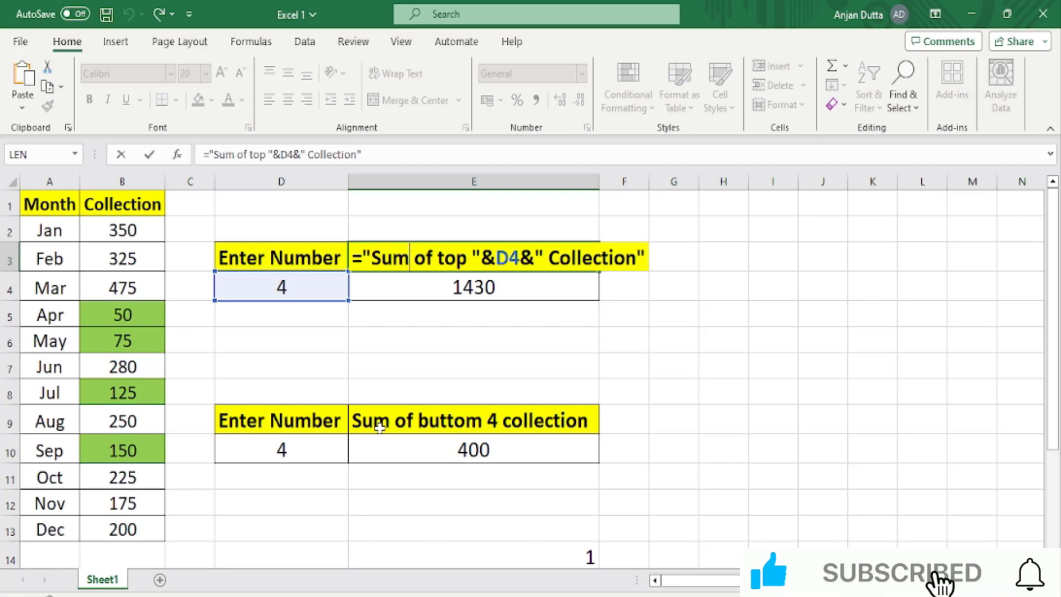
click(406, 336)
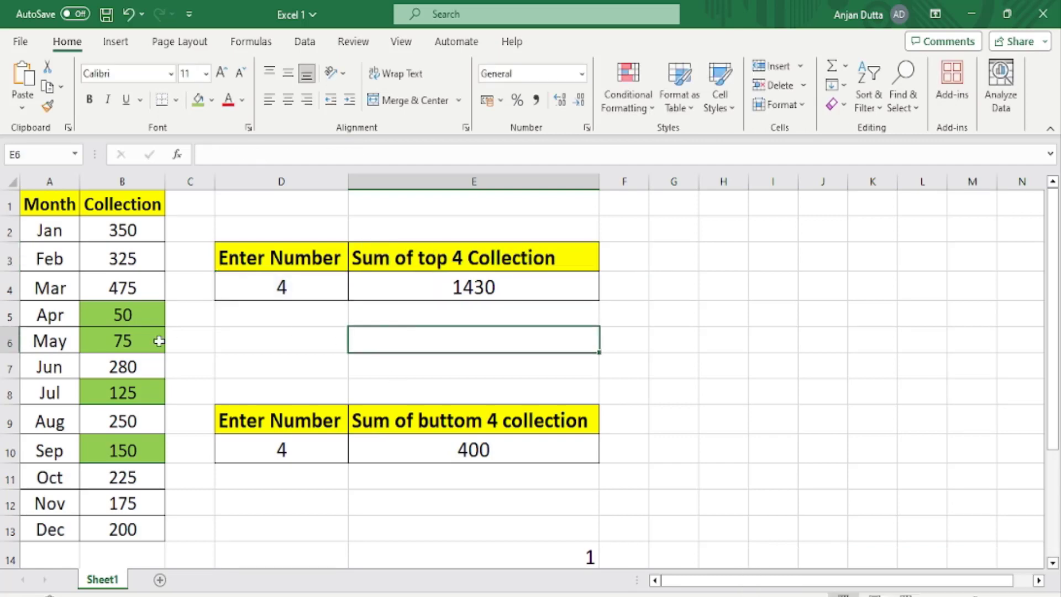
Remove the fill colour from the collection cells B5:B10.
drag(140, 312, 135, 464)
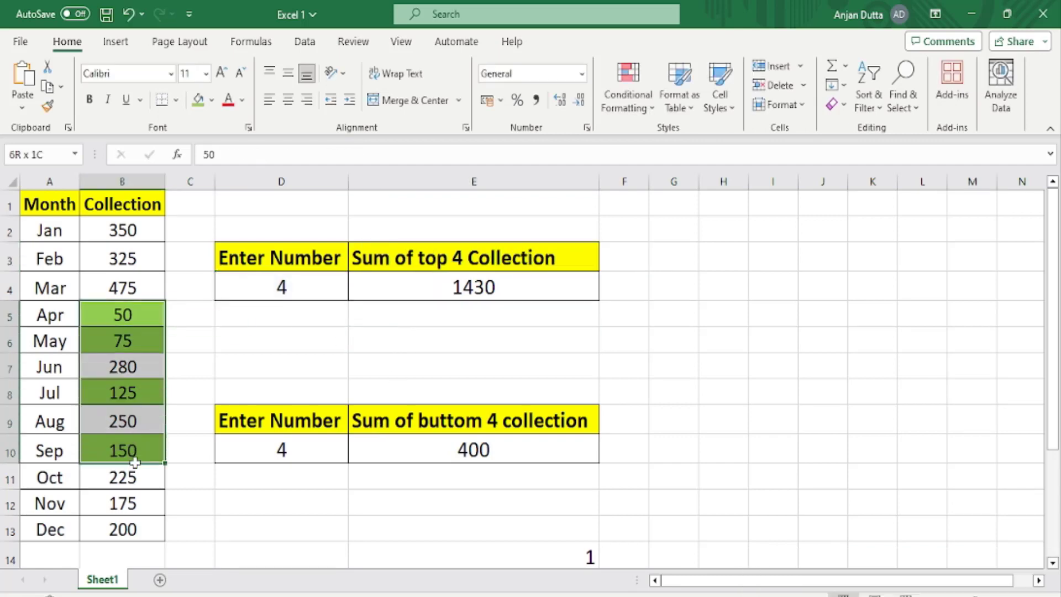
click(211, 100)
click(219, 283)
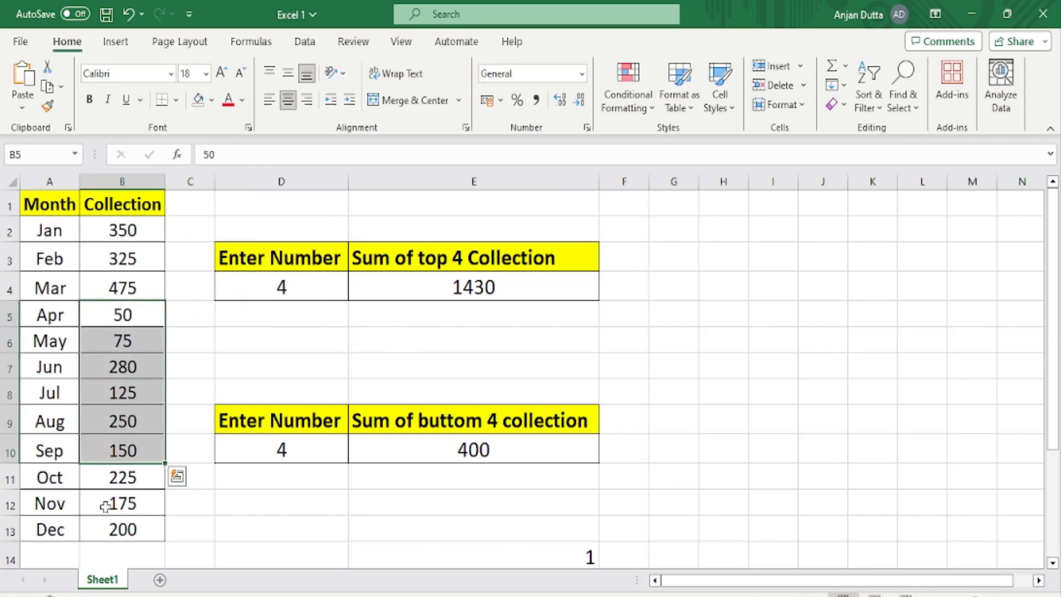
Enter 4 as the top collection number in D4 and 5 as the bottom collection number in D10.
click(283, 286)
text(4)
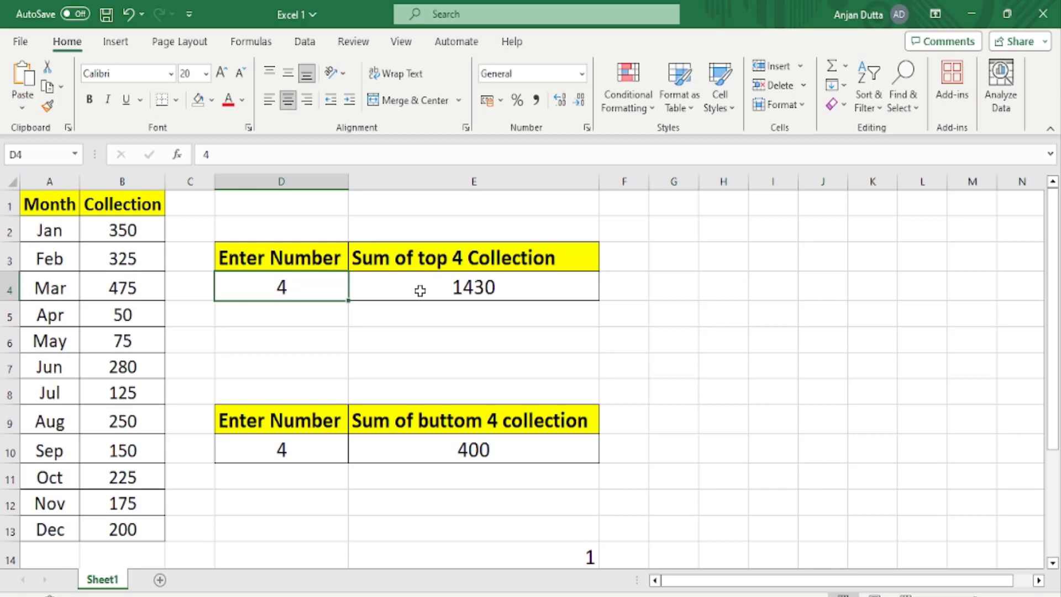
click(283, 454)
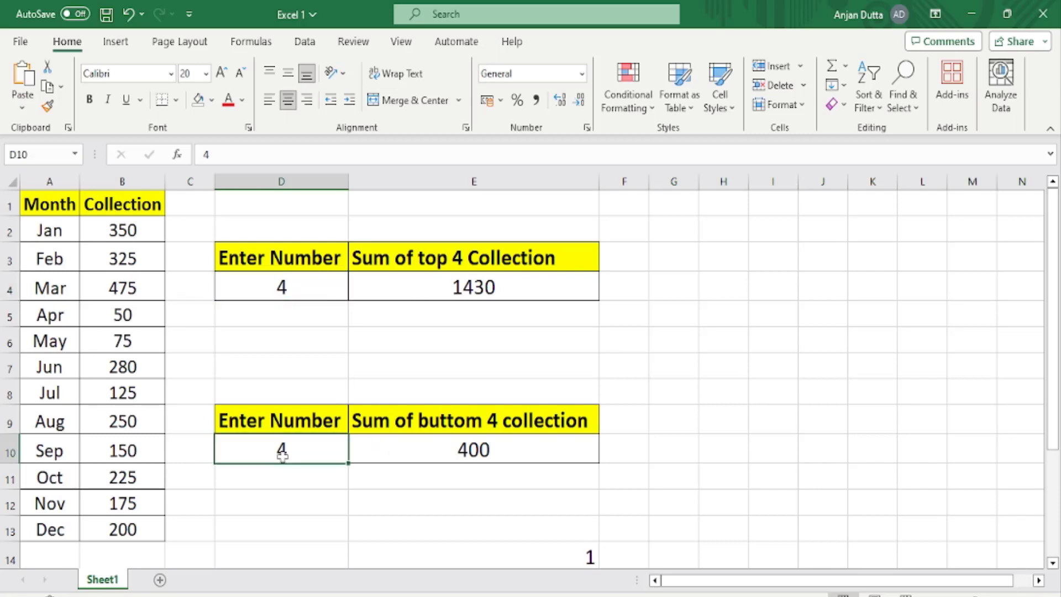
text(5)
key(Tab)
click(282, 455)
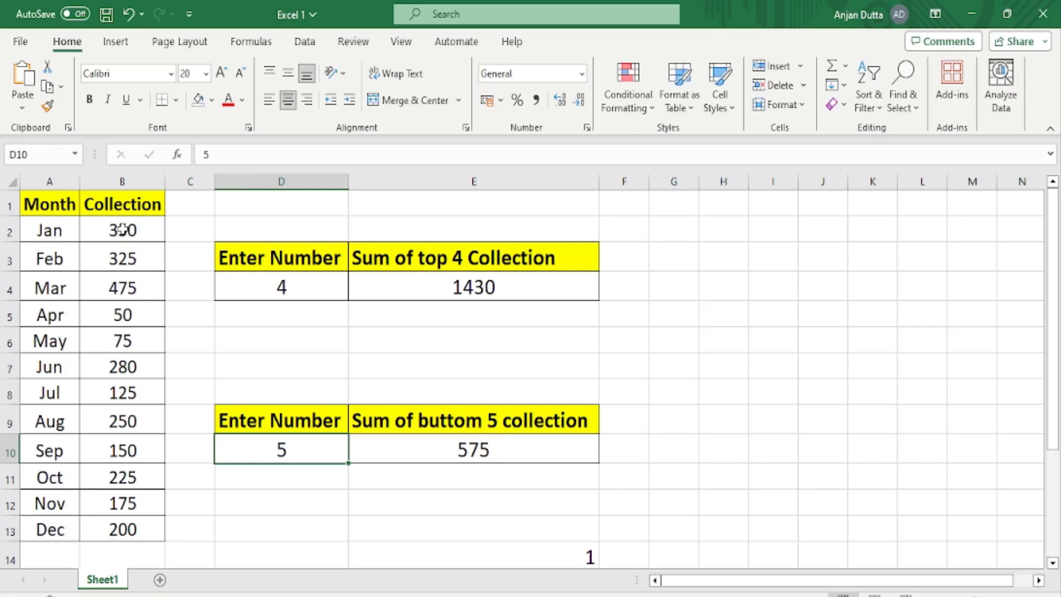
Start a new conditional formatting rule for B2:B13 that uses a formula to determine which cells to format.
drag(122, 229, 110, 529)
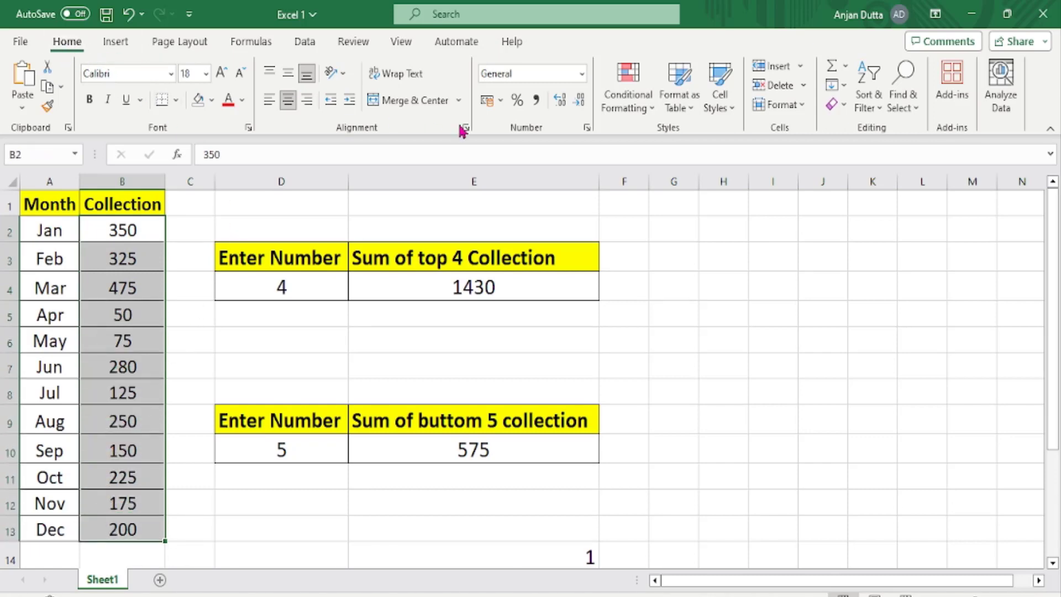
click(630, 108)
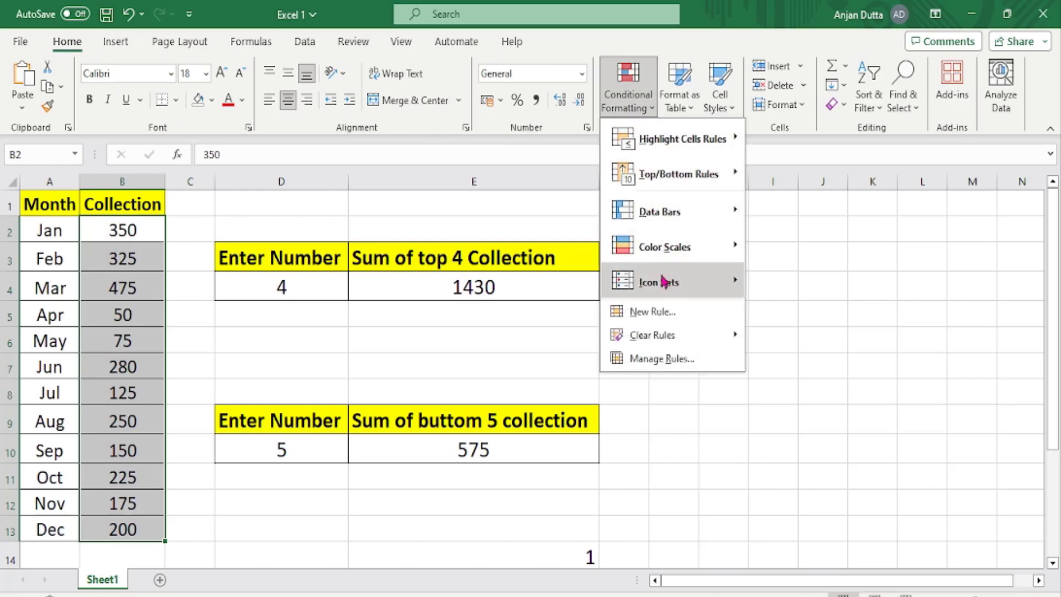
click(666, 315)
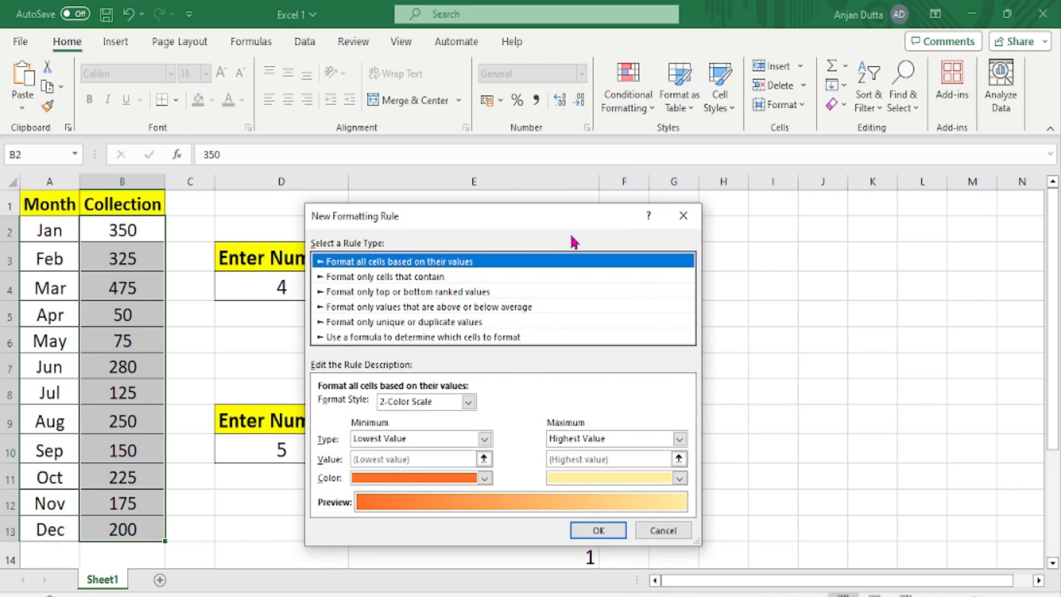
drag(493, 223, 543, 214)
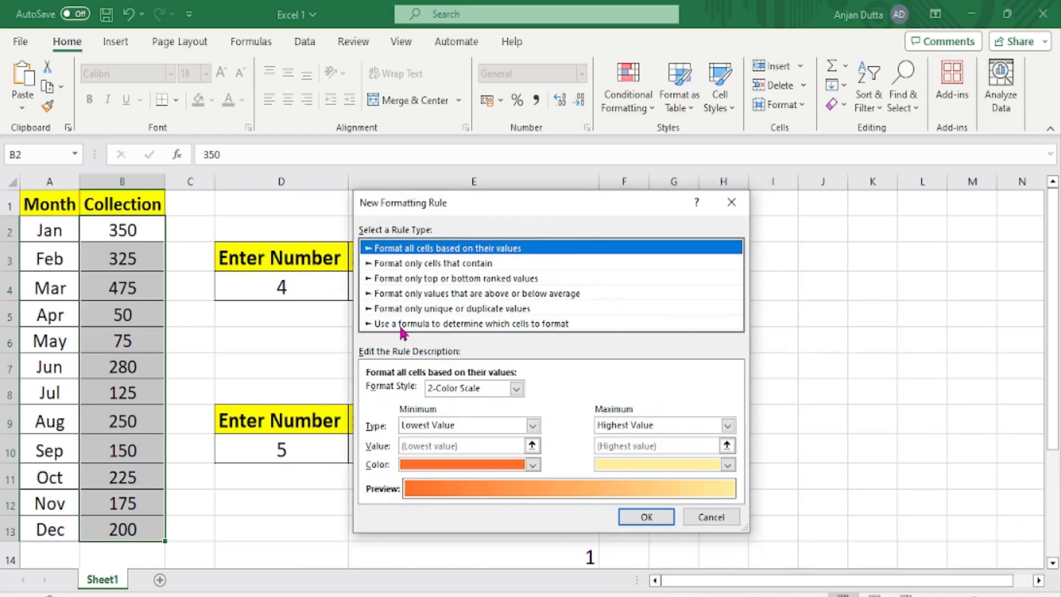
click(510, 325)
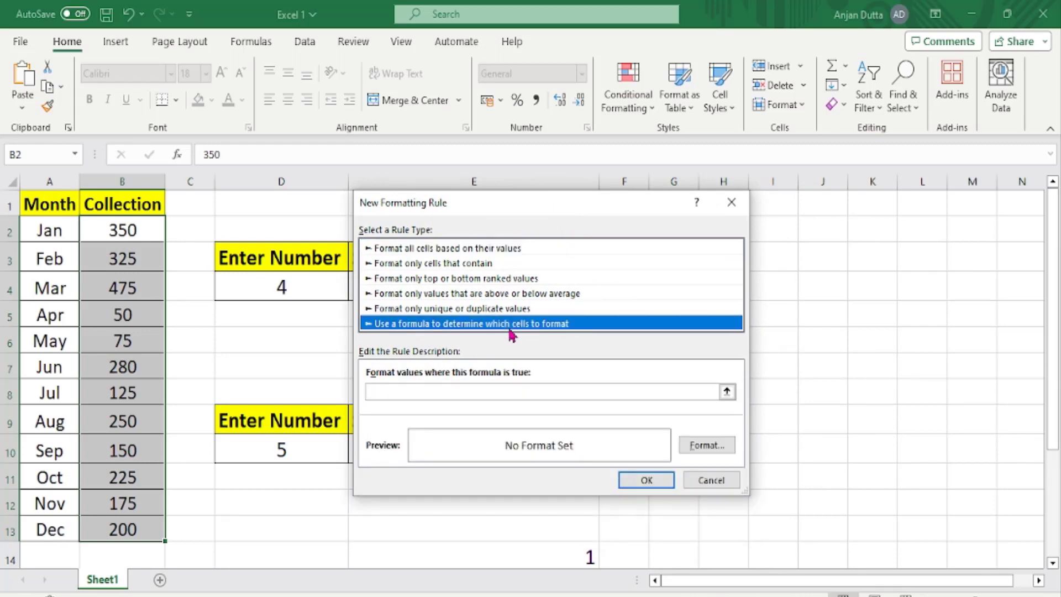
Begin the rule's formula with =$B$2>=LARGE( to compare the first collection cell against the LARGE function.
click(492, 392)
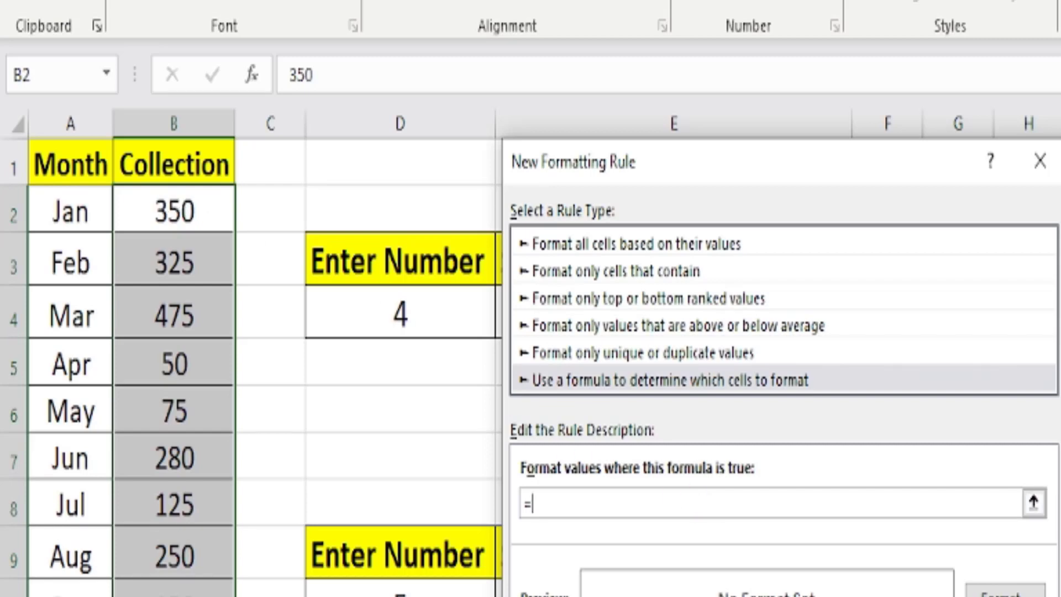
click(160, 218)
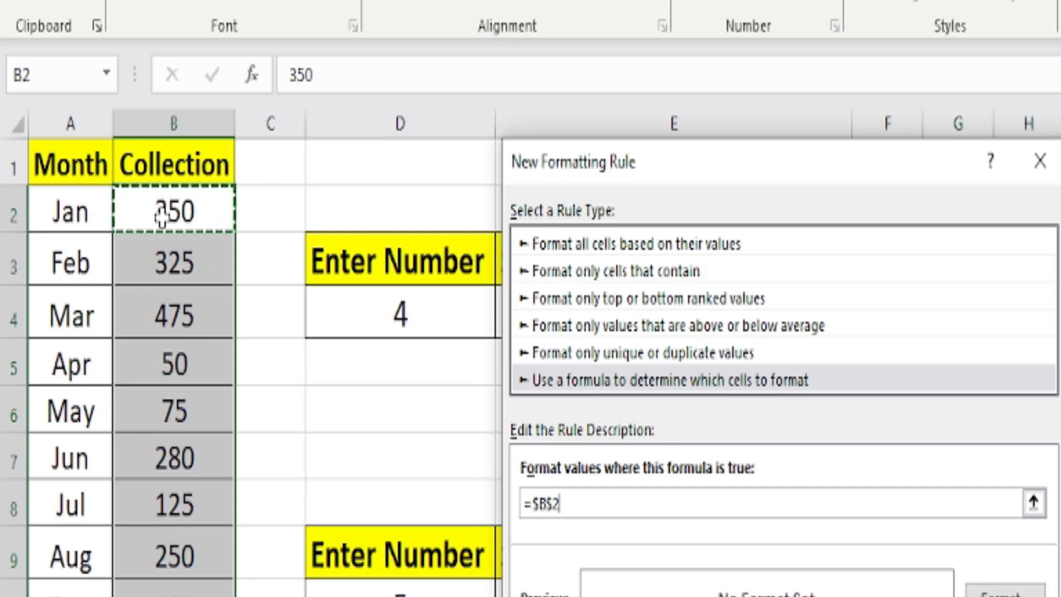
text(>)
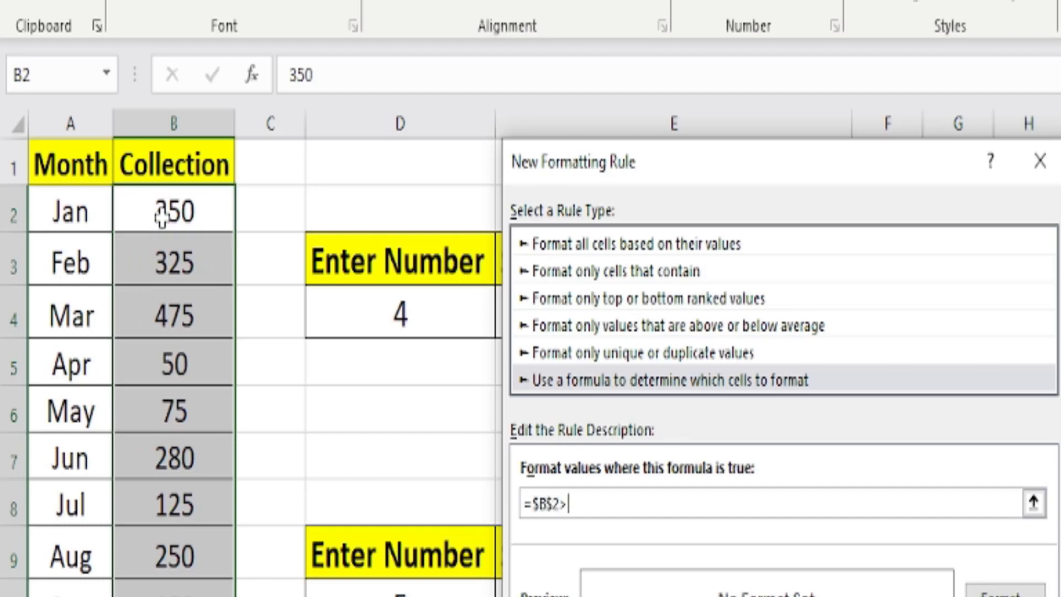
text(+)
key(BackSpace)
text(=)
text(LARGE()
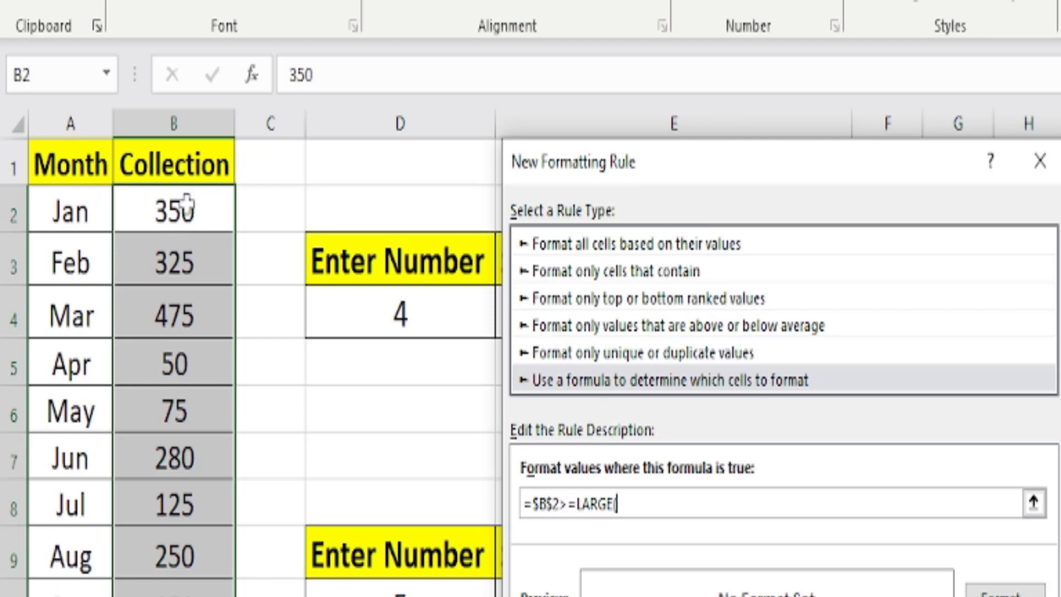
Complete LARGE with $B$2:$B$13 and $D$4 and make the first reference row-relative, giving =$B2>=LARGE($B$2:$B$13,$D$4).
drag(190, 205, 177, 596)
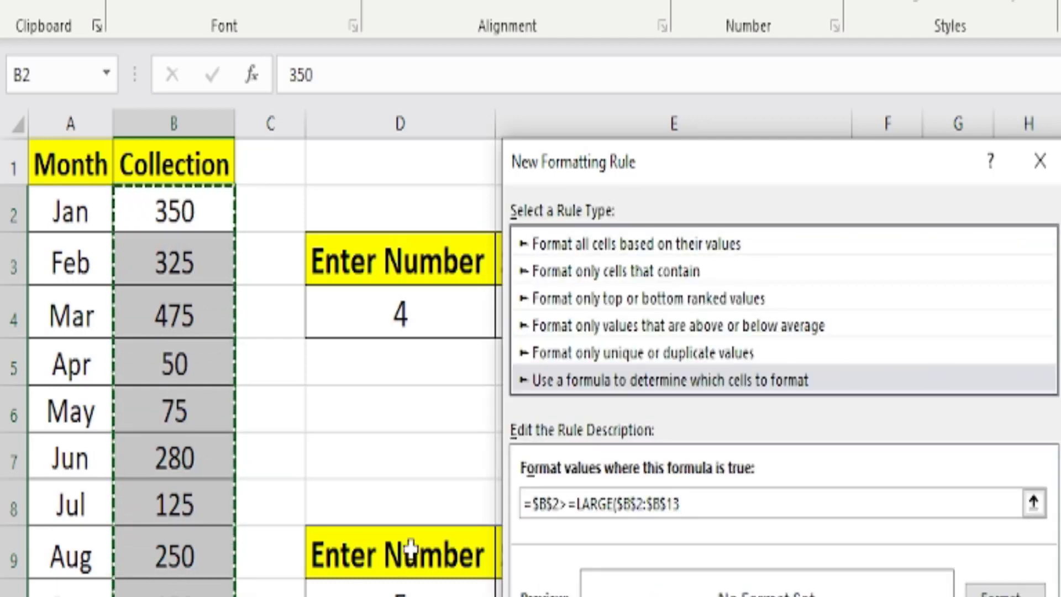
text(,)
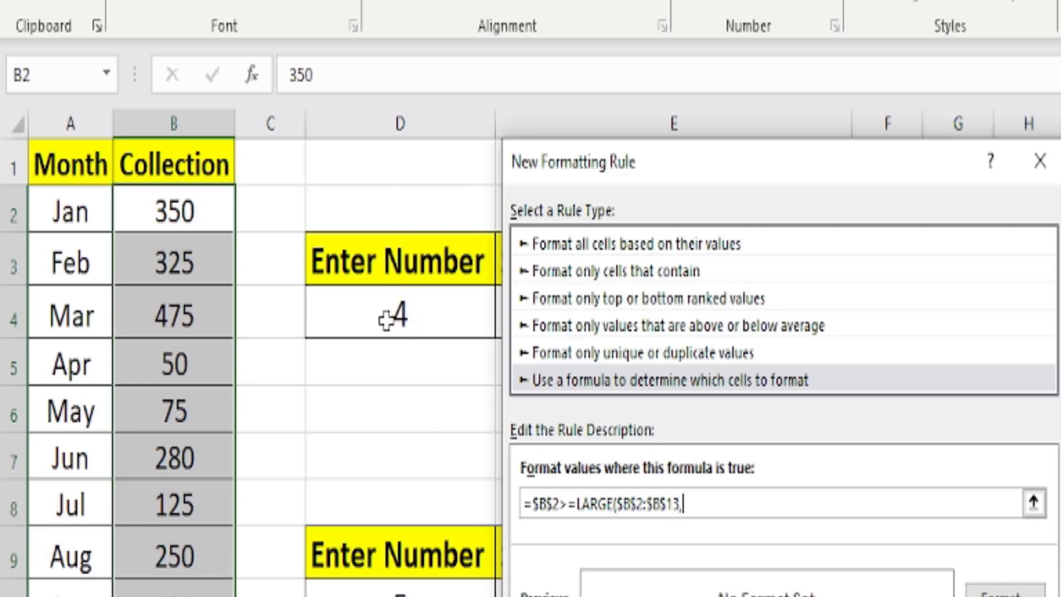
click(405, 315)
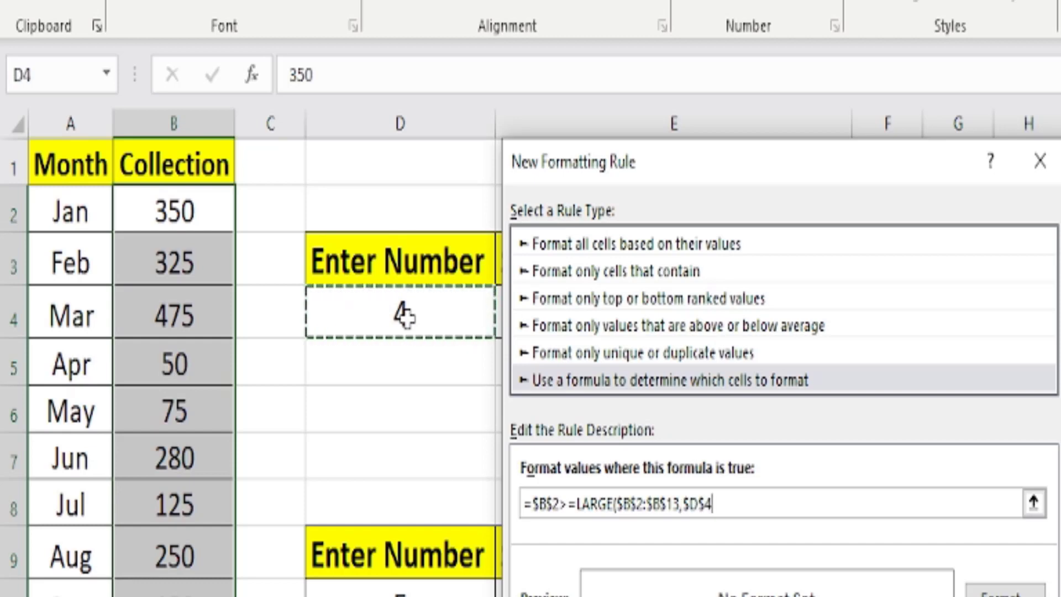
text())
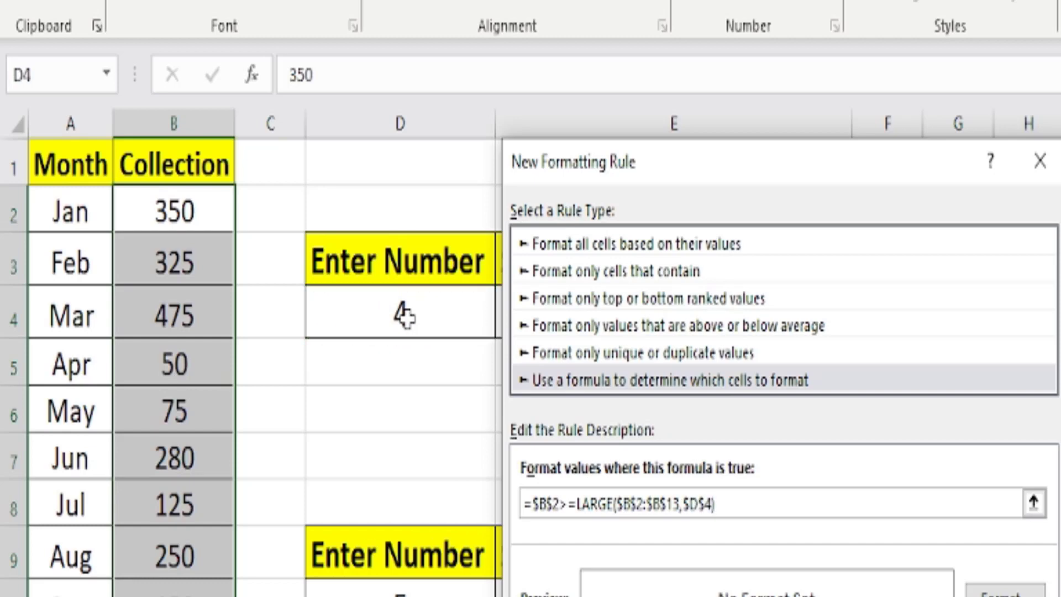
click(552, 503)
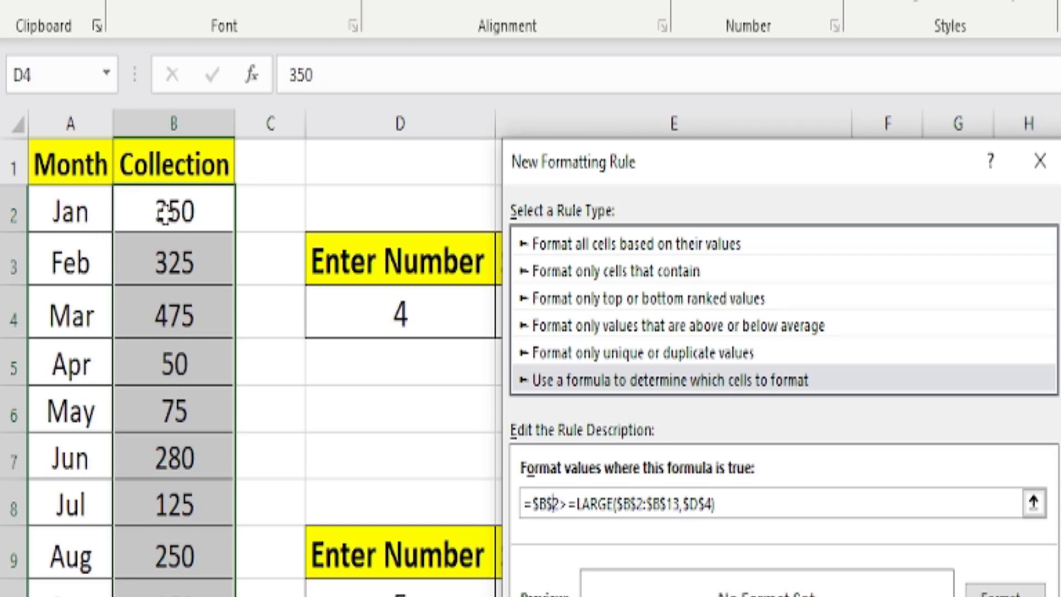
key(BackSpace)
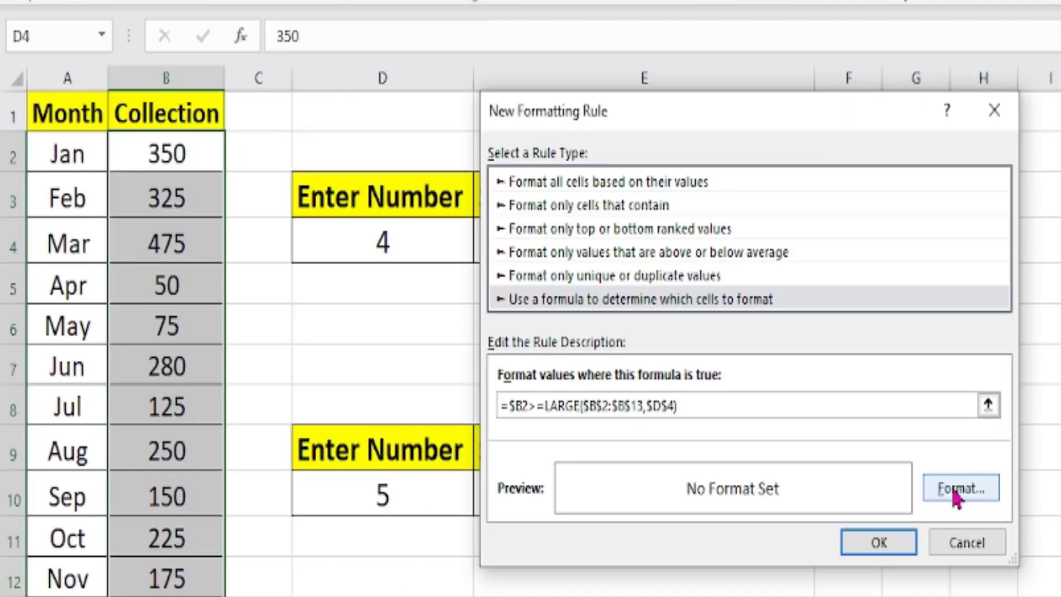
Give the rule a light green background fill and apply it to the collection cells.
click(956, 496)
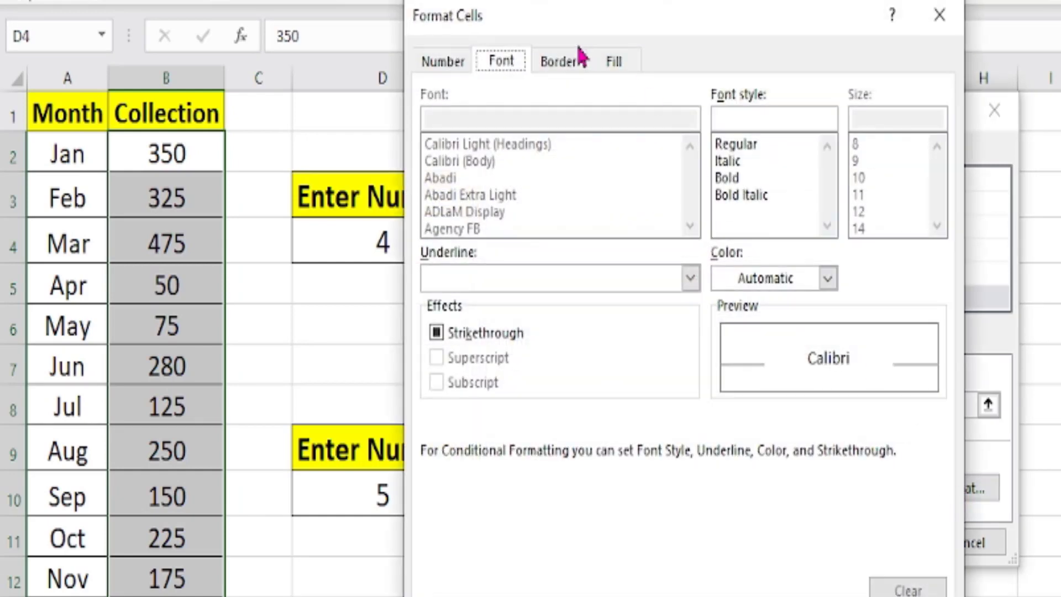
click(615, 61)
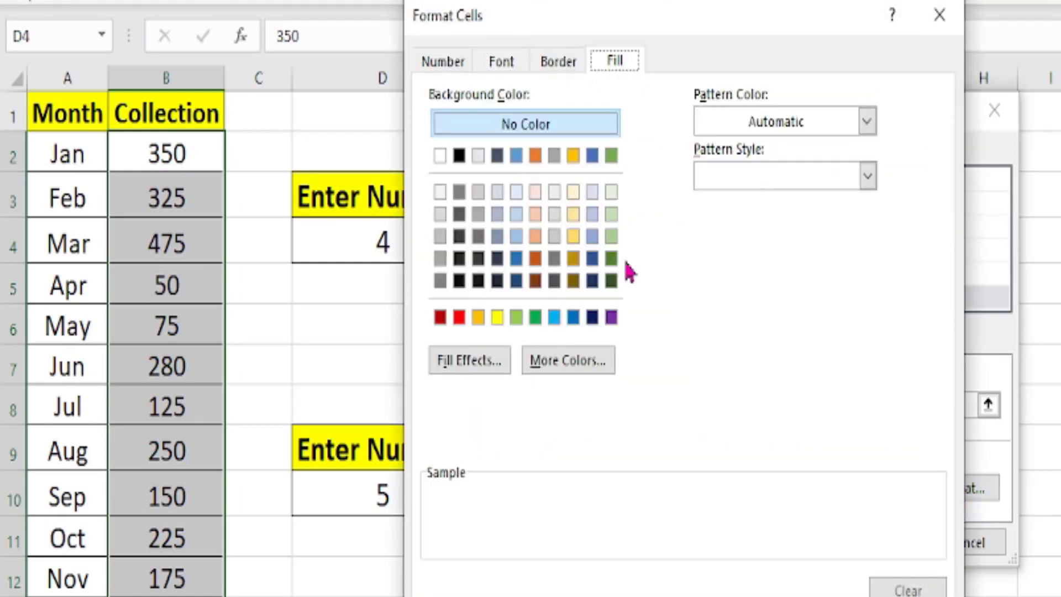
click(612, 237)
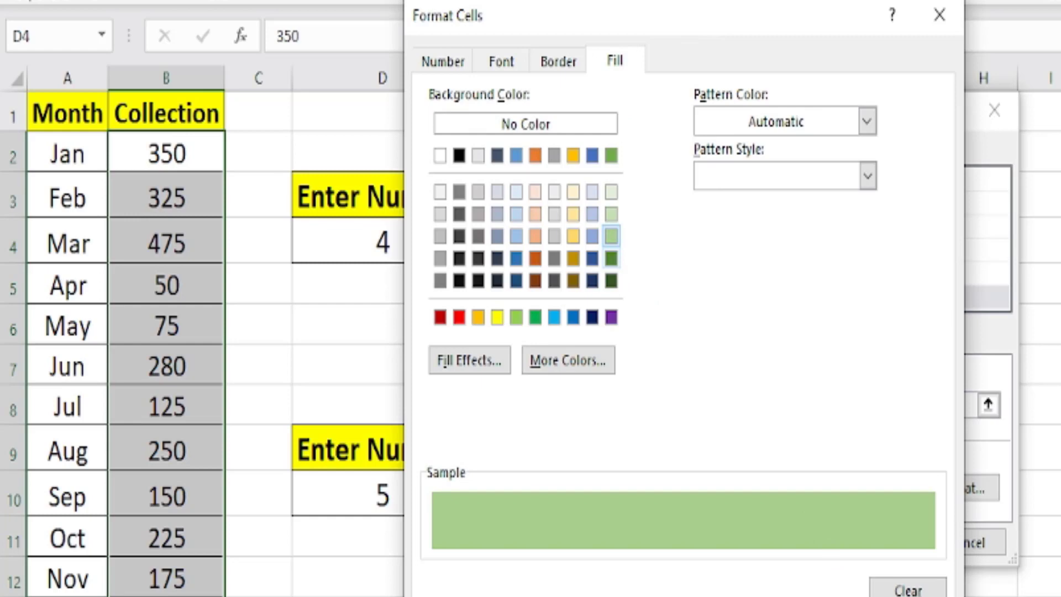
key(Return)
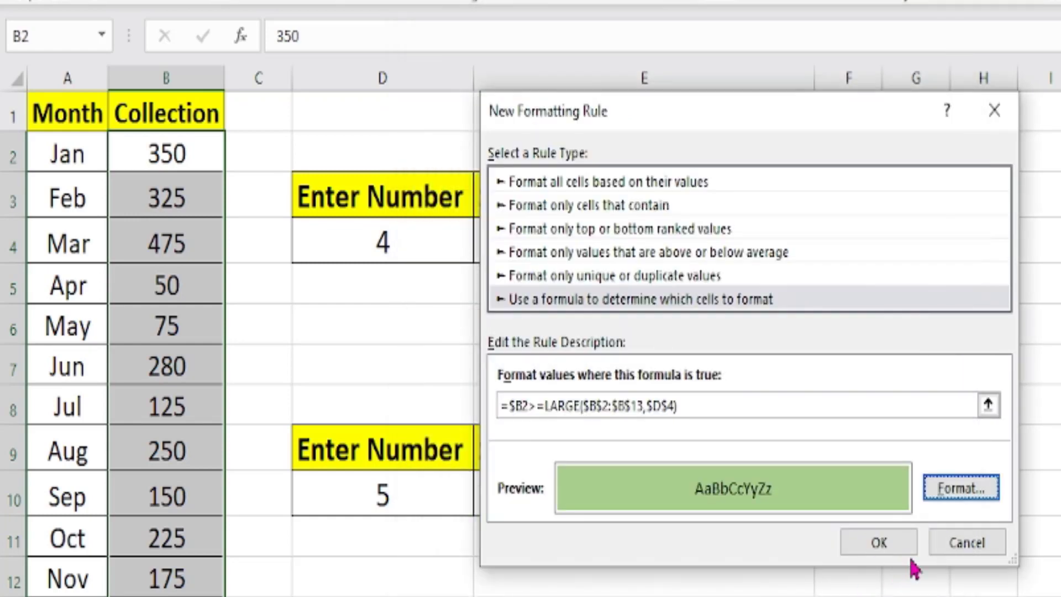
click(891, 546)
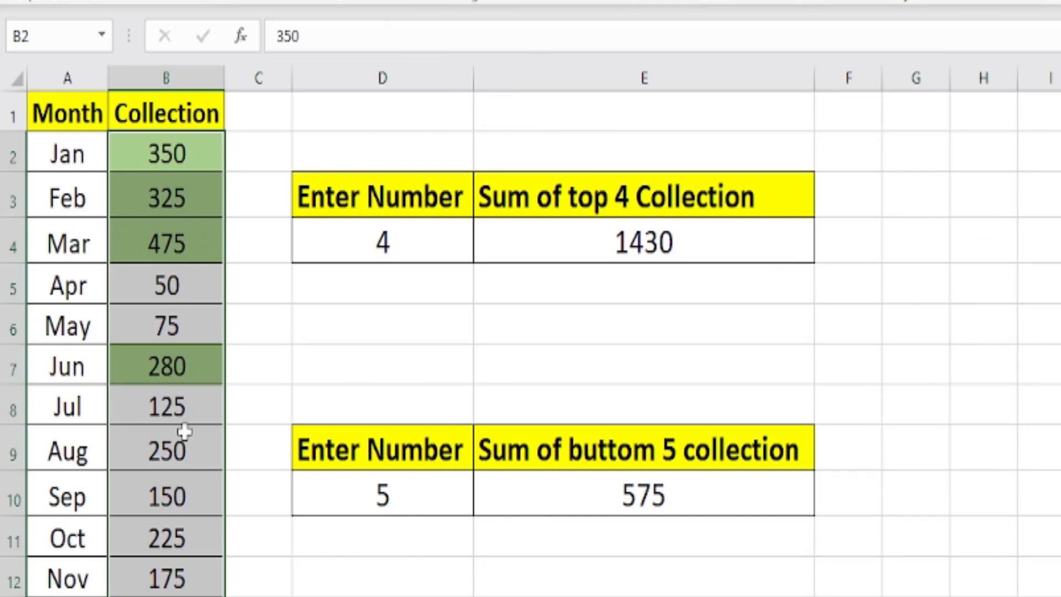
Try the top-collection highlighting with 3 in D4, and leave the count set to 6.
click(368, 252)
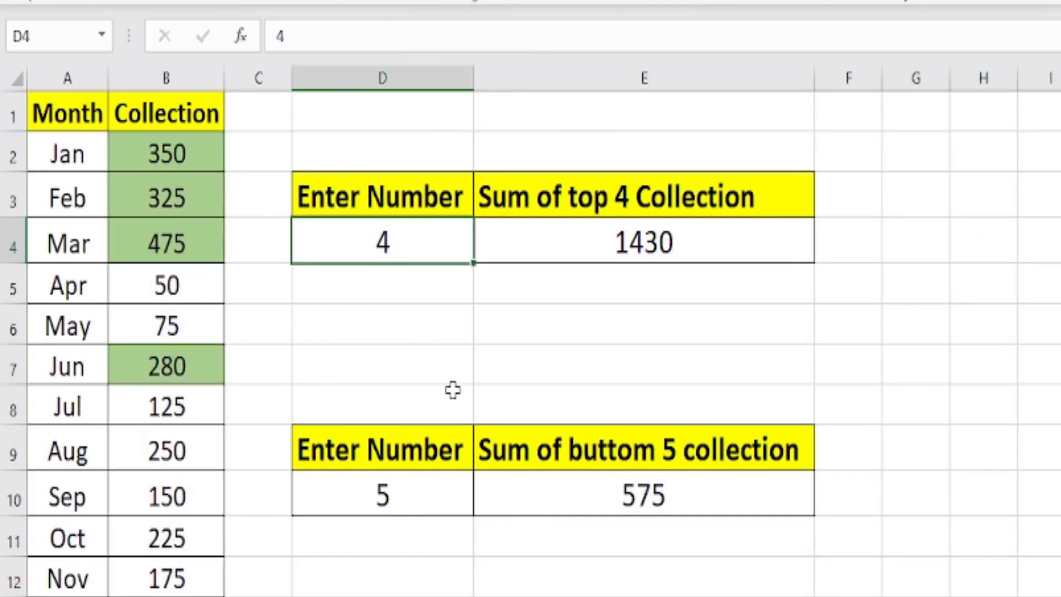
text(3)
key(Return)
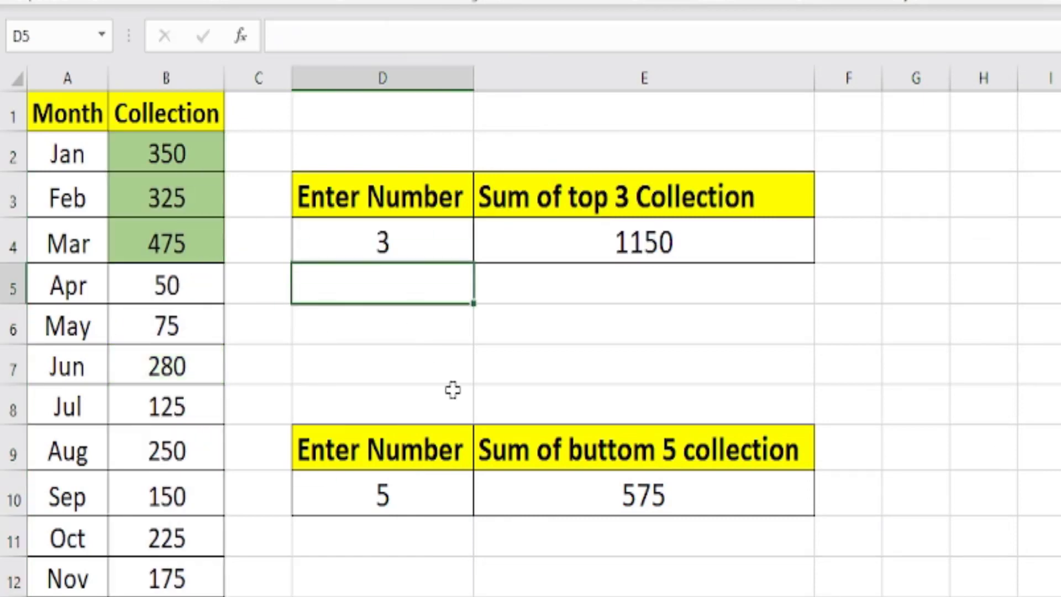
click(415, 243)
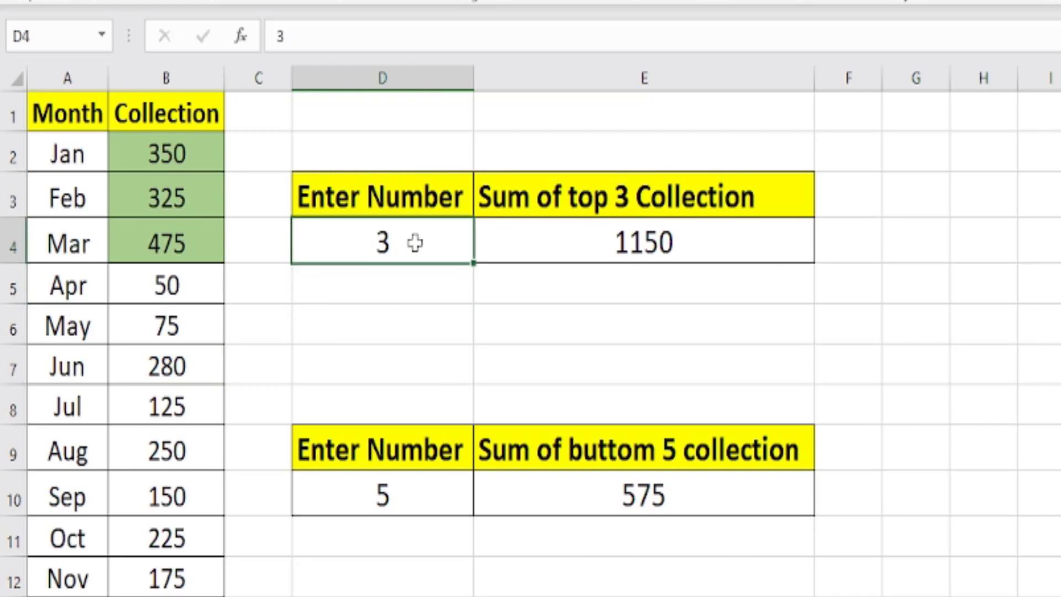
text(6)
key(Return)
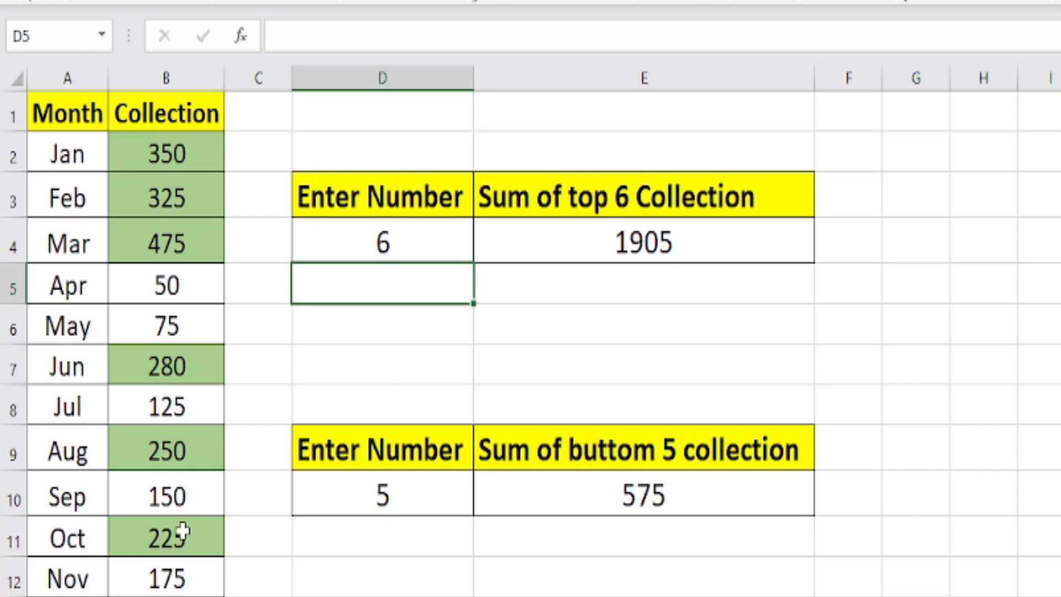
click(383, 242)
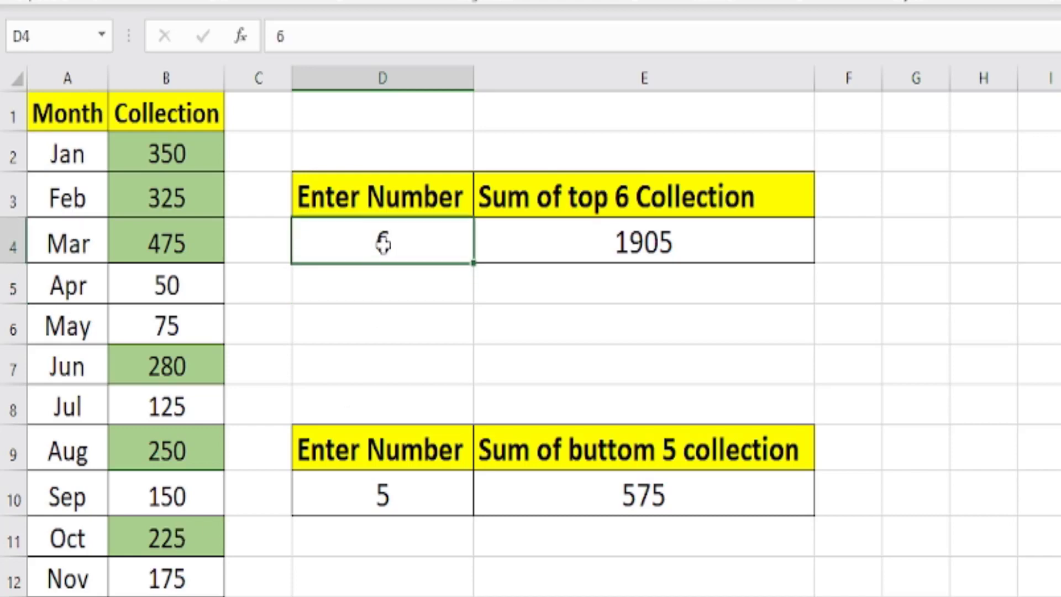
Start another conditional formatting rule for B2:B13 that uses a formula, this time for the bottom collections.
click(567, 245)
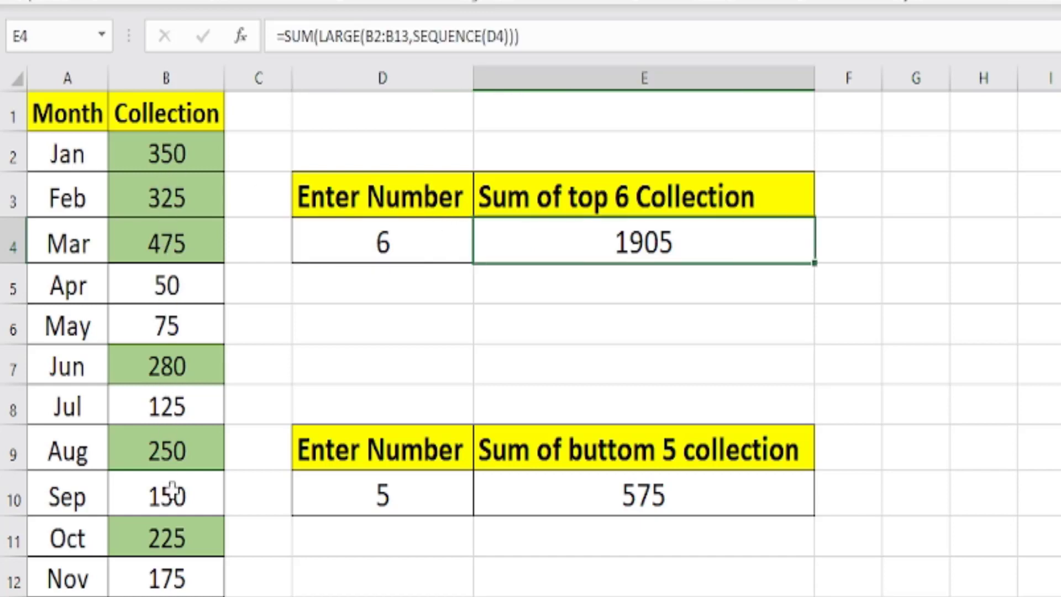
click(511, 498)
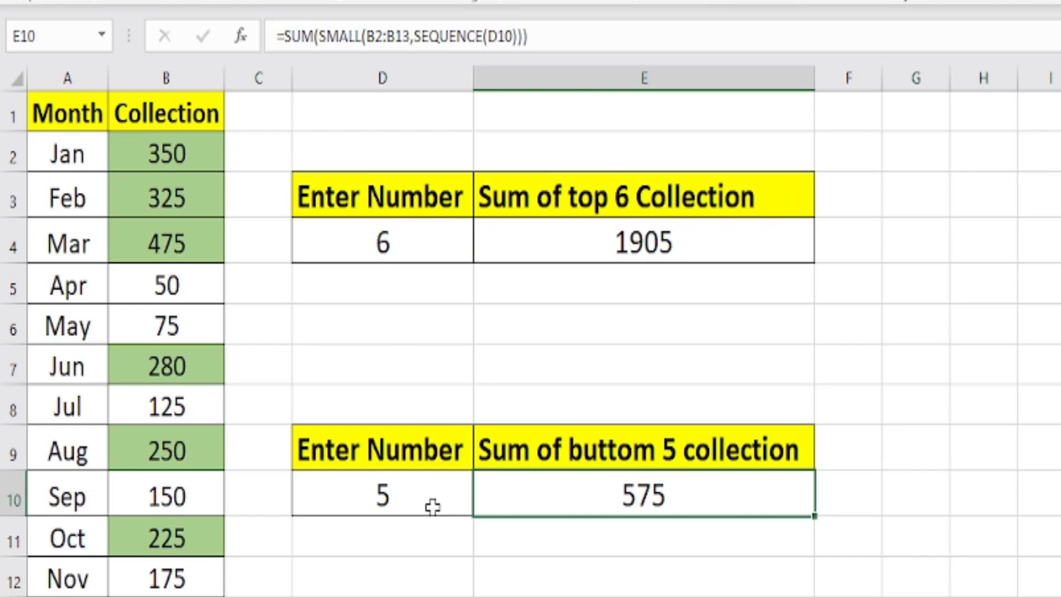
click(431, 504)
drag(155, 140, 165, 594)
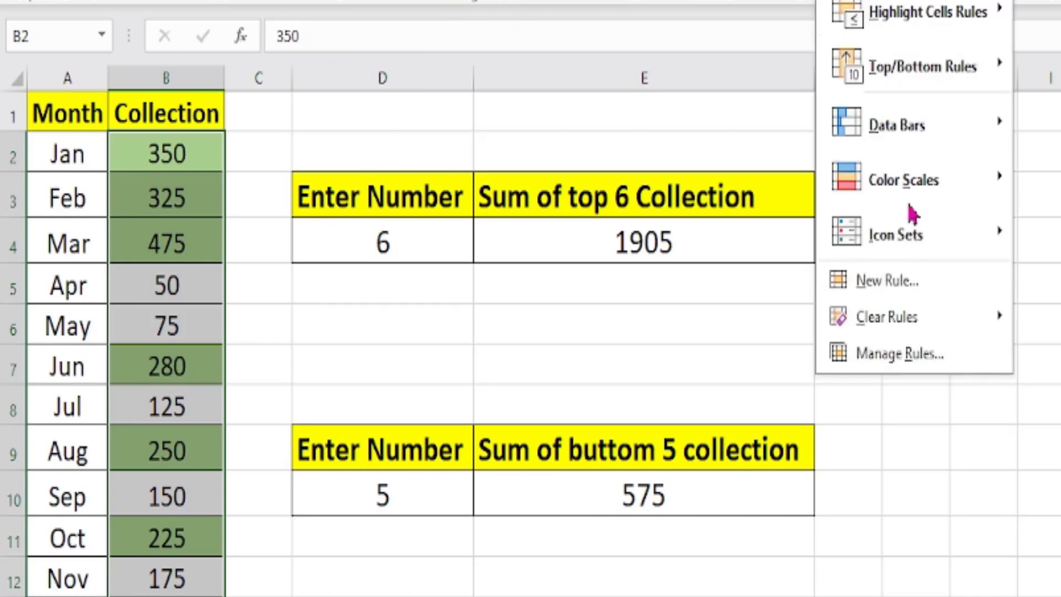
click(916, 279)
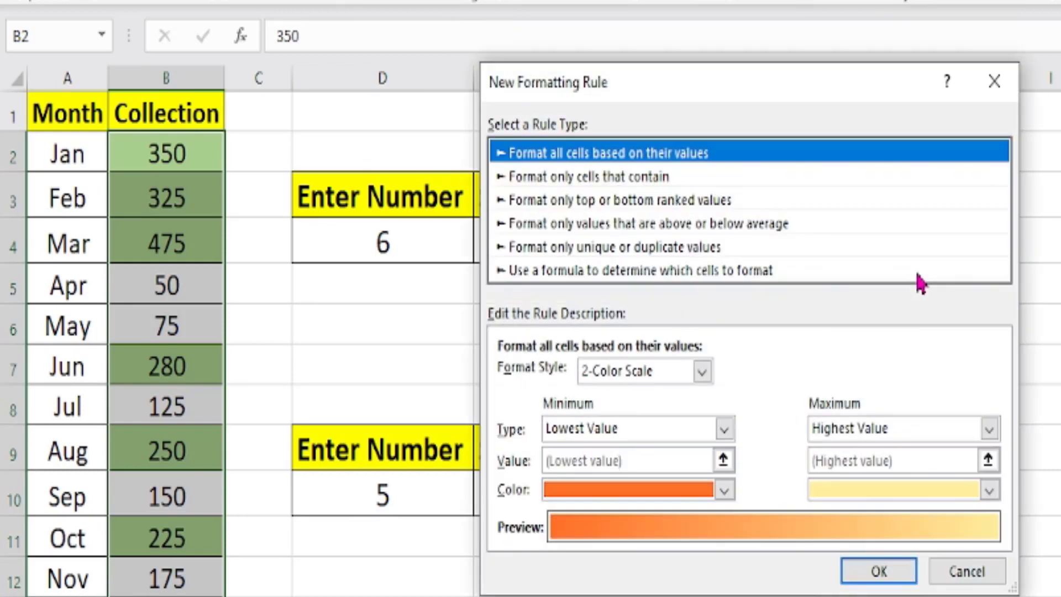
click(743, 277)
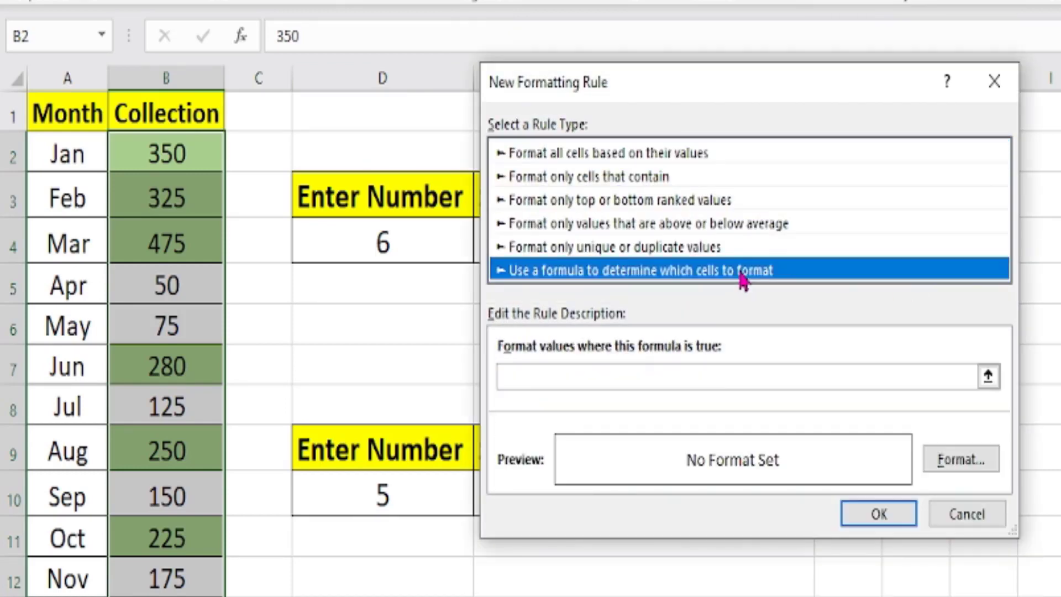
Begin the new rule's formula with =$B$2<=SMALL( to compare the first collection cell against the SMALL function.
click(716, 374)
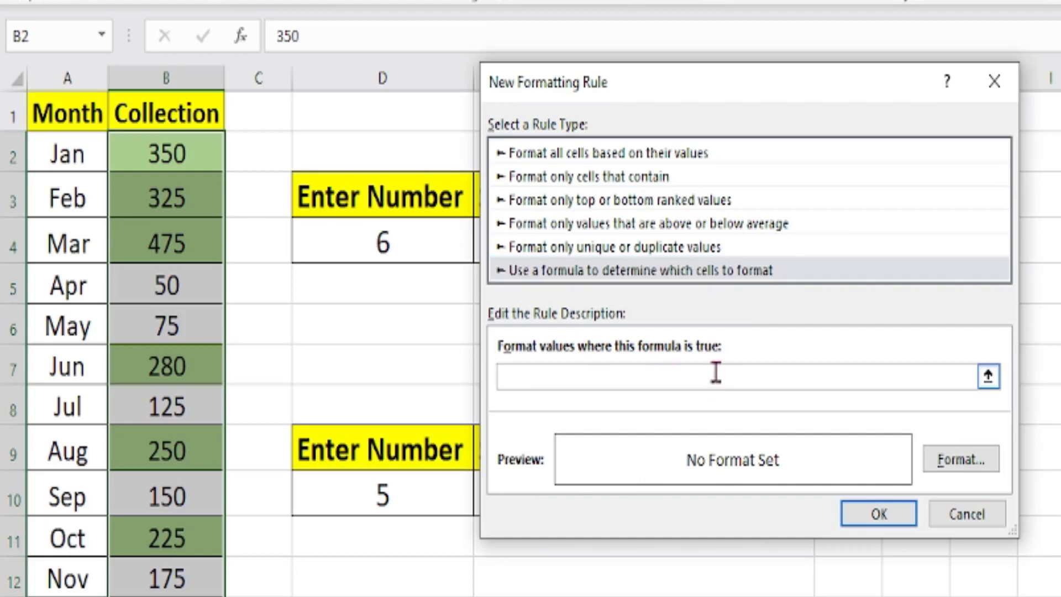
text(=)
click(183, 146)
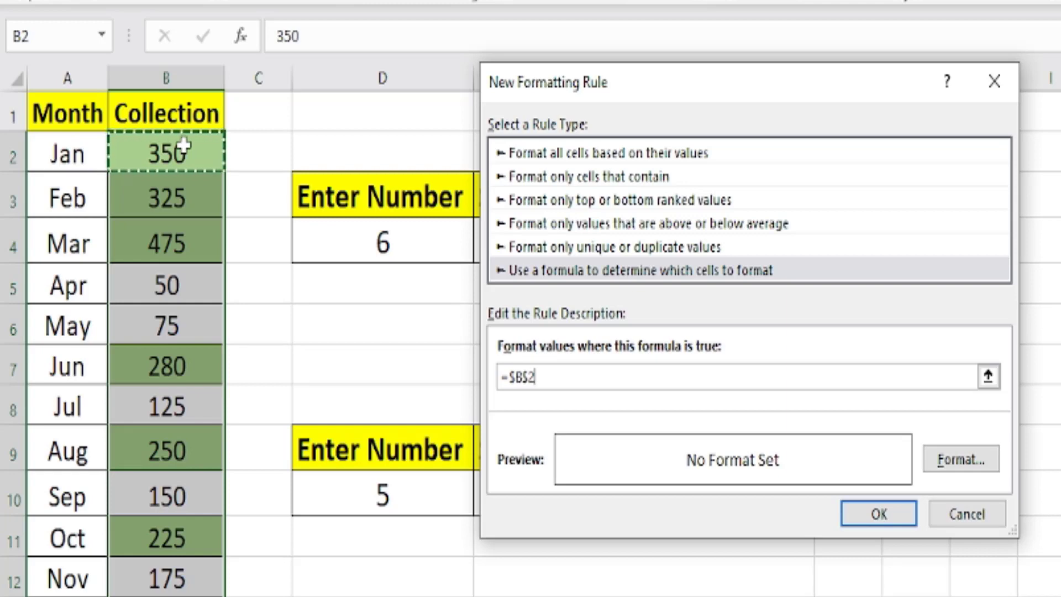
text(<=)
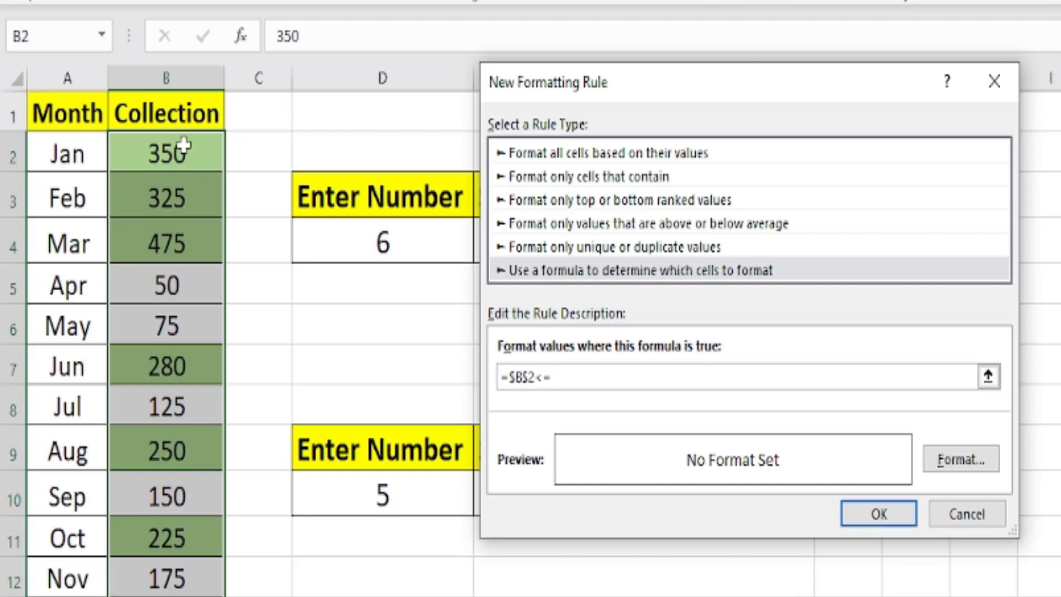
text(SMALL()
Complete SMALL with $B$2:$B$13 and $D$10 and make the first reference row-relative, giving =$B2<=SMALL($B$2:$B$13,$D$10).
drag(151, 149, 166, 595)
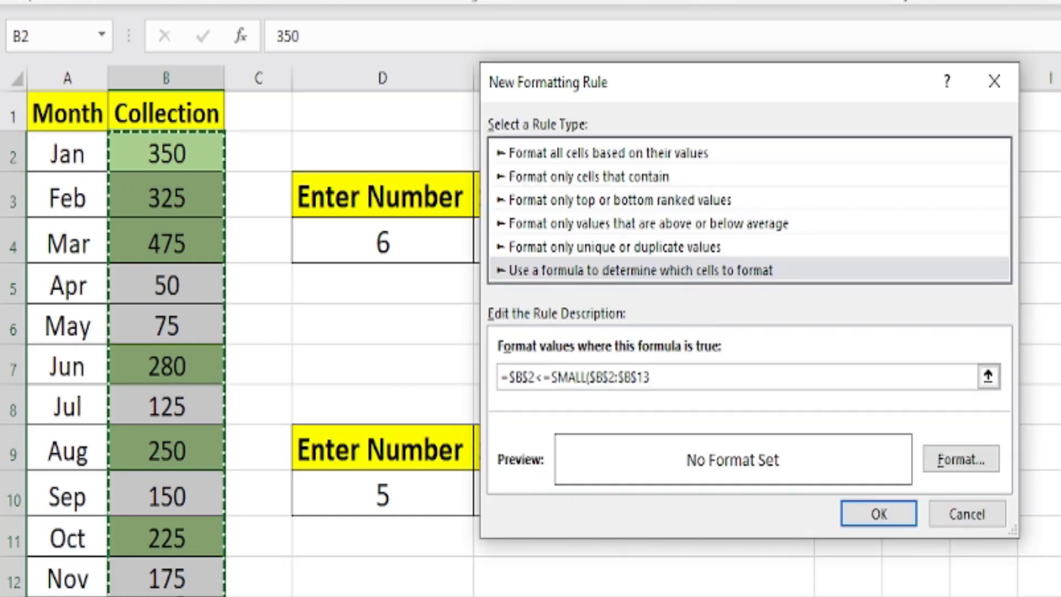
text(,)
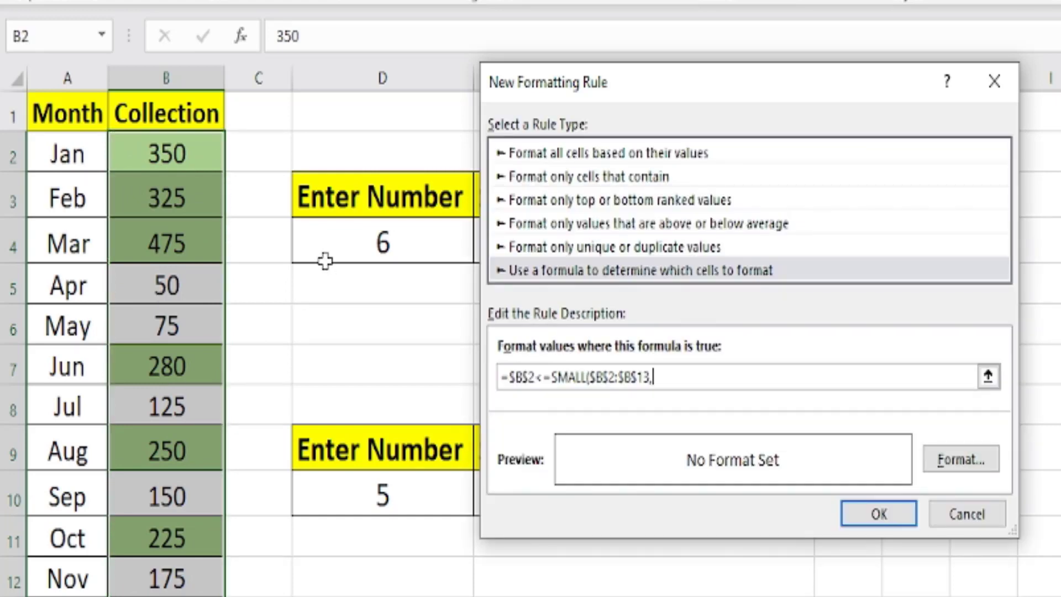
click(390, 497)
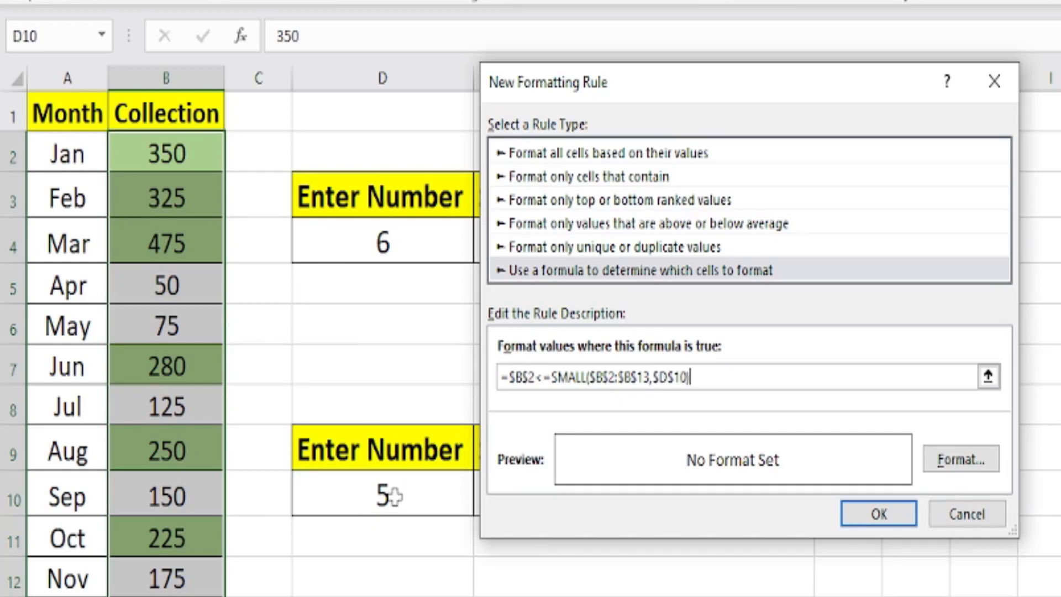
click(536, 377)
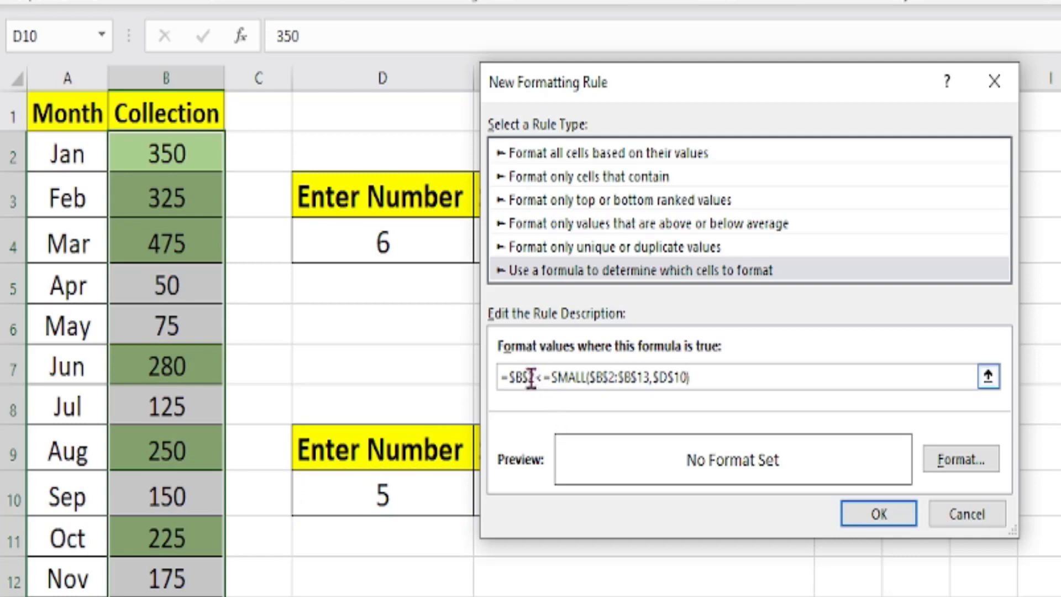
text(<)
key(Left)
key(Left)
key(BackSpace)
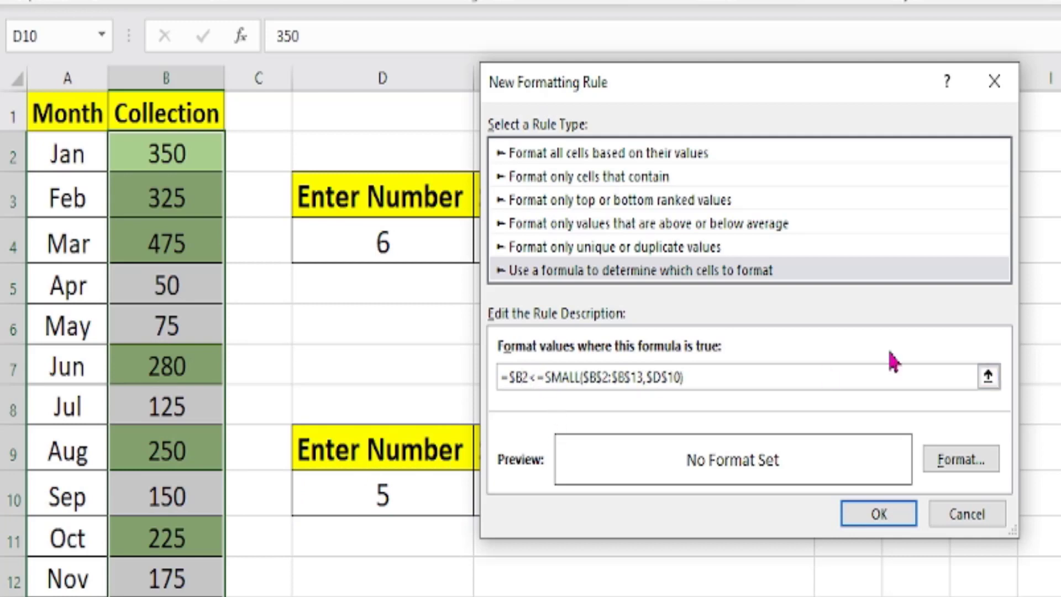
Give the bottom-collection rule a light gold background fill and apply it to the collection cells.
click(959, 459)
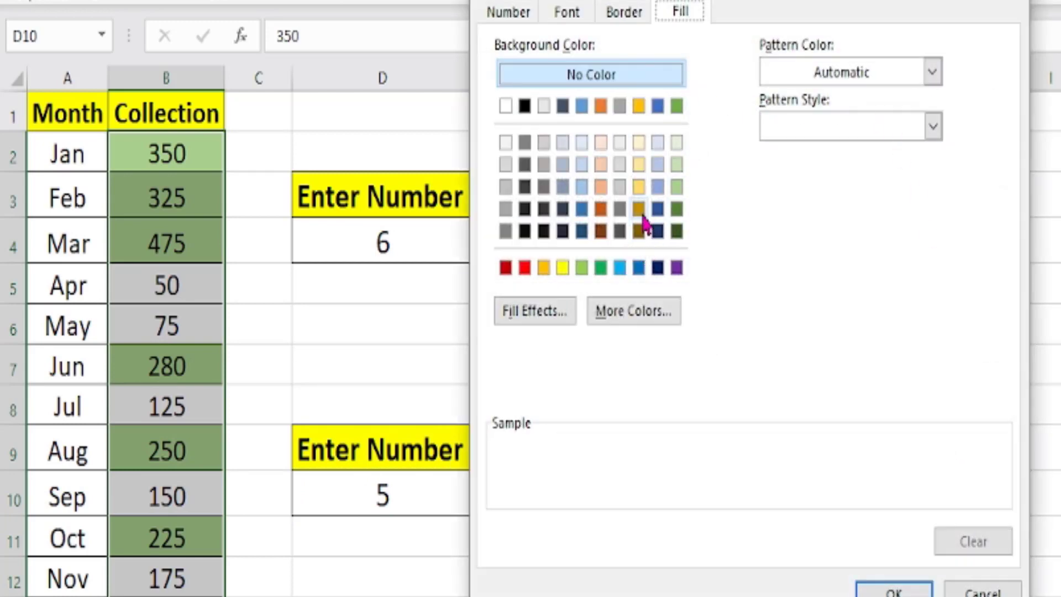
click(639, 189)
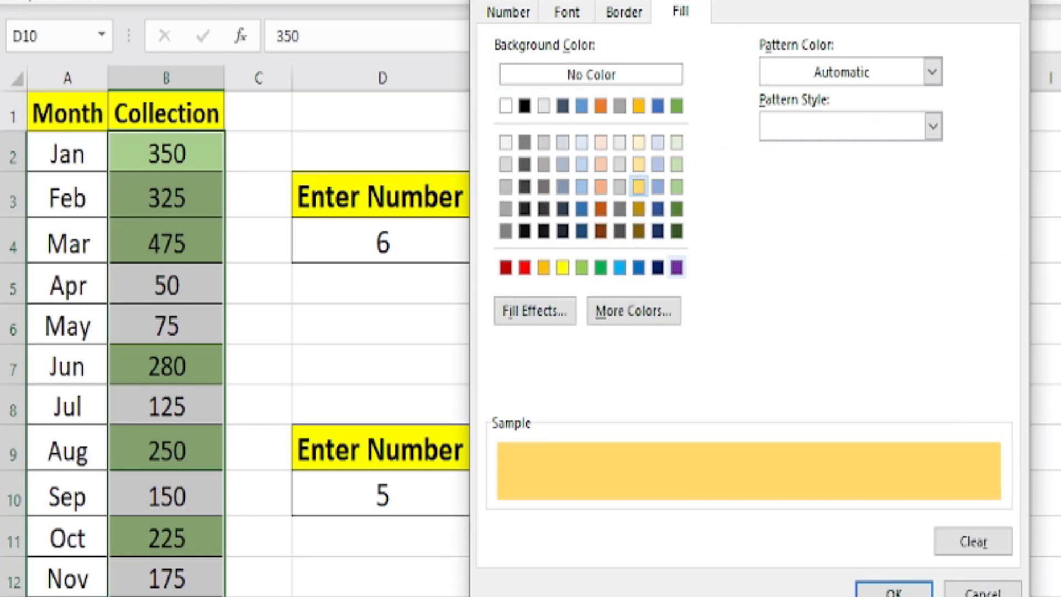
click(894, 590)
click(879, 513)
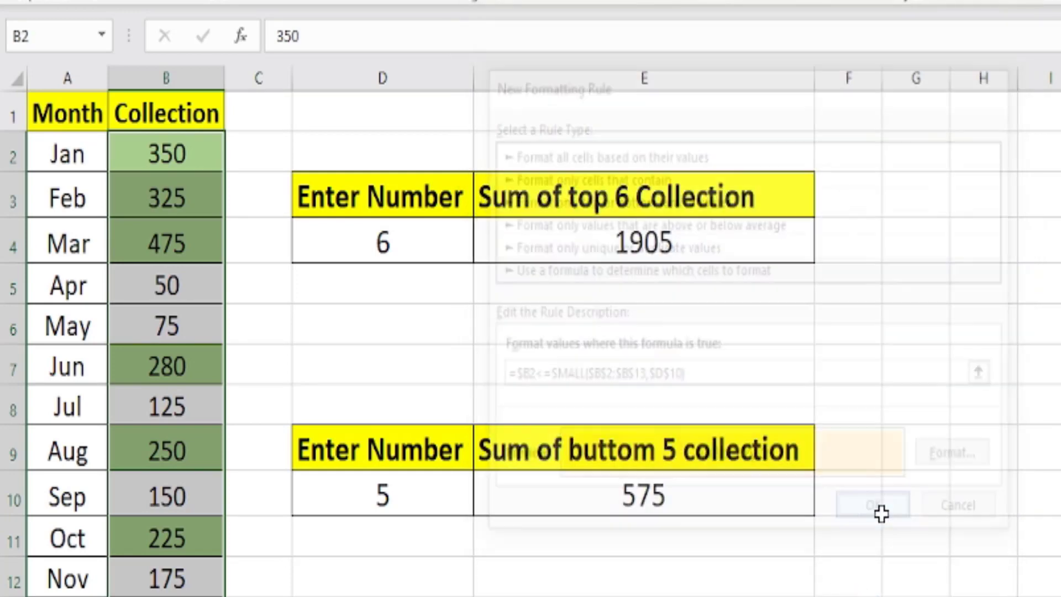
click(934, 501)
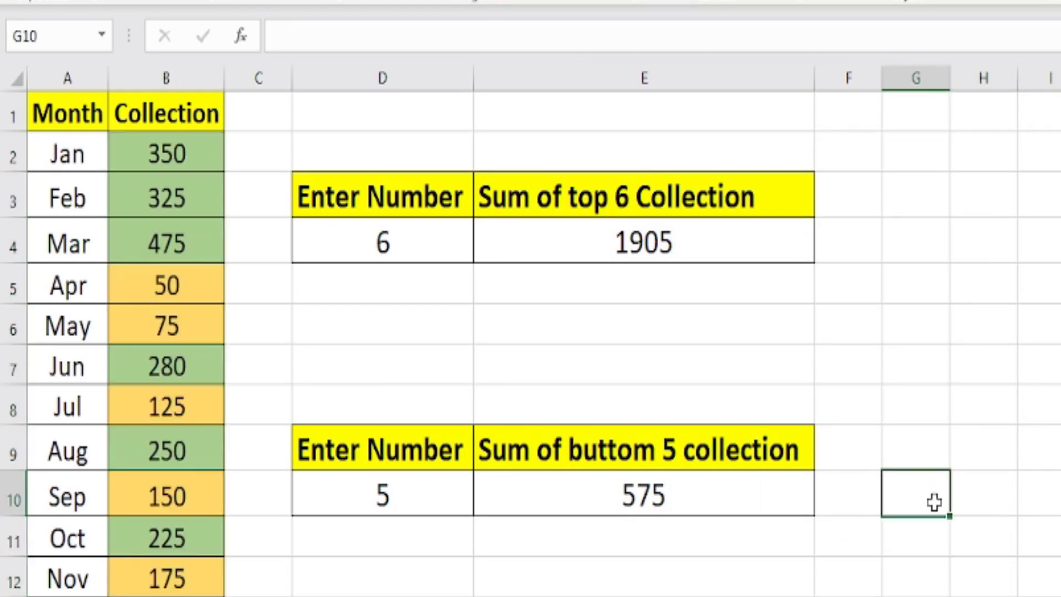
Try the bottom-collection highlighting with 4 and 3 in D10, and leave the count set to 2.
click(391, 491)
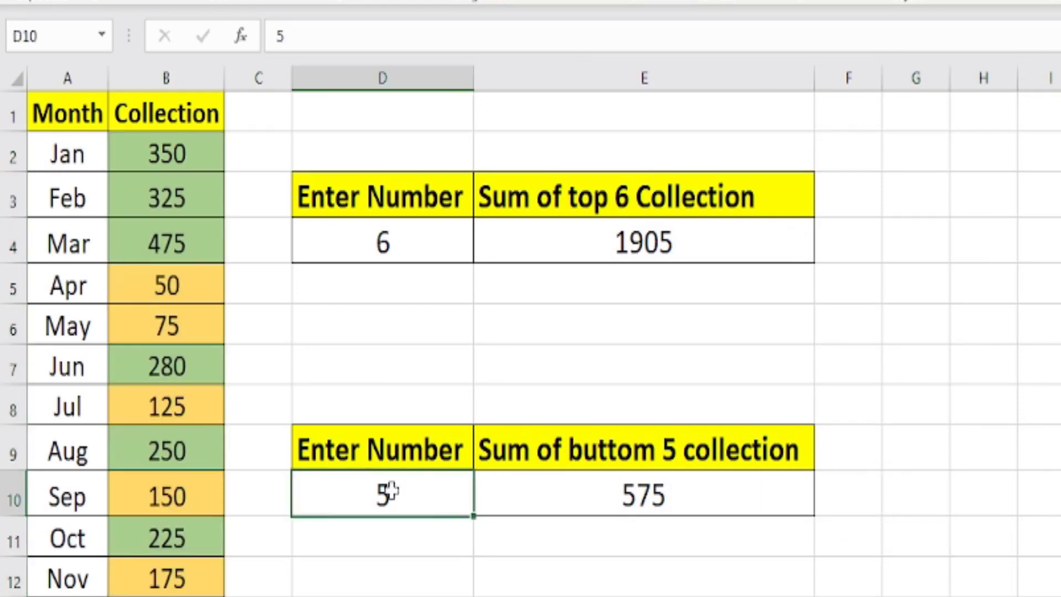
text(4)
key(Return)
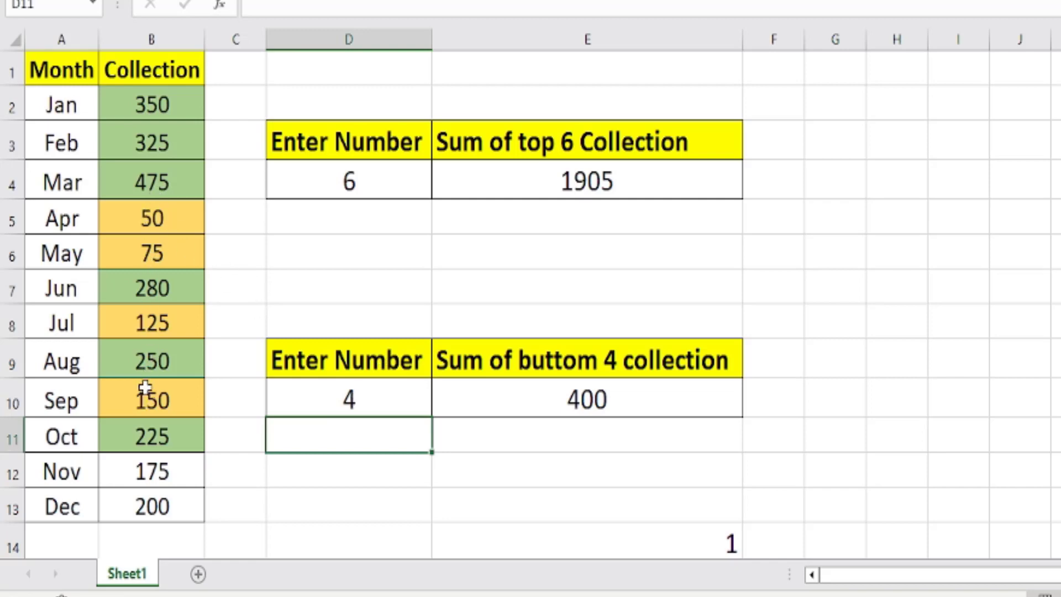
click(333, 401)
text(3)
key(Return)
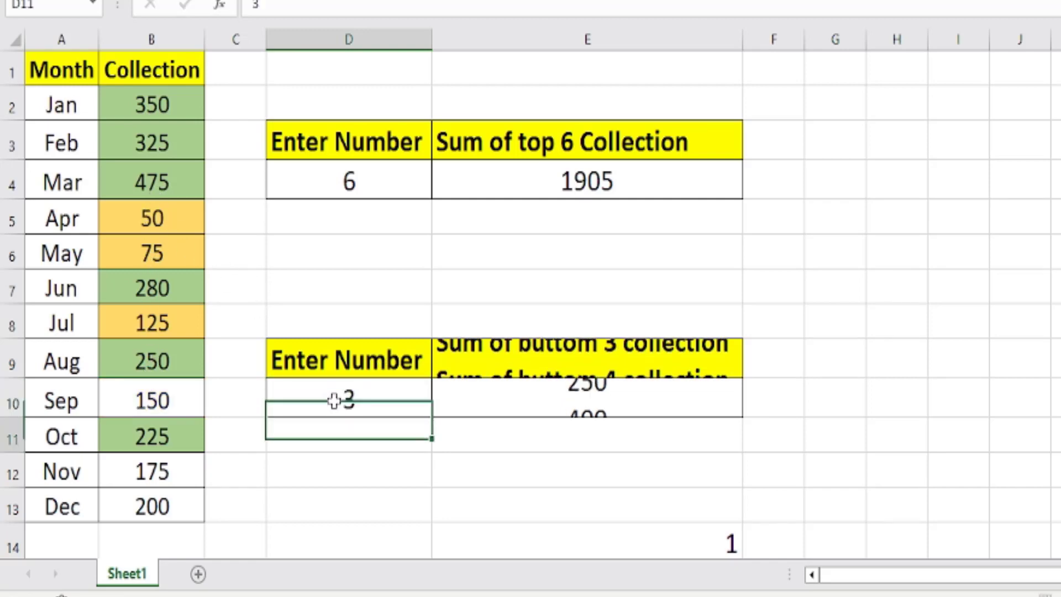
click(349, 390)
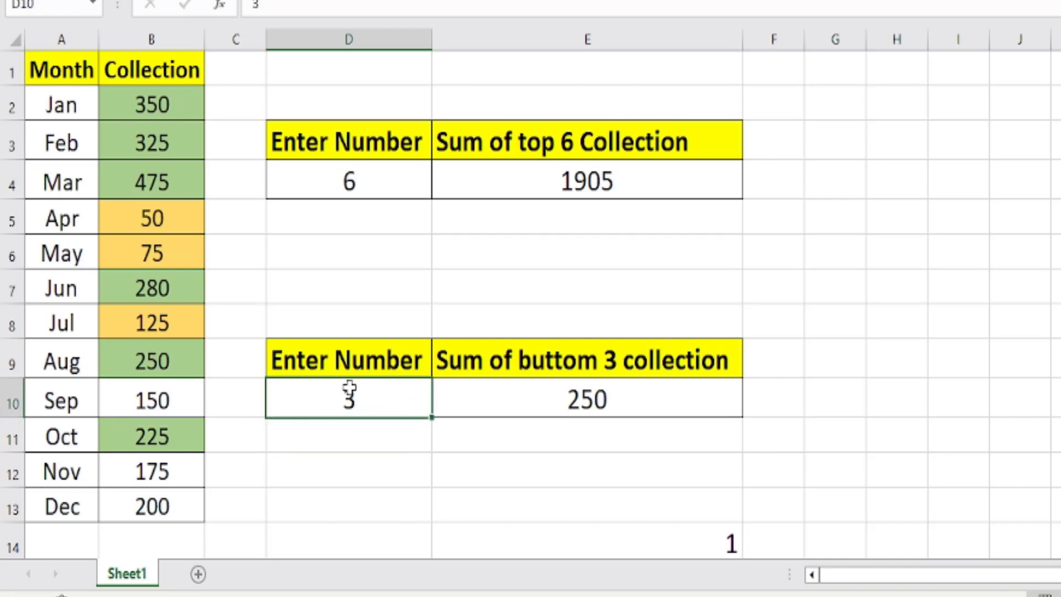
text(2)
key(Return)
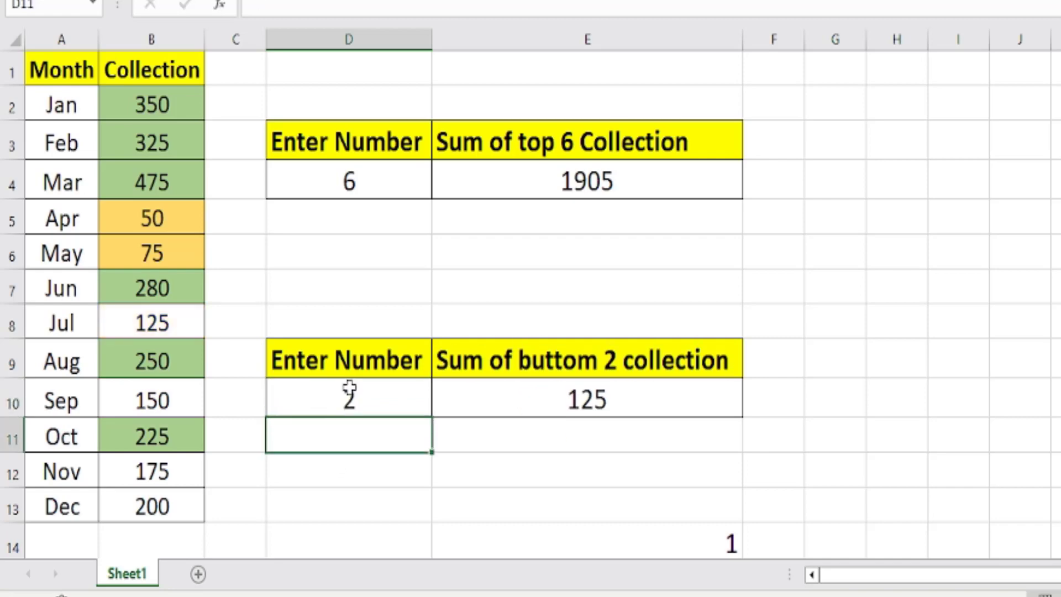